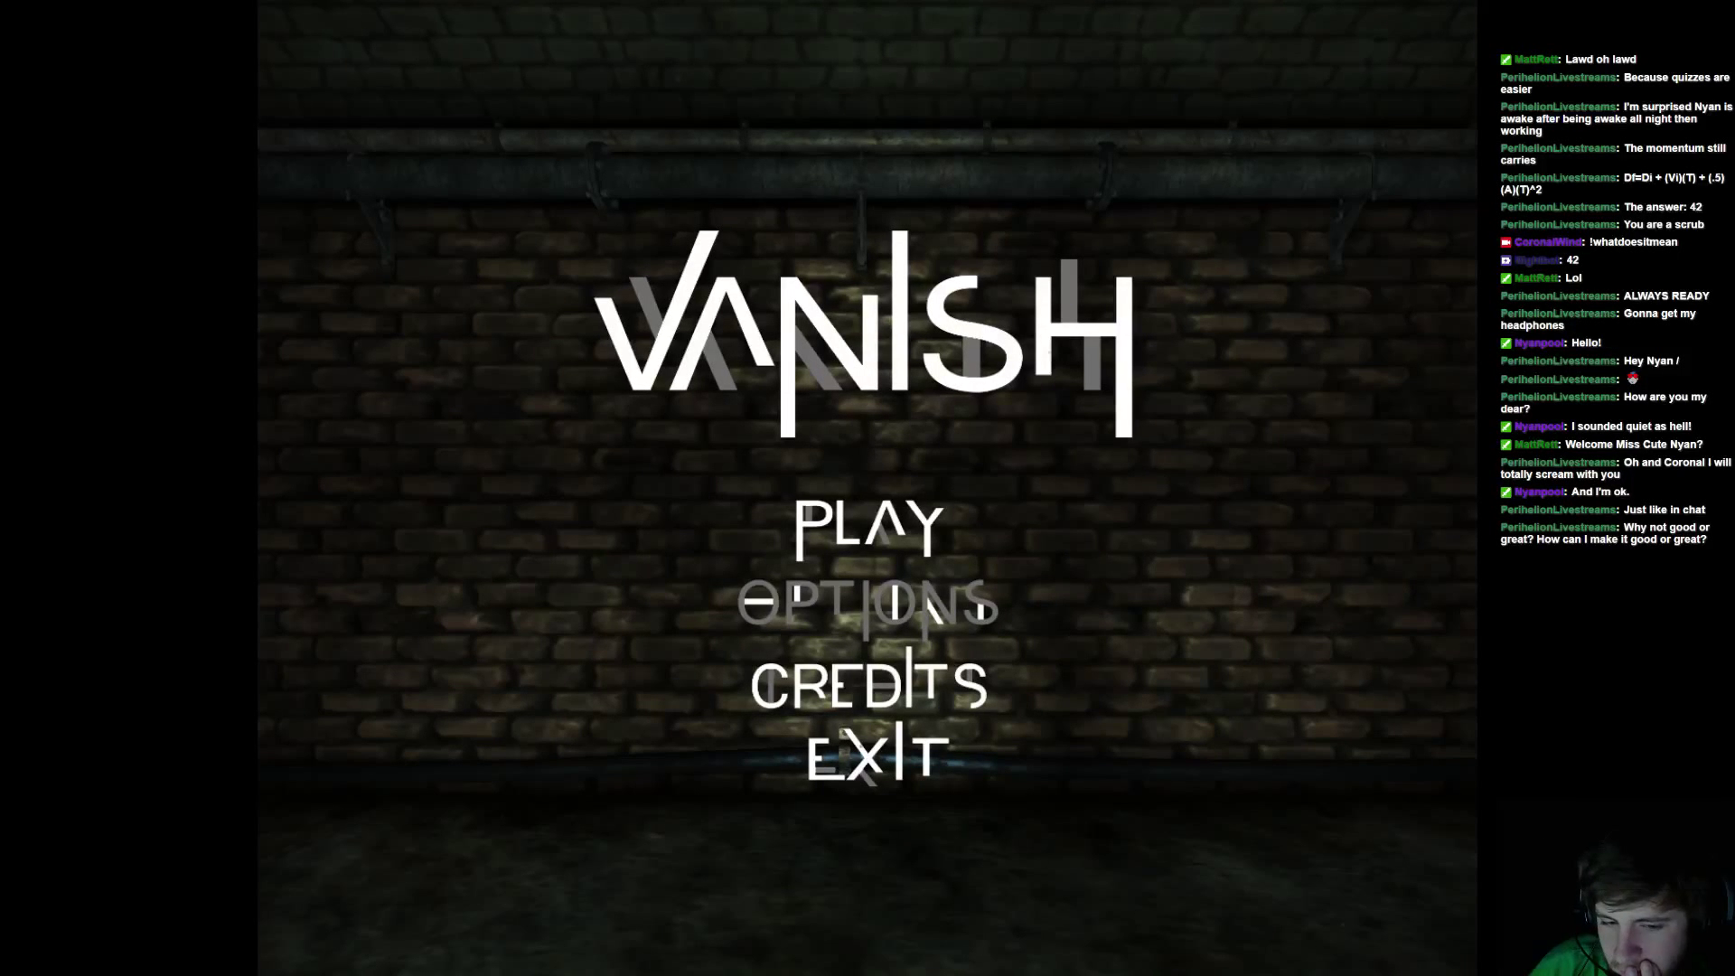
# Drag the brightness slider to about a quarter of its range, keeping sound at maximum
pyautogui.click(855, 542)
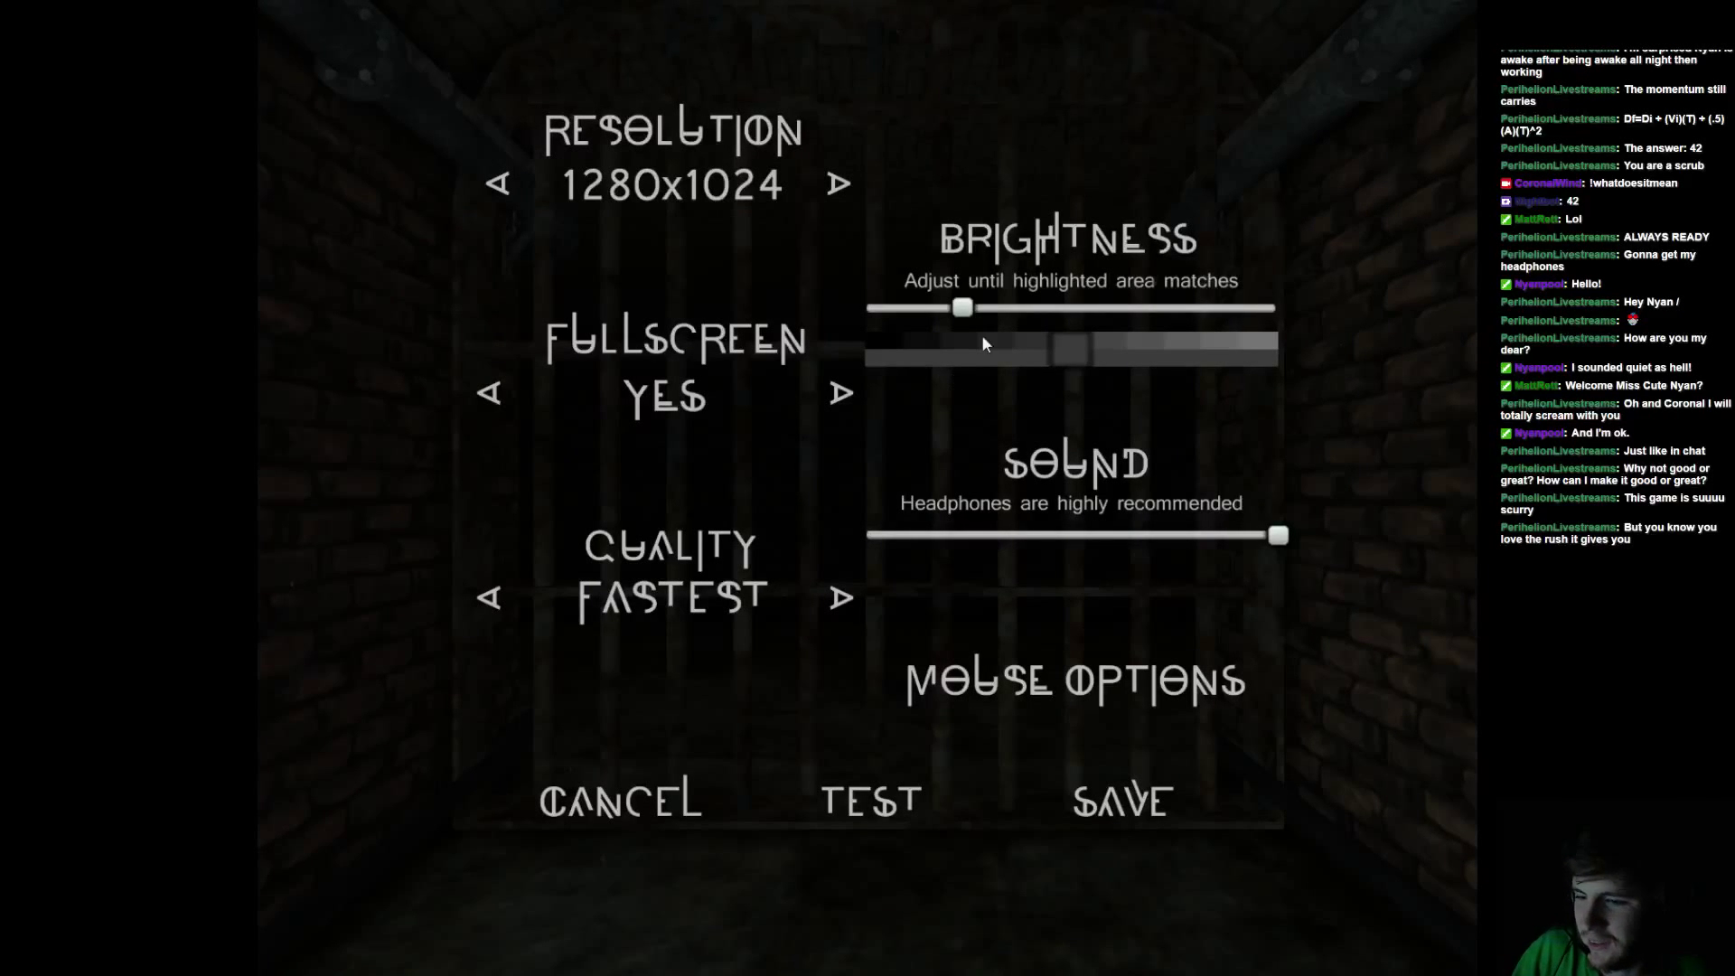
pyautogui.moveTo(965, 307)
pyautogui.mouseDown()
pyautogui.moveTo(1306, 307)
pyautogui.moveTo(258, 332)
pyautogui.mouseUp()
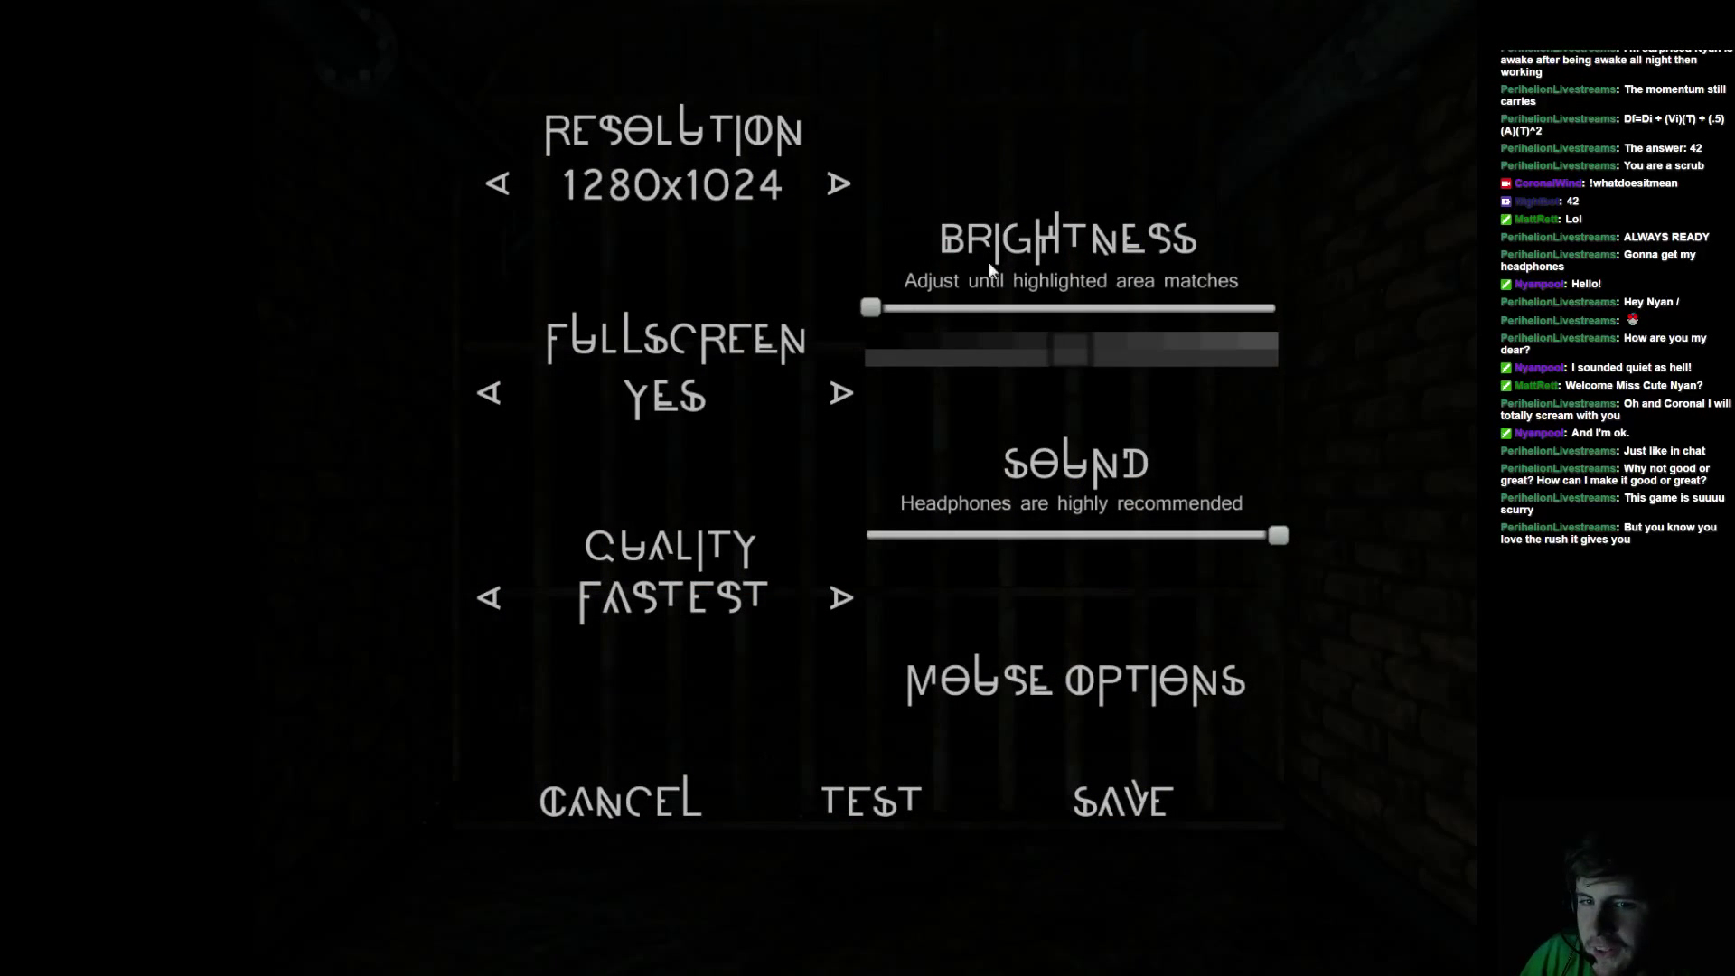
pyautogui.moveTo(870, 307); pyautogui.dragTo(954, 308)
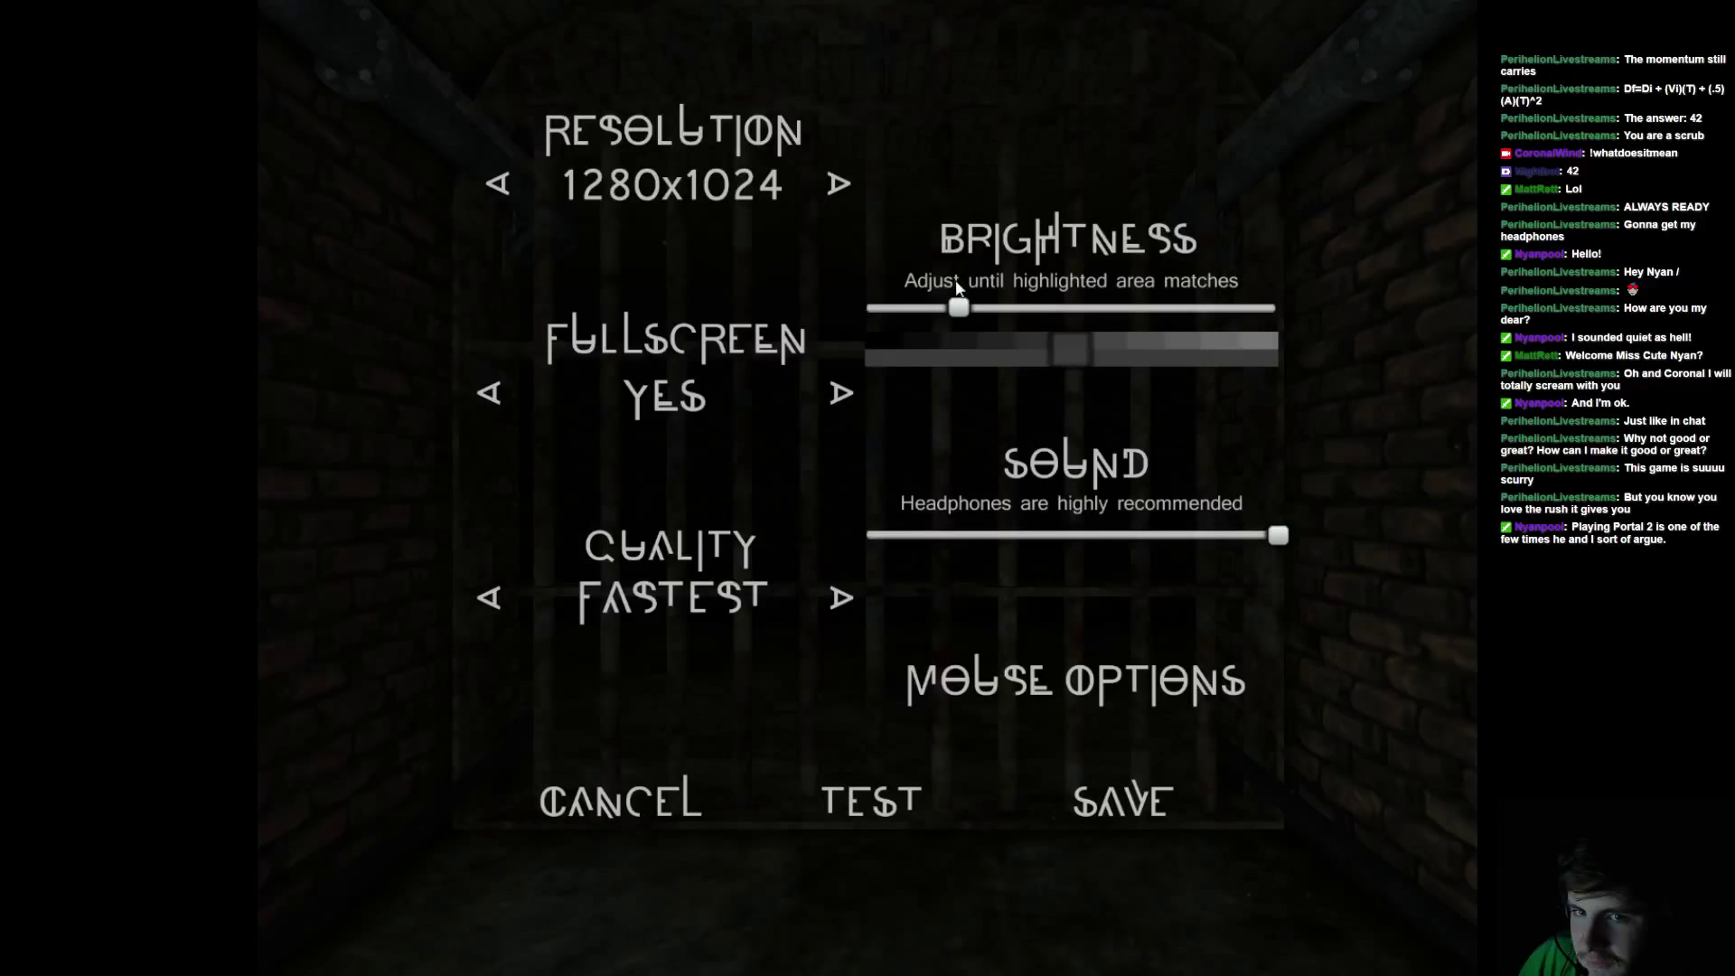
pyautogui.moveTo(958, 308)
pyautogui.mouseDown()
pyautogui.moveTo(1275, 307)
pyautogui.moveTo(258, 386)
pyautogui.mouseUp()
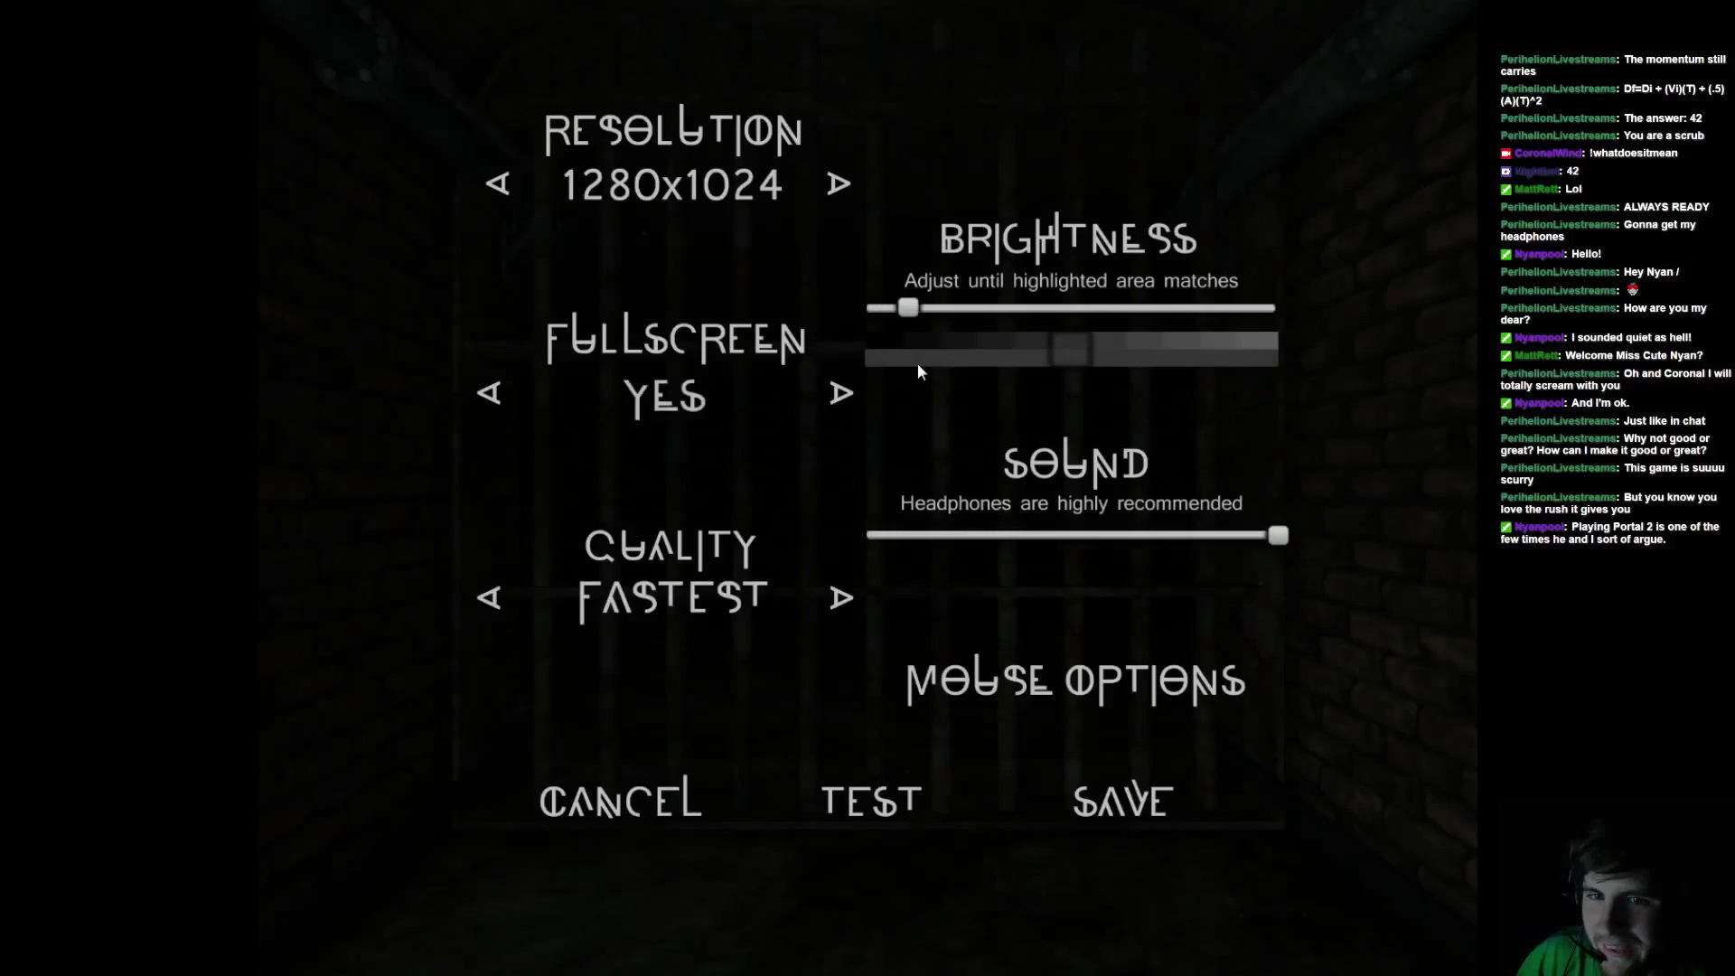
pyautogui.click(1272, 308)
pyautogui.moveTo(1272, 308)
pyautogui.mouseDown()
pyautogui.moveTo(870, 308)
pyautogui.moveTo(1271, 309)
pyautogui.moveTo(871, 308)
pyautogui.moveTo(966, 313)
pyautogui.mouseUp()
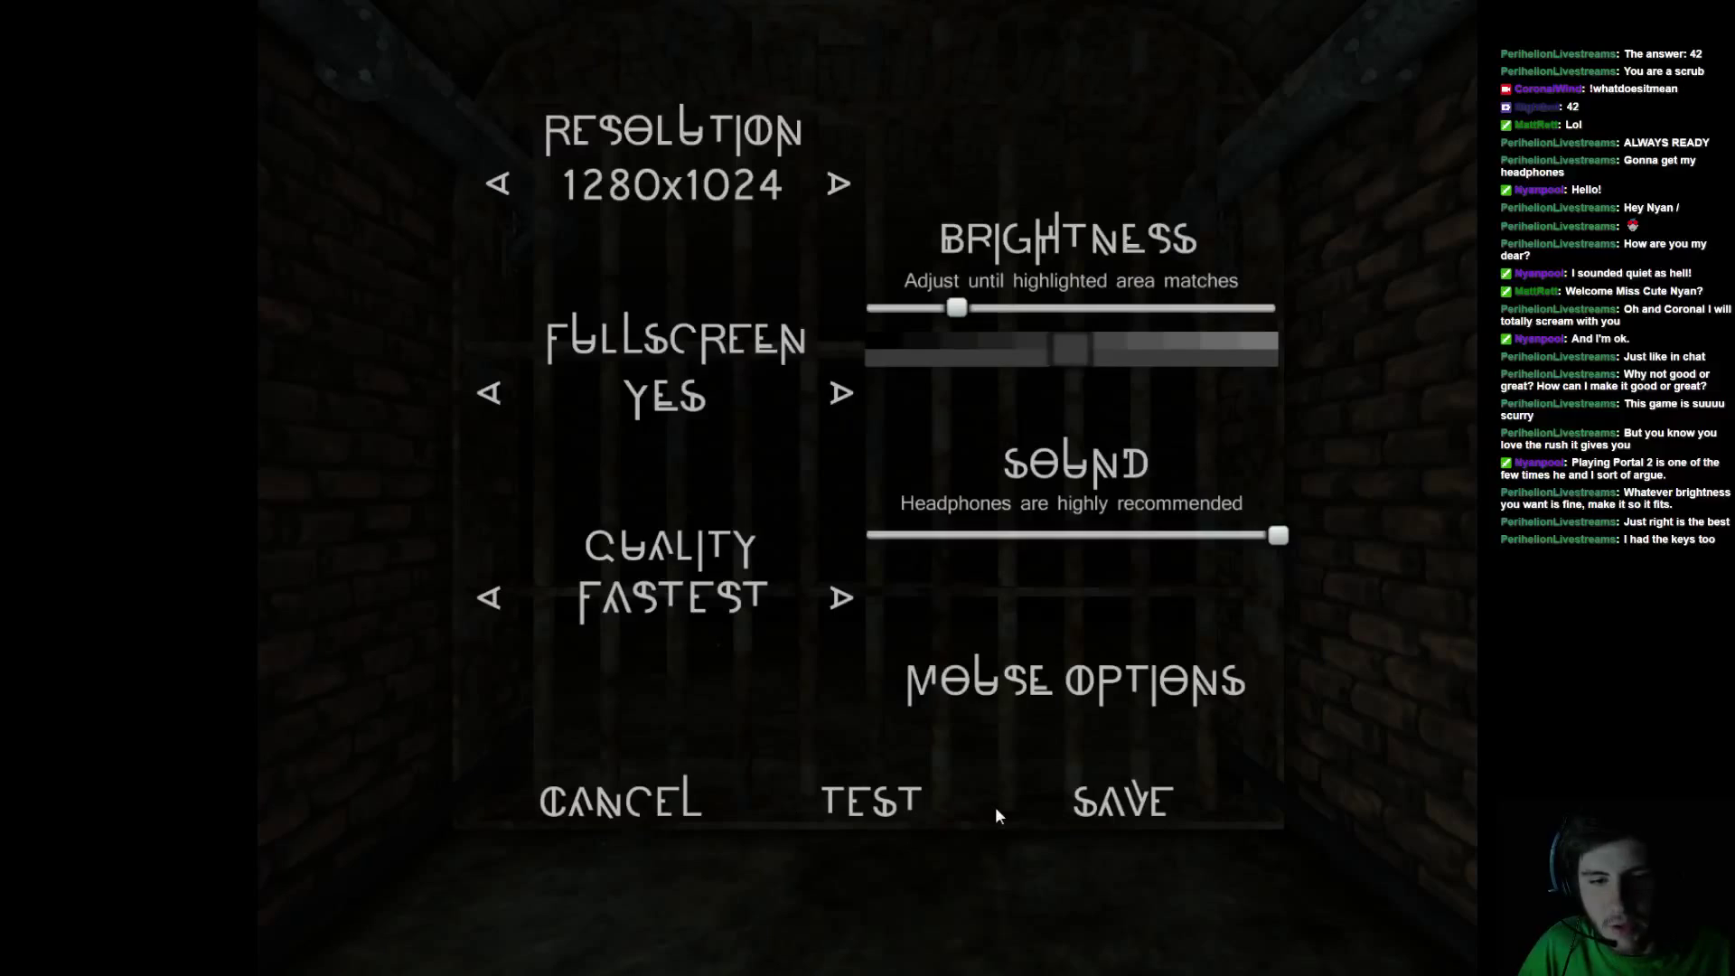
# Save the low-brightness display settings and go back to the title menu
pyautogui.click(1122, 803)
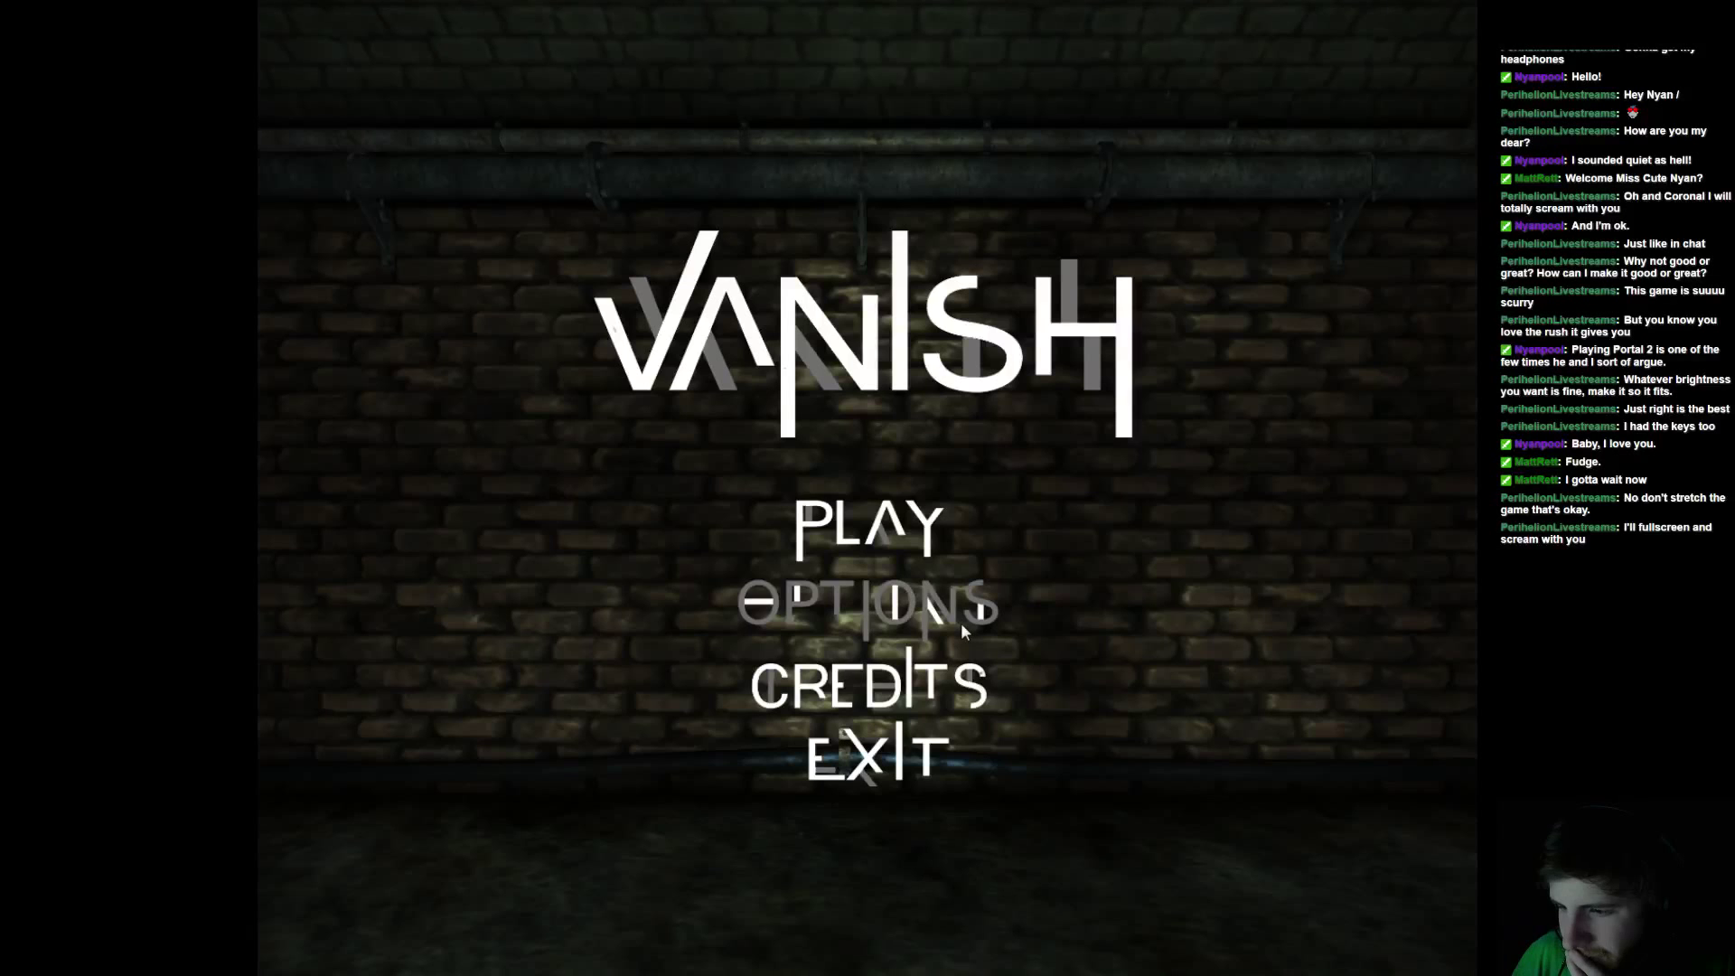
# Start a new run with PLAY, arriving in front of the rusted sewer door
pyautogui.click(877, 529)
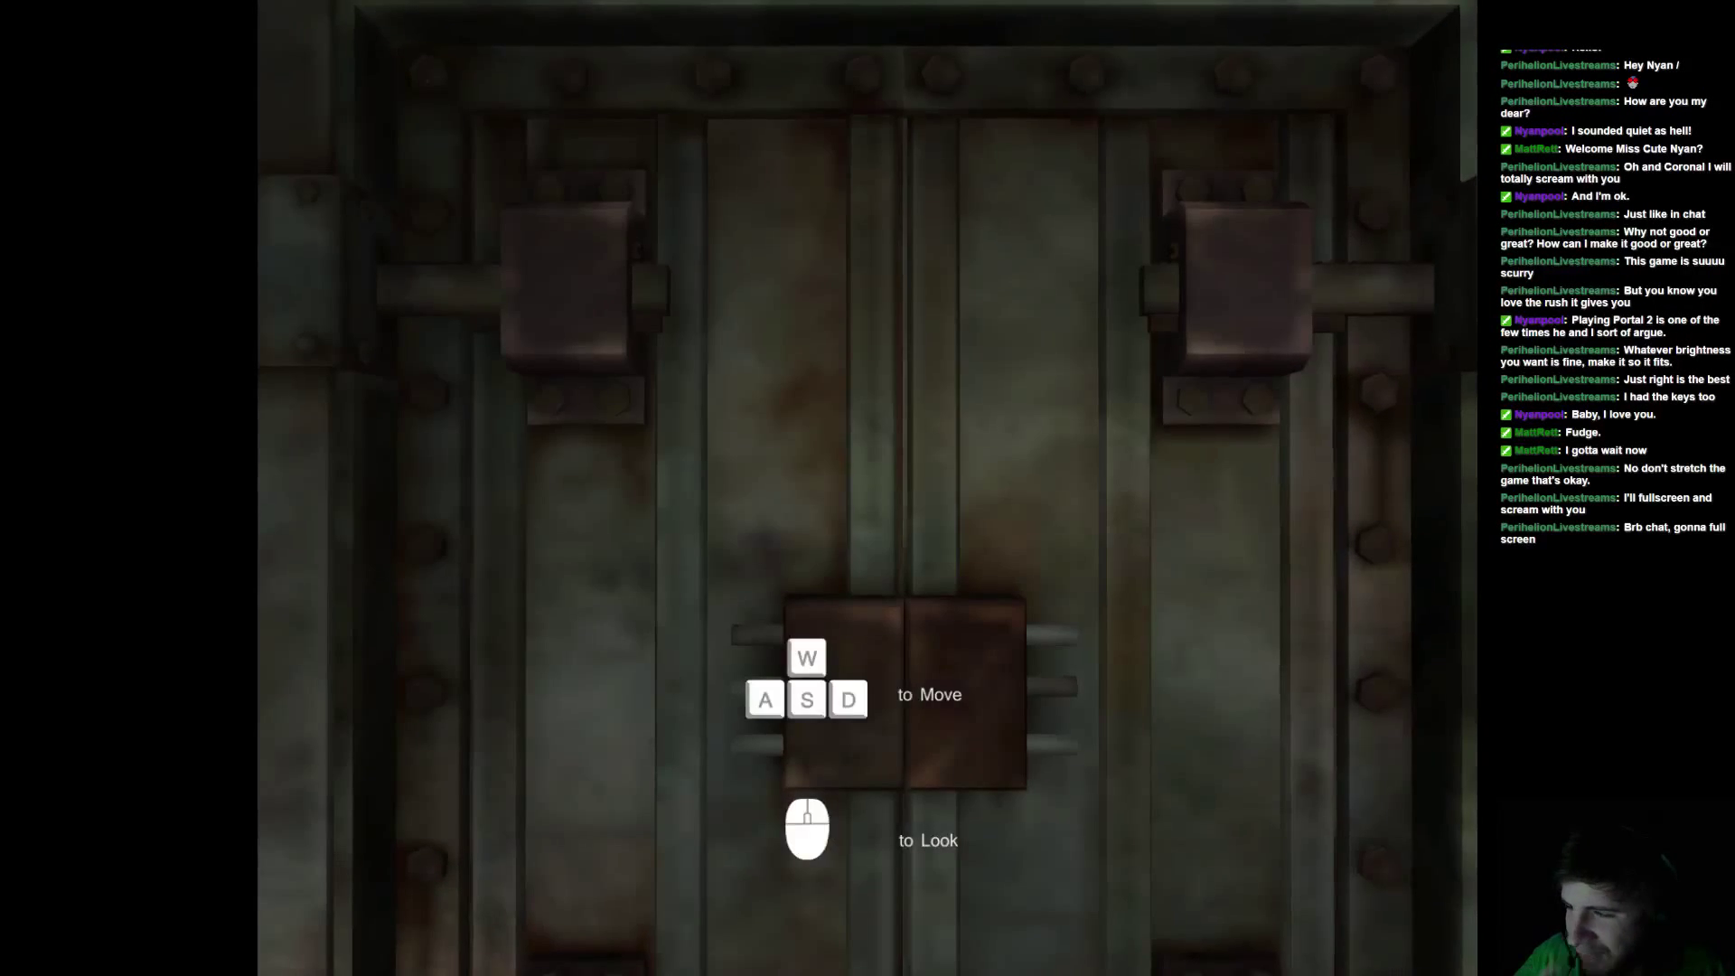
# Turn away from the metal door and walk through the barred gate into the corridor
pyautogui.moveTo(868, 488); pyautogui.dragTo(407, 488)
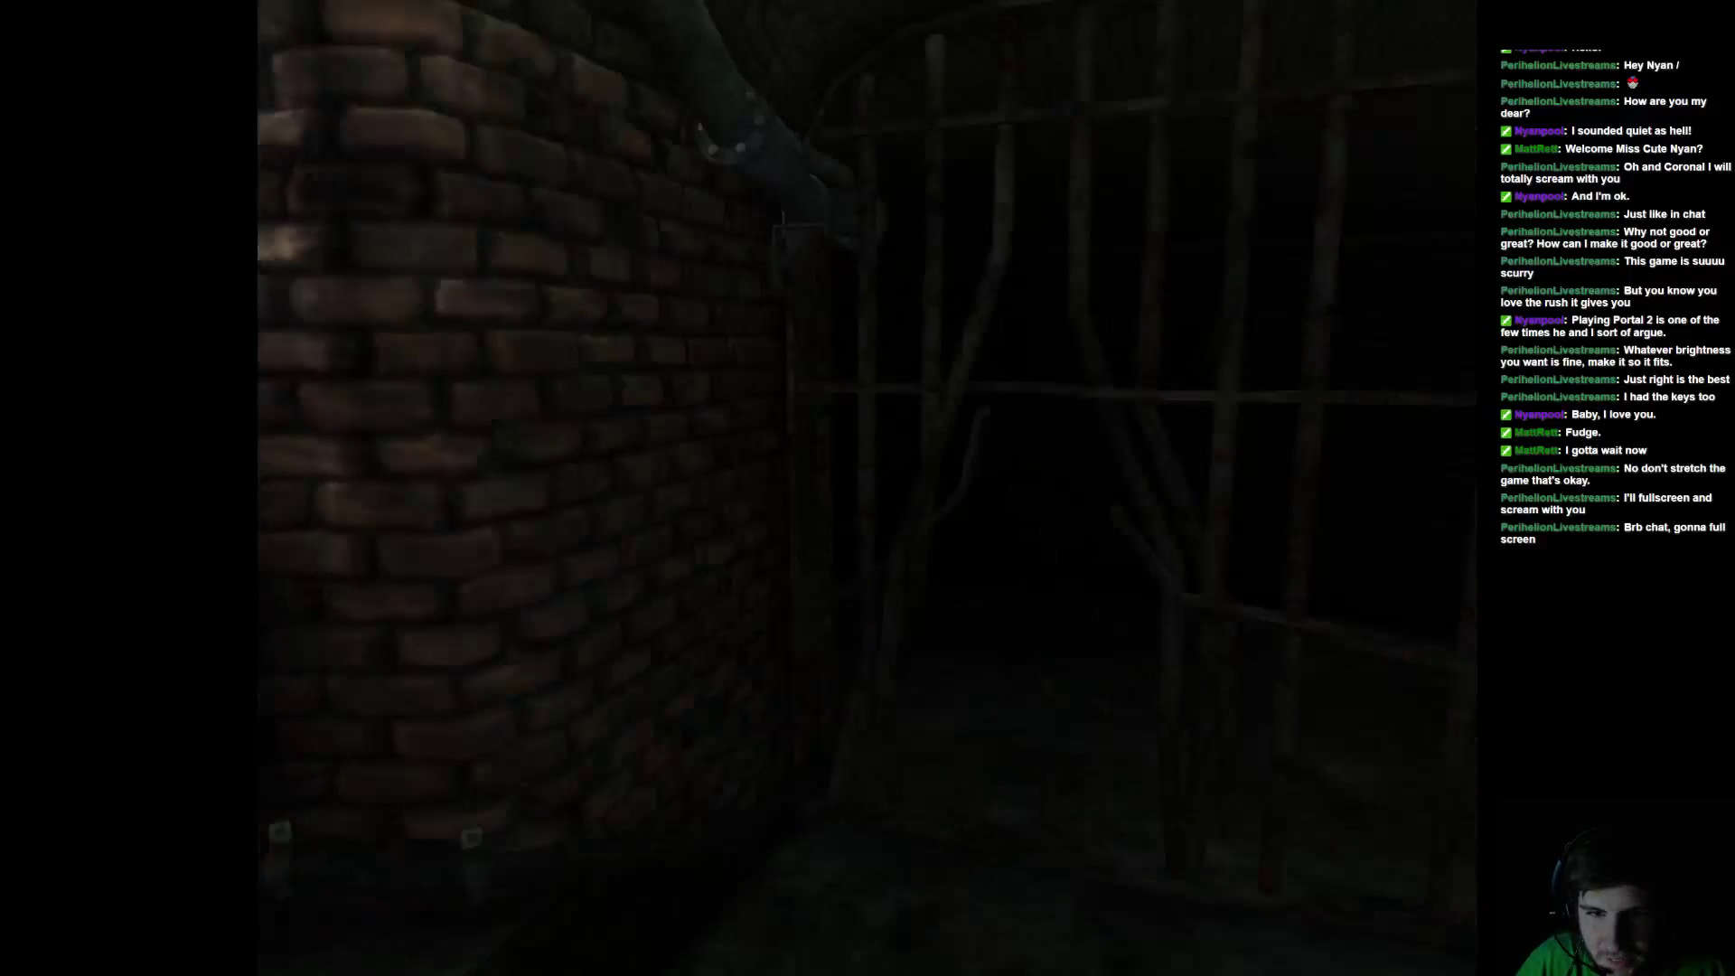
pyautogui.press('w')
pyautogui.press('w')
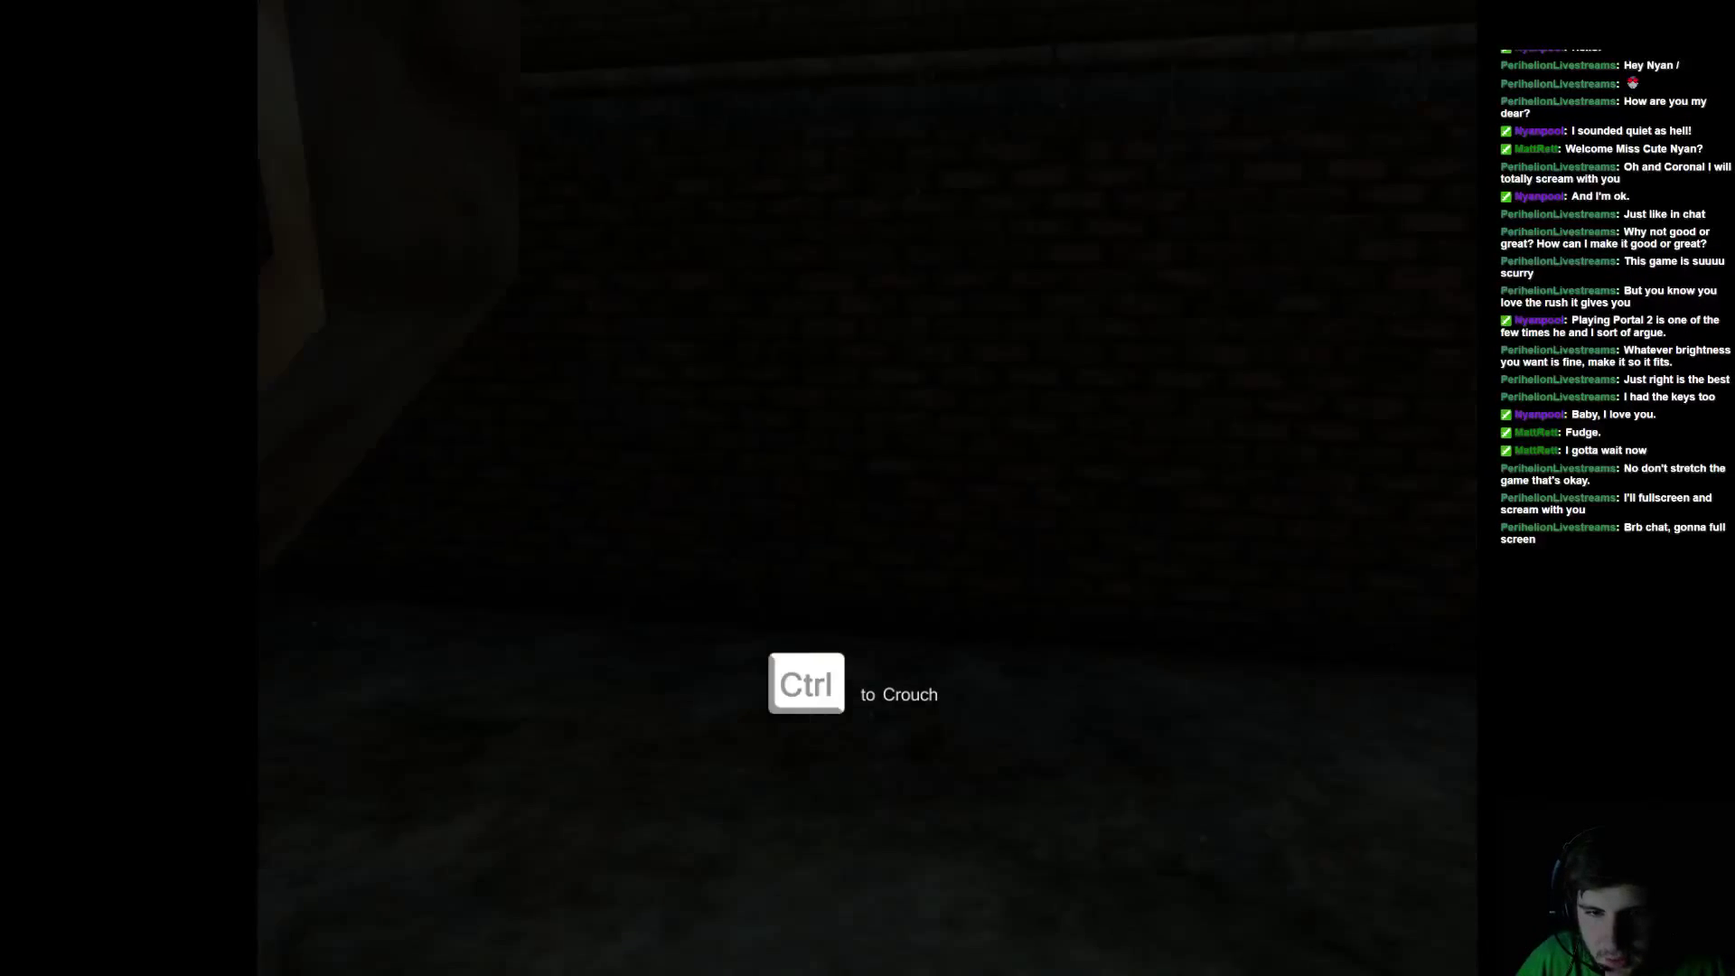
pyautogui.press('w')
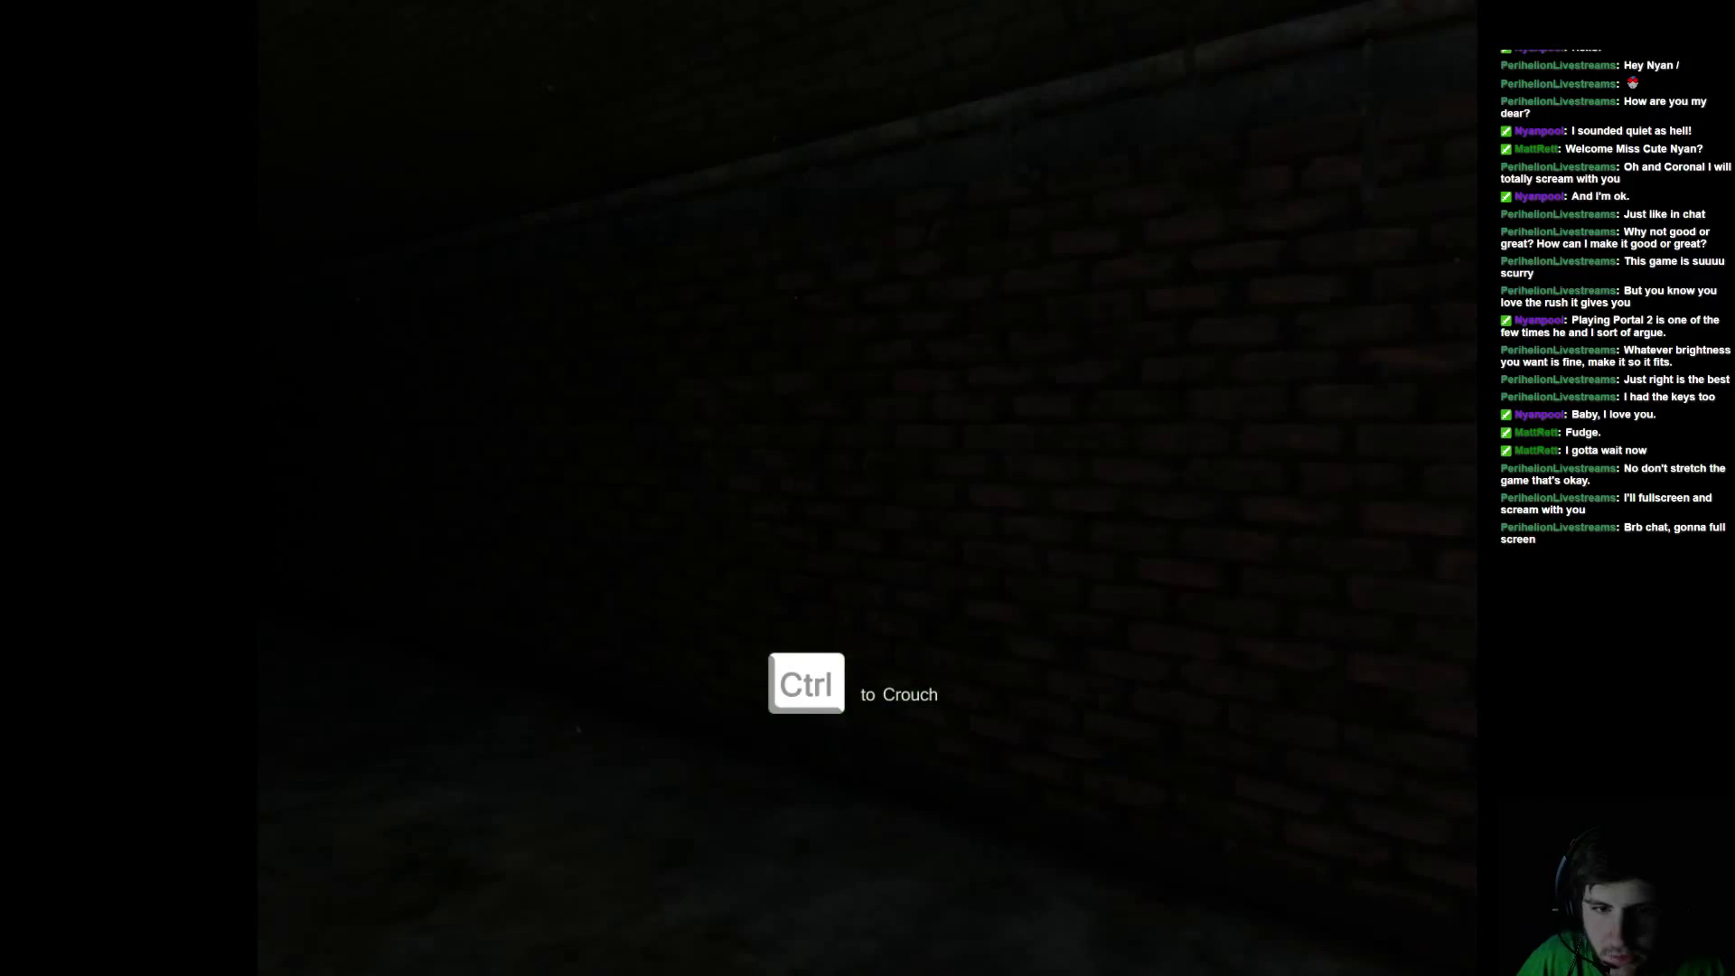
pyautogui.press('ctrl')
pyautogui.press('w')
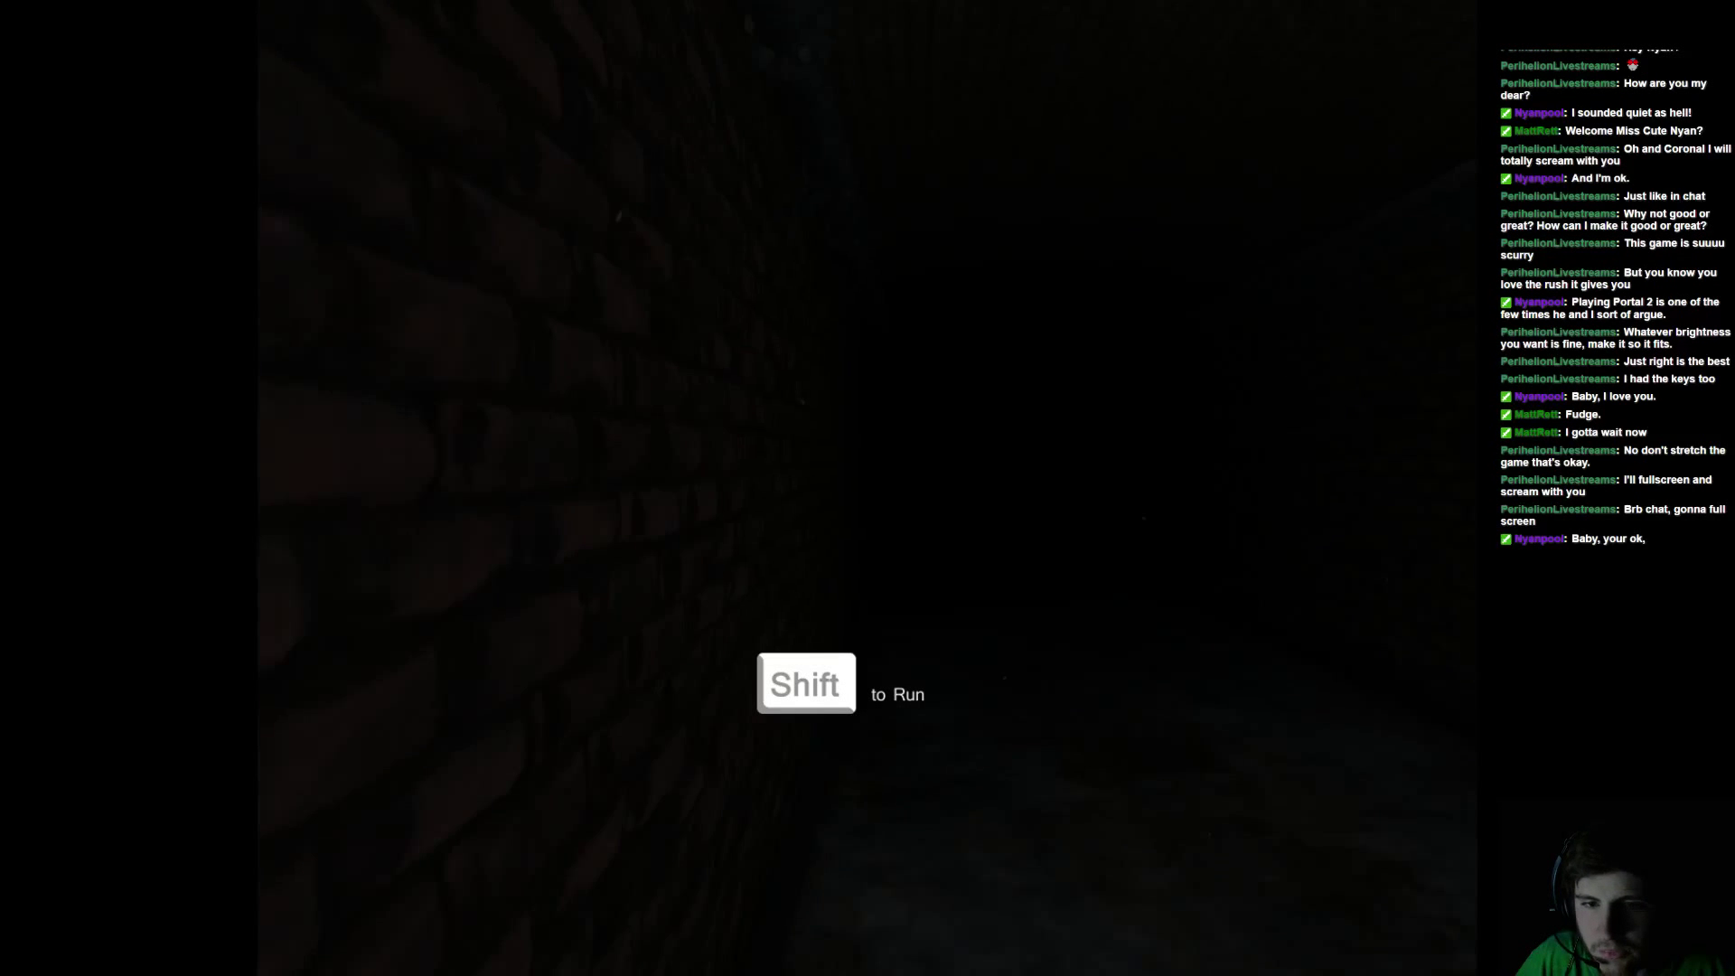
# Edge along the dark brick wall down the corridor toward the lit area
pyautogui.press('shift')
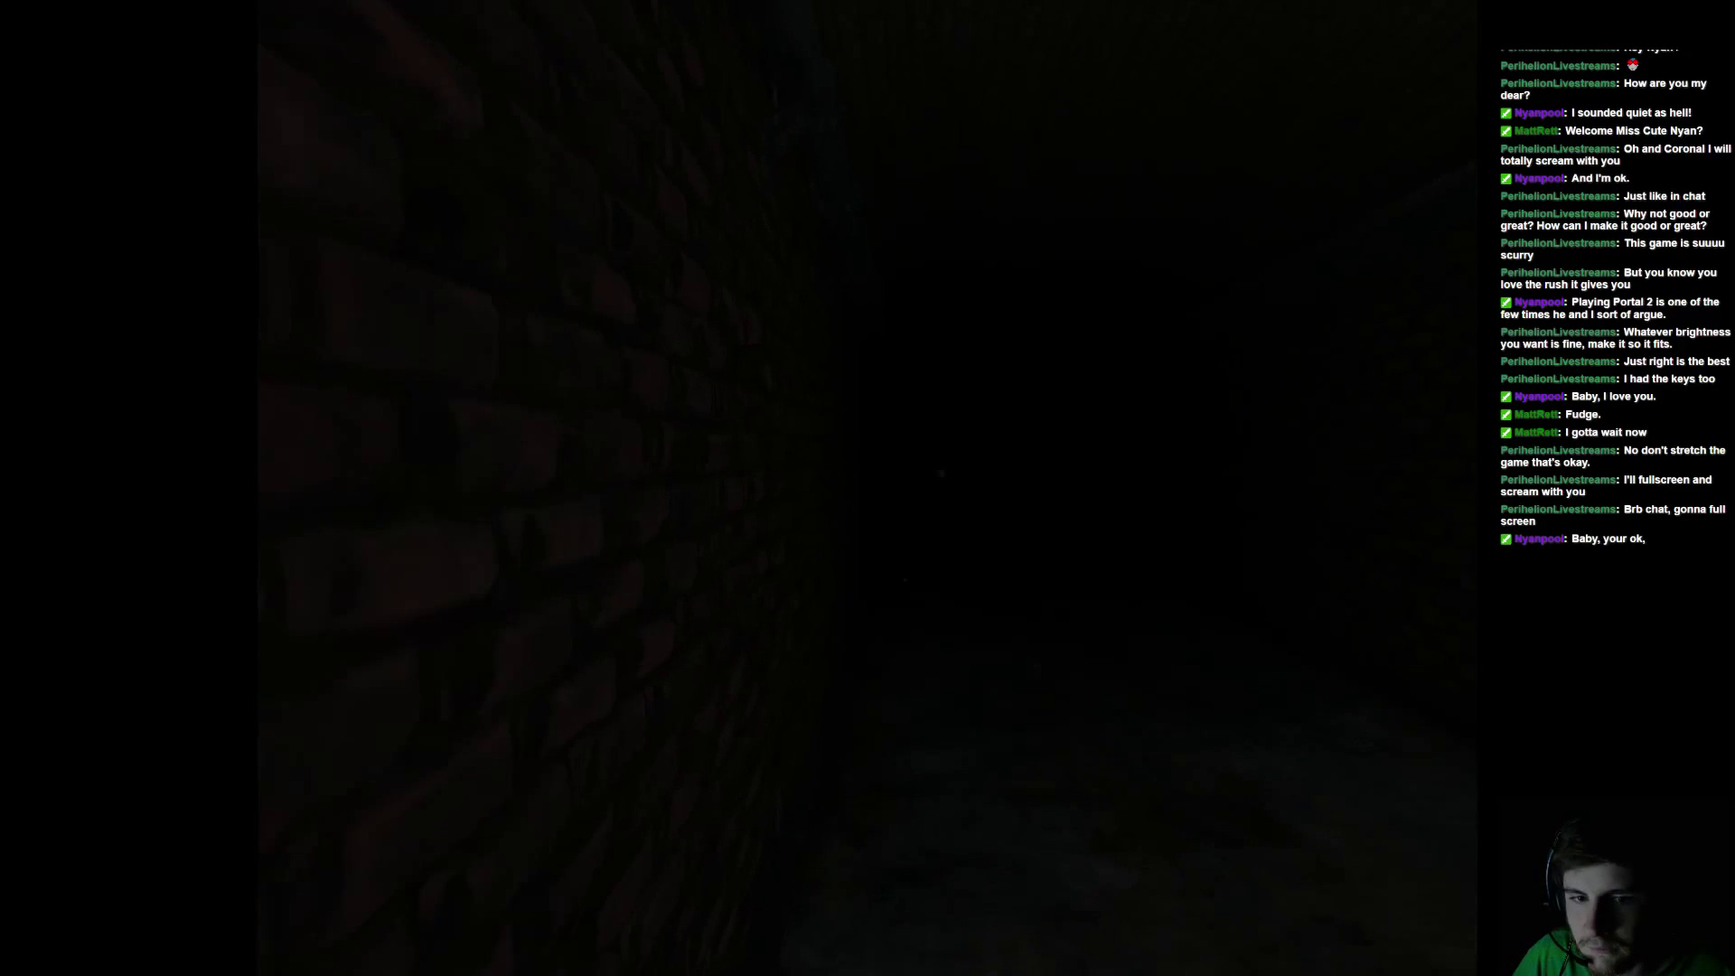
pyautogui.press('w')
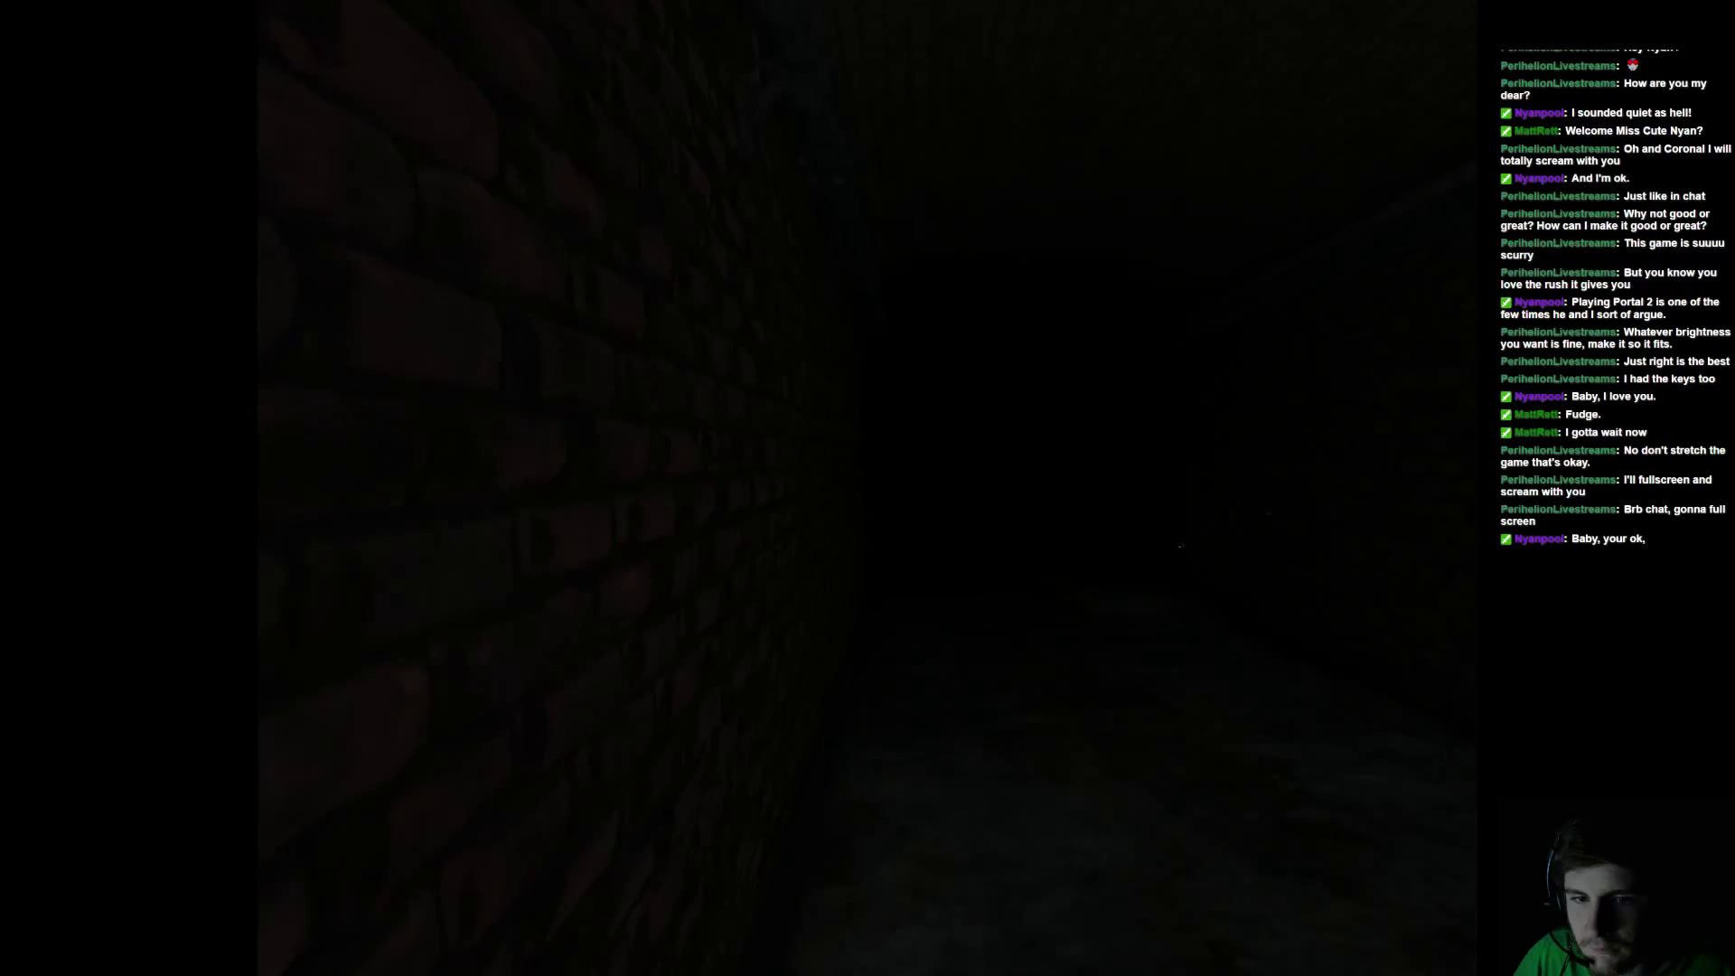
pyautogui.press('w')
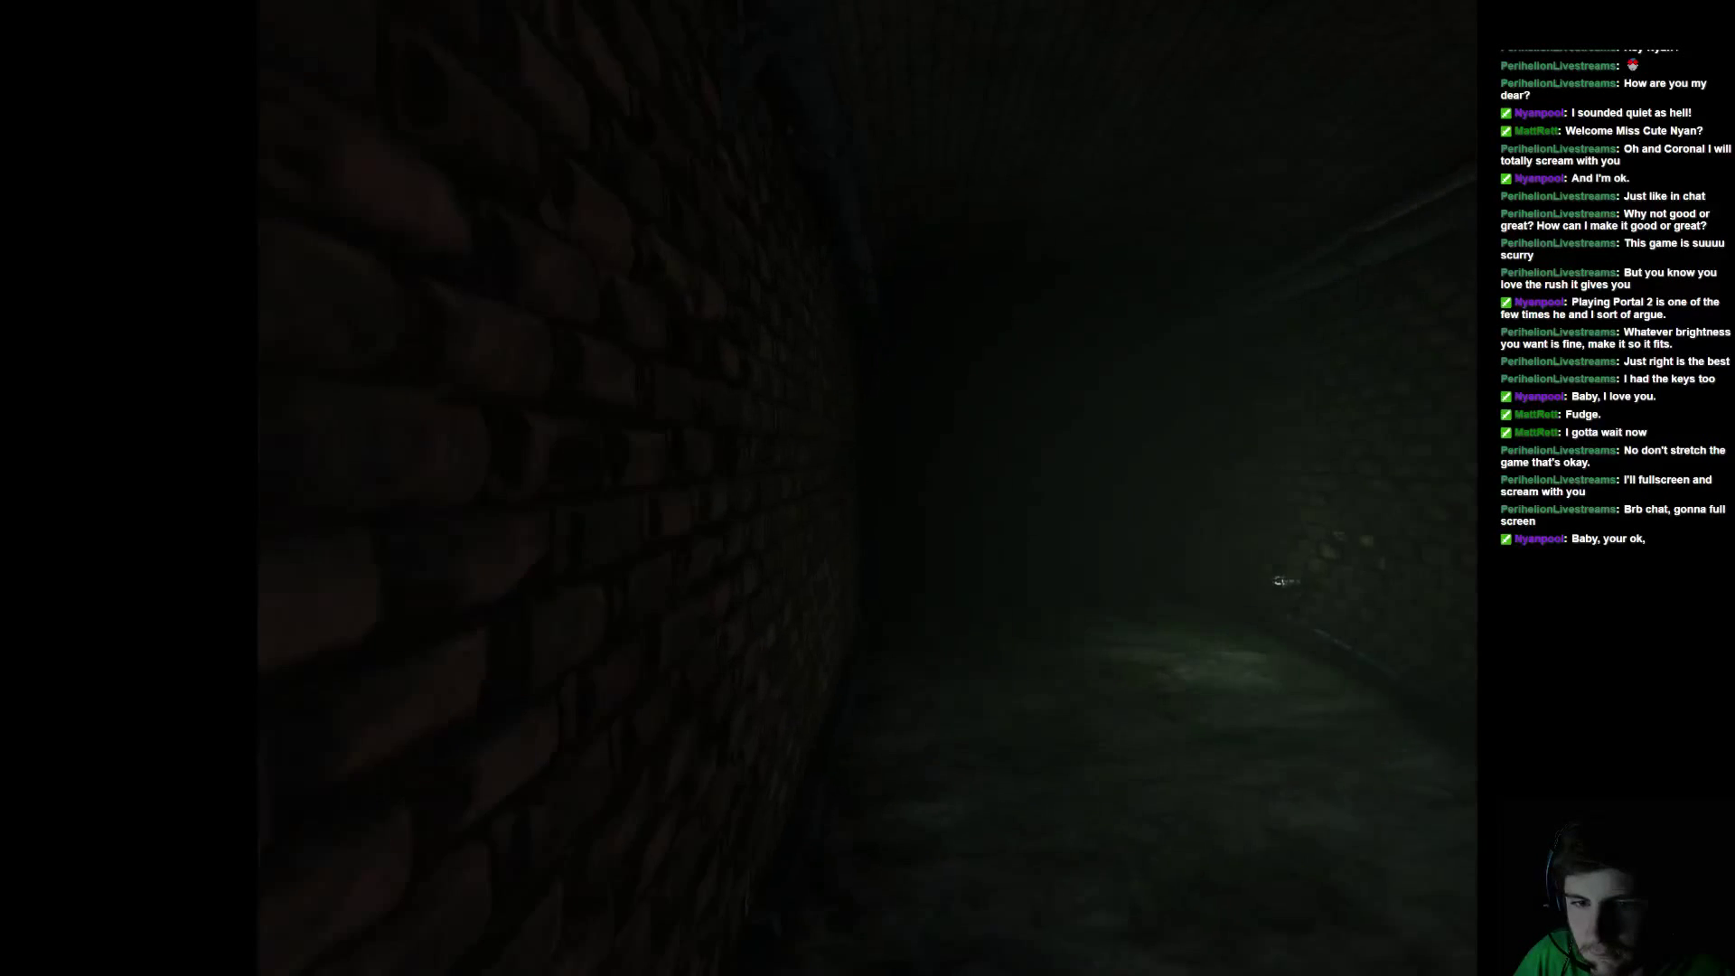
pyautogui.press('w')
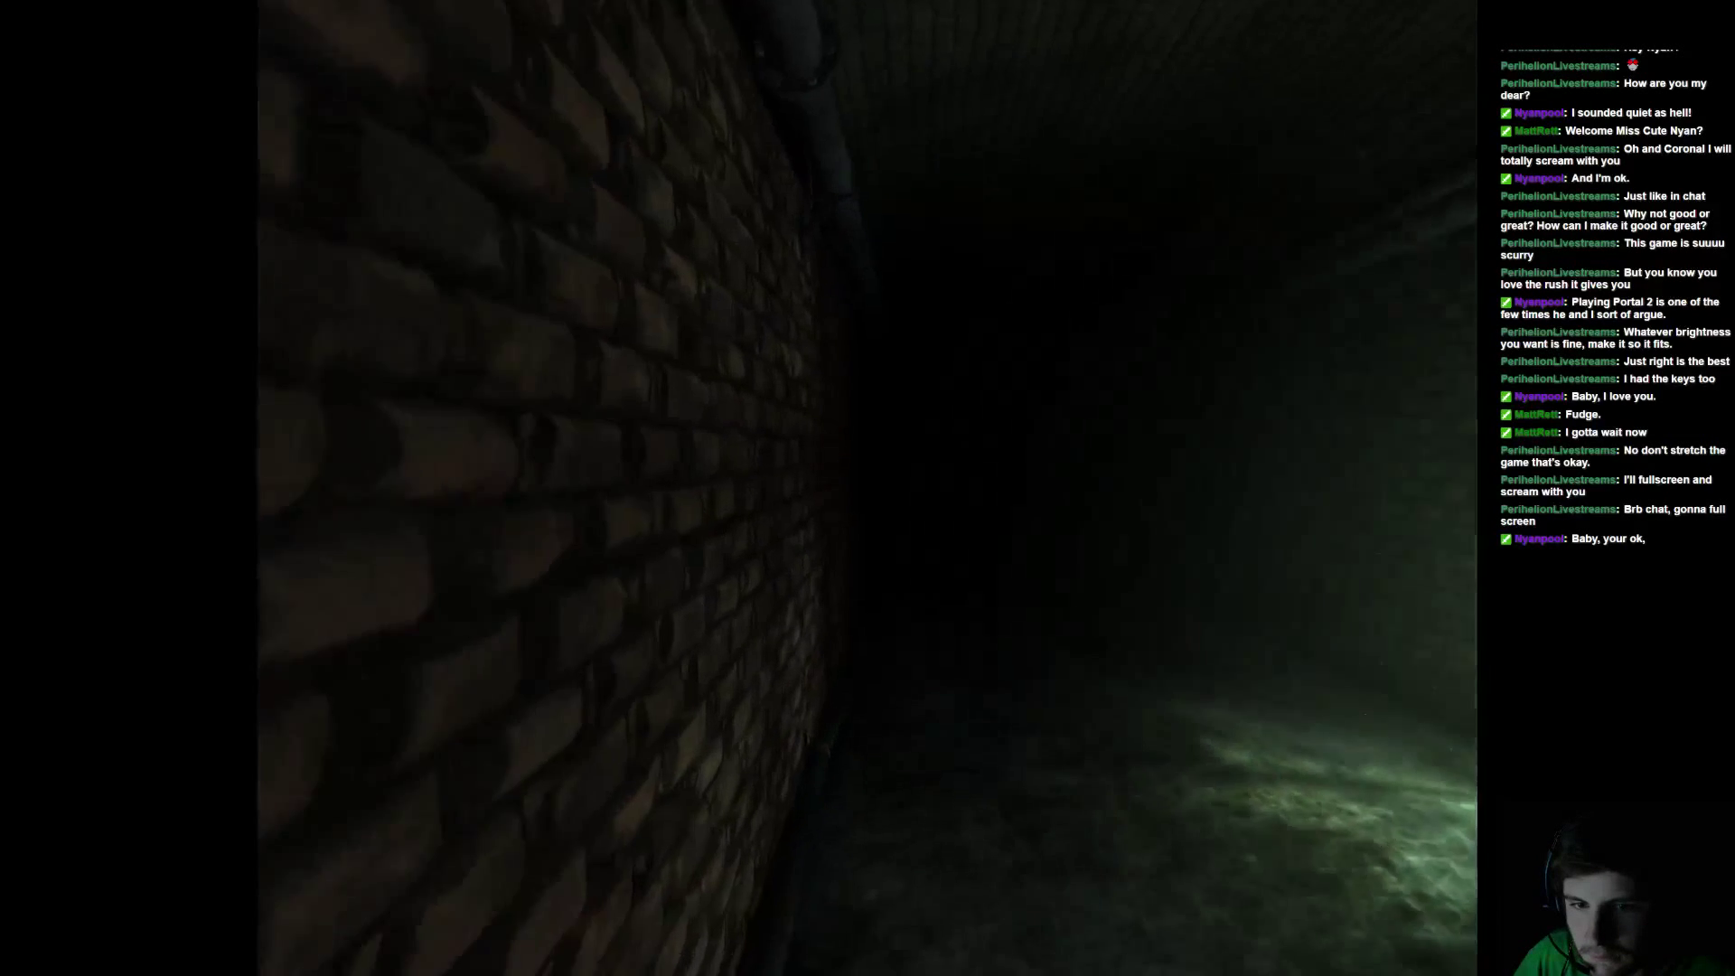
pyautogui.press('w')
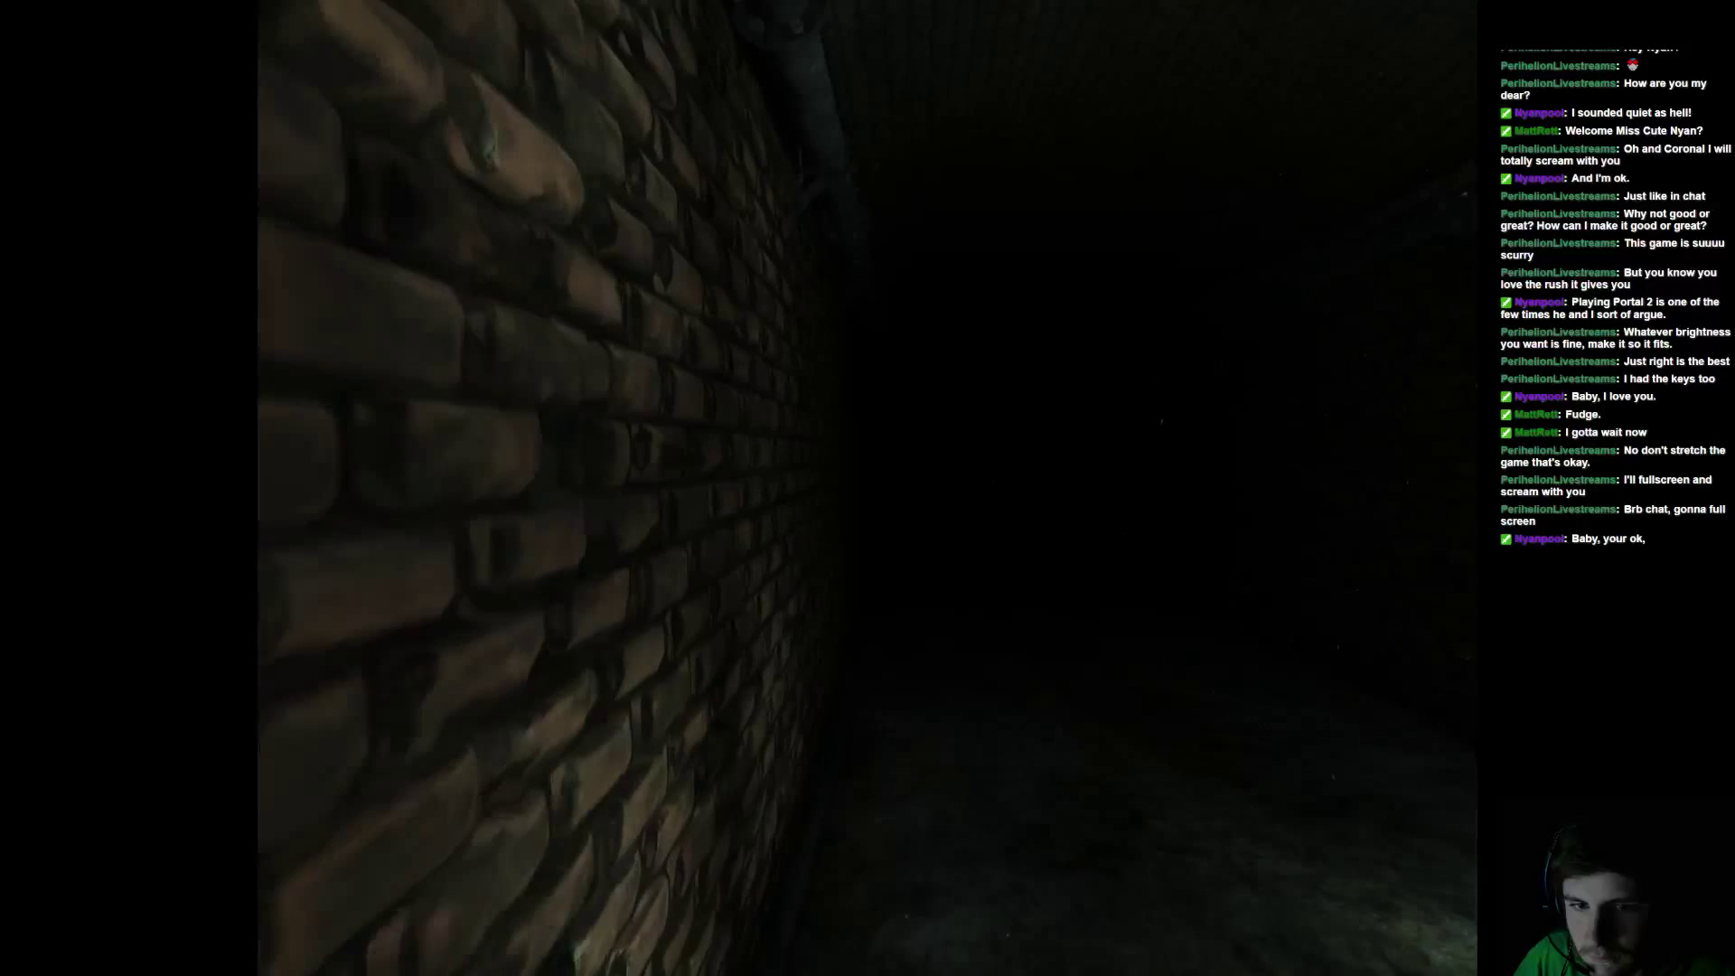
pyautogui.press('w')
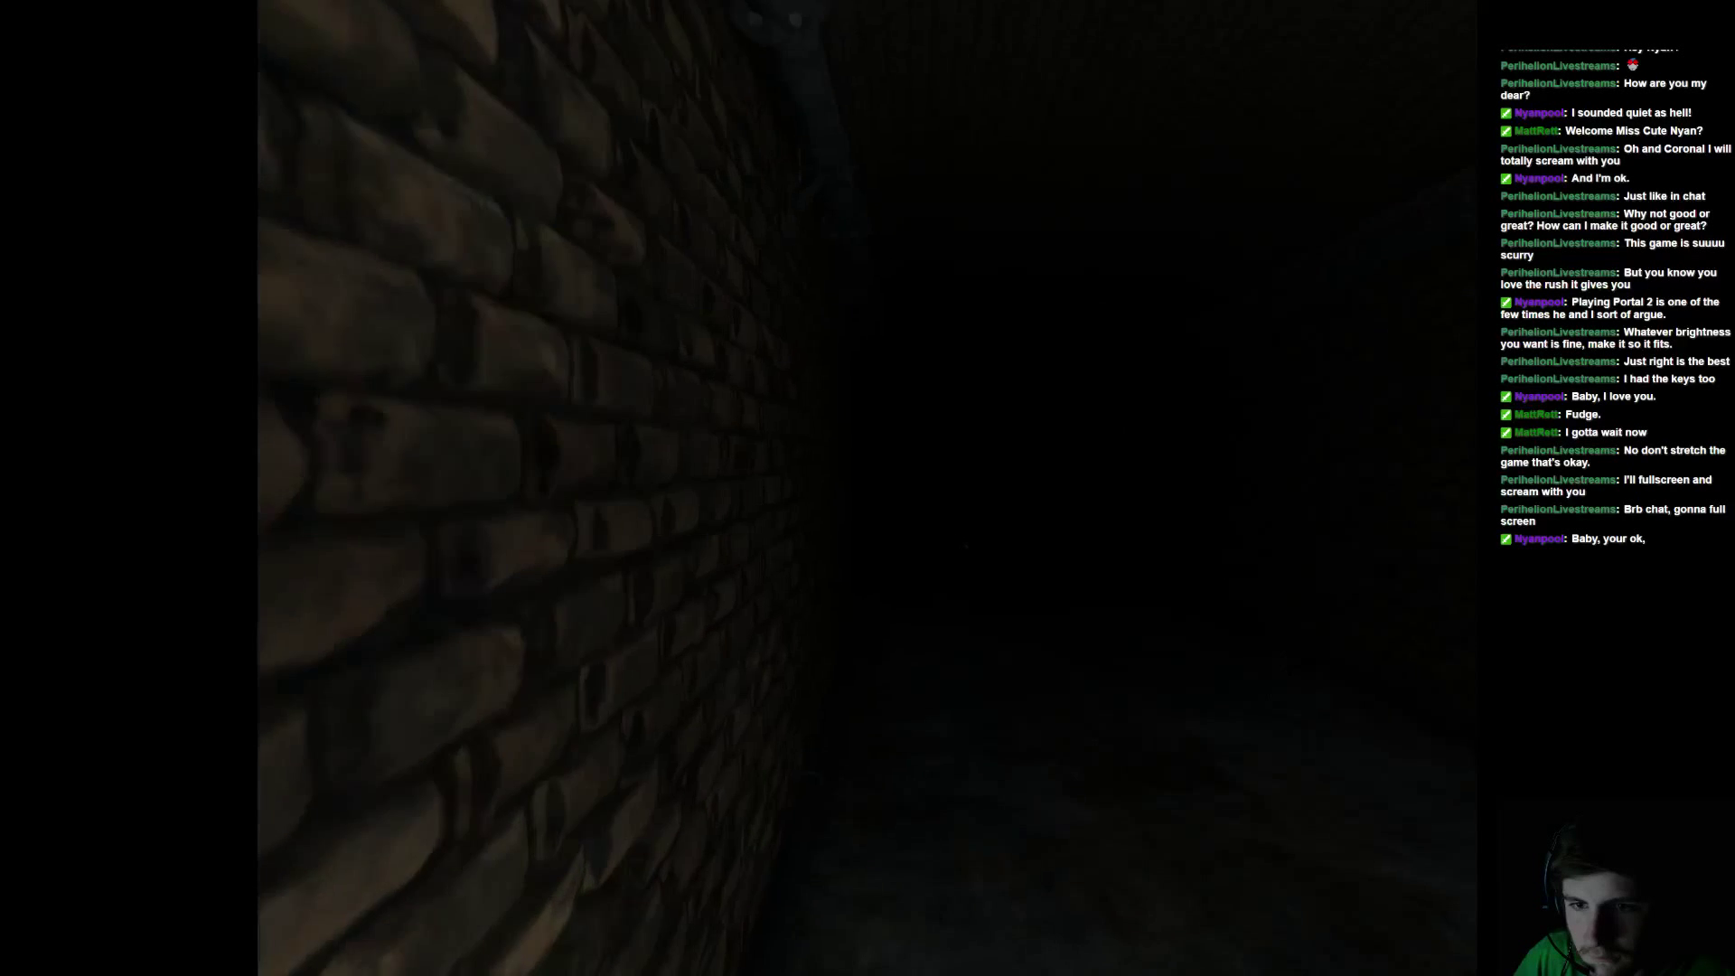
pyautogui.press('w')
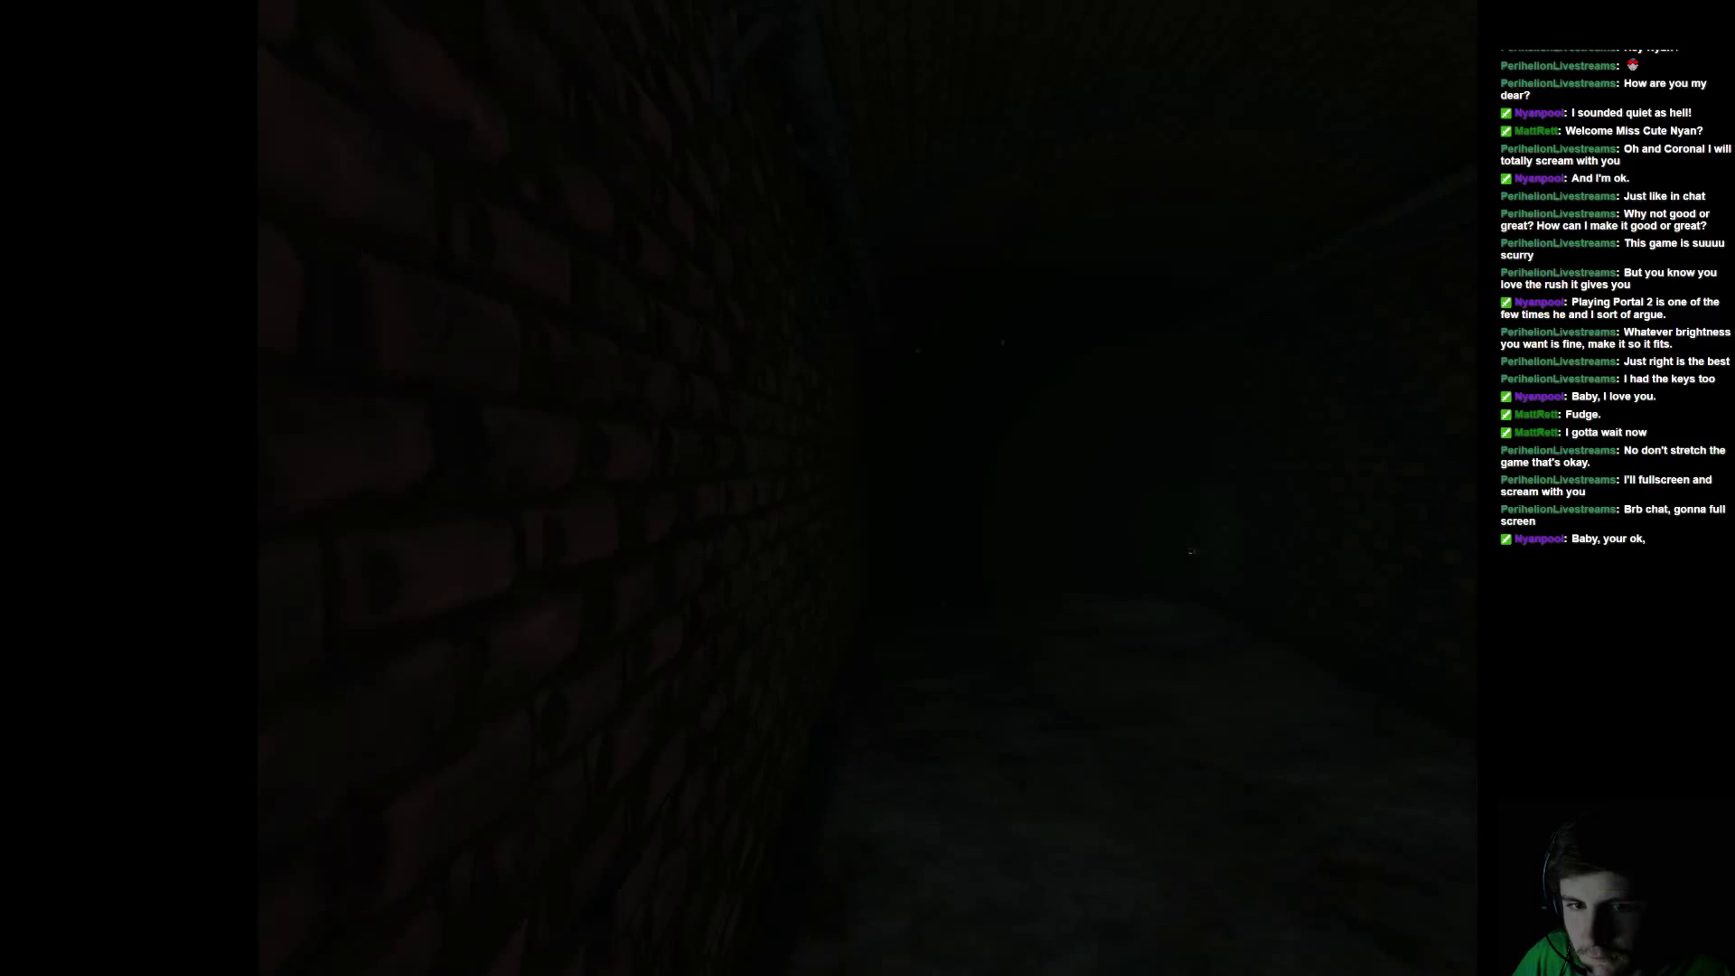
# Walk past the lit floor section and on toward the corridor's corner
pyautogui.press('w')
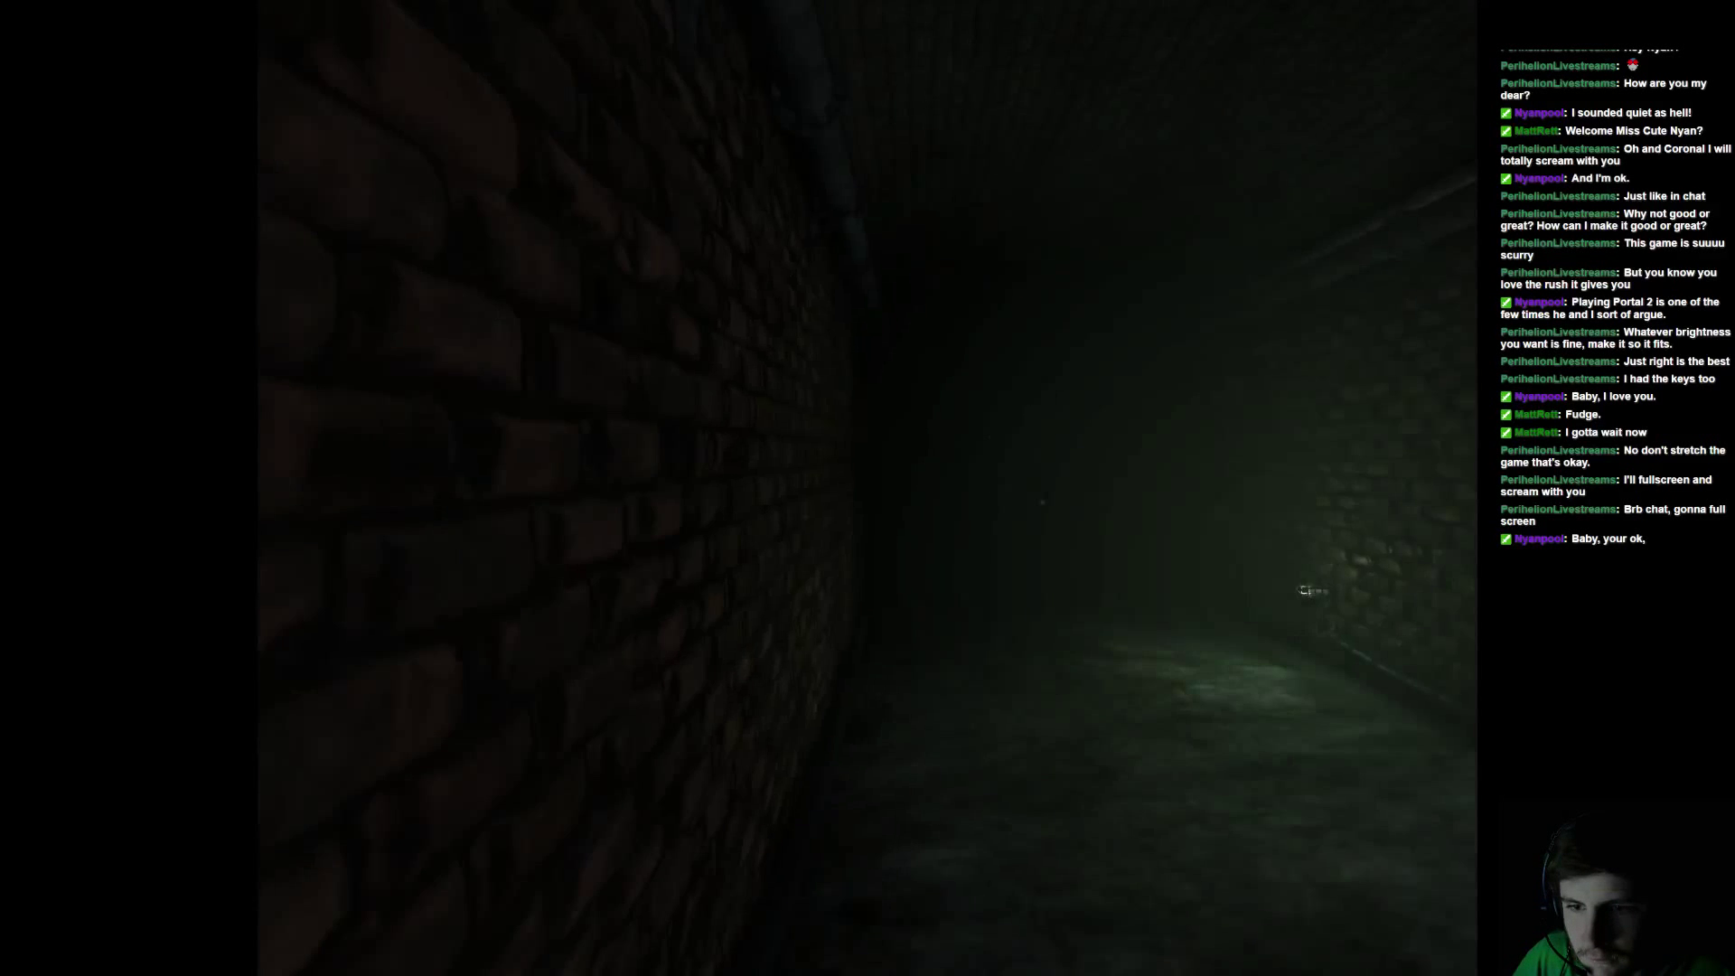
pyautogui.press('w')
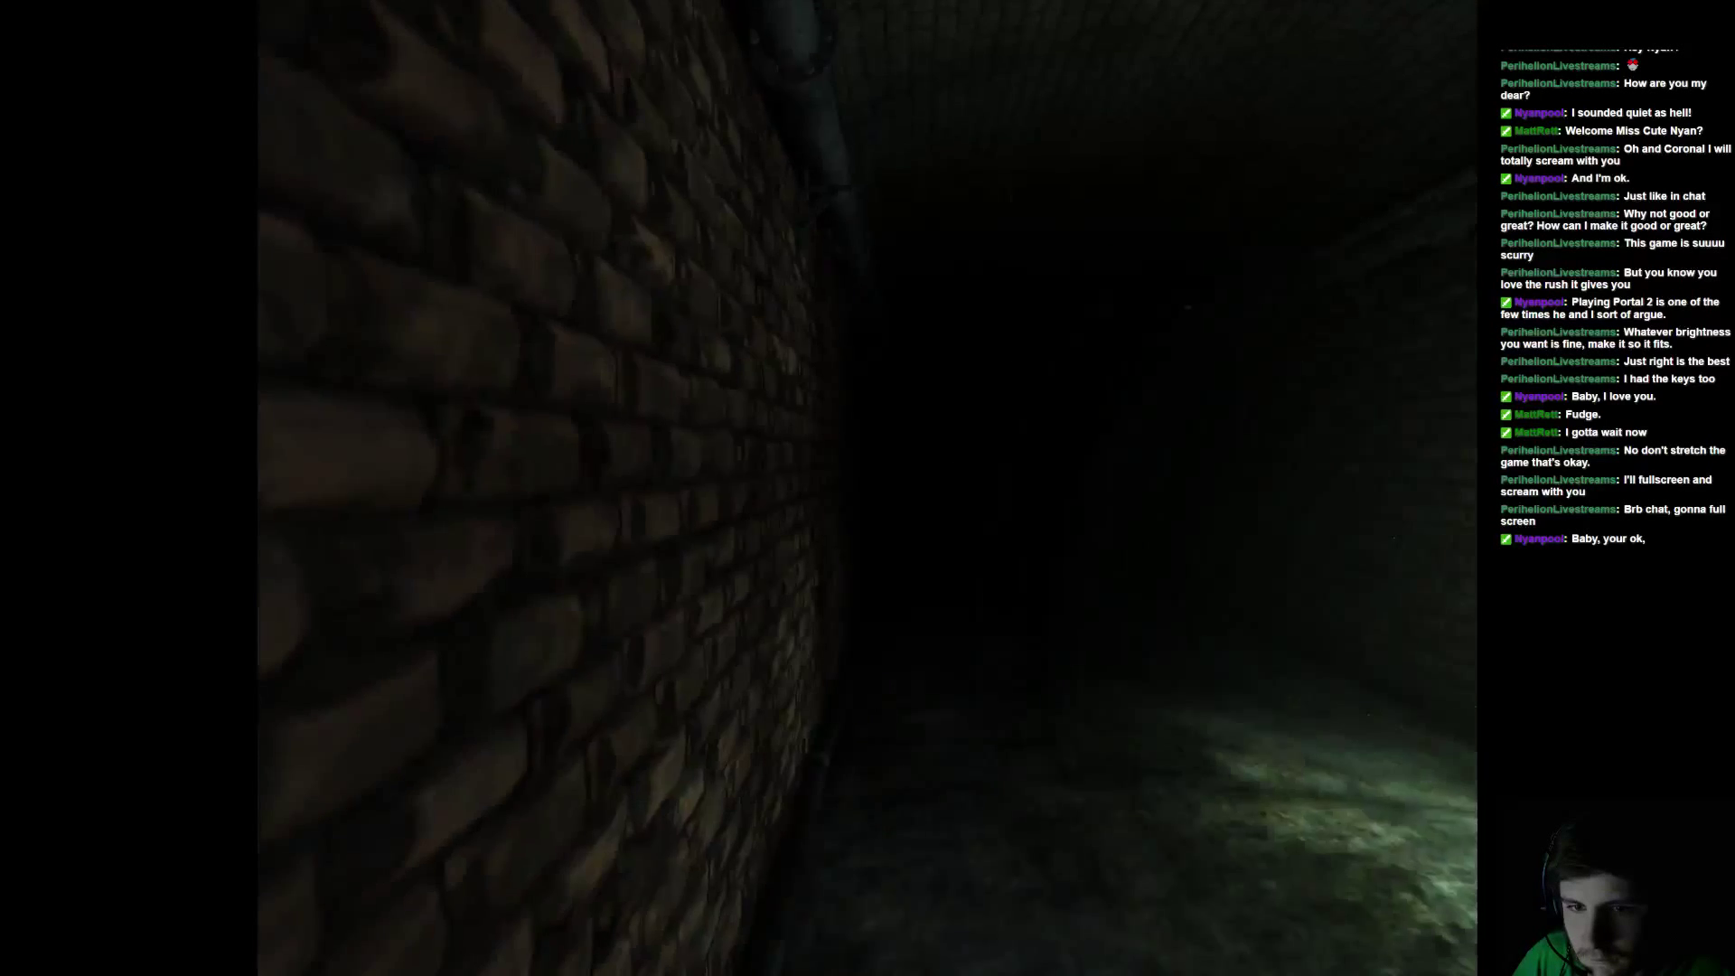
pyautogui.press('w')
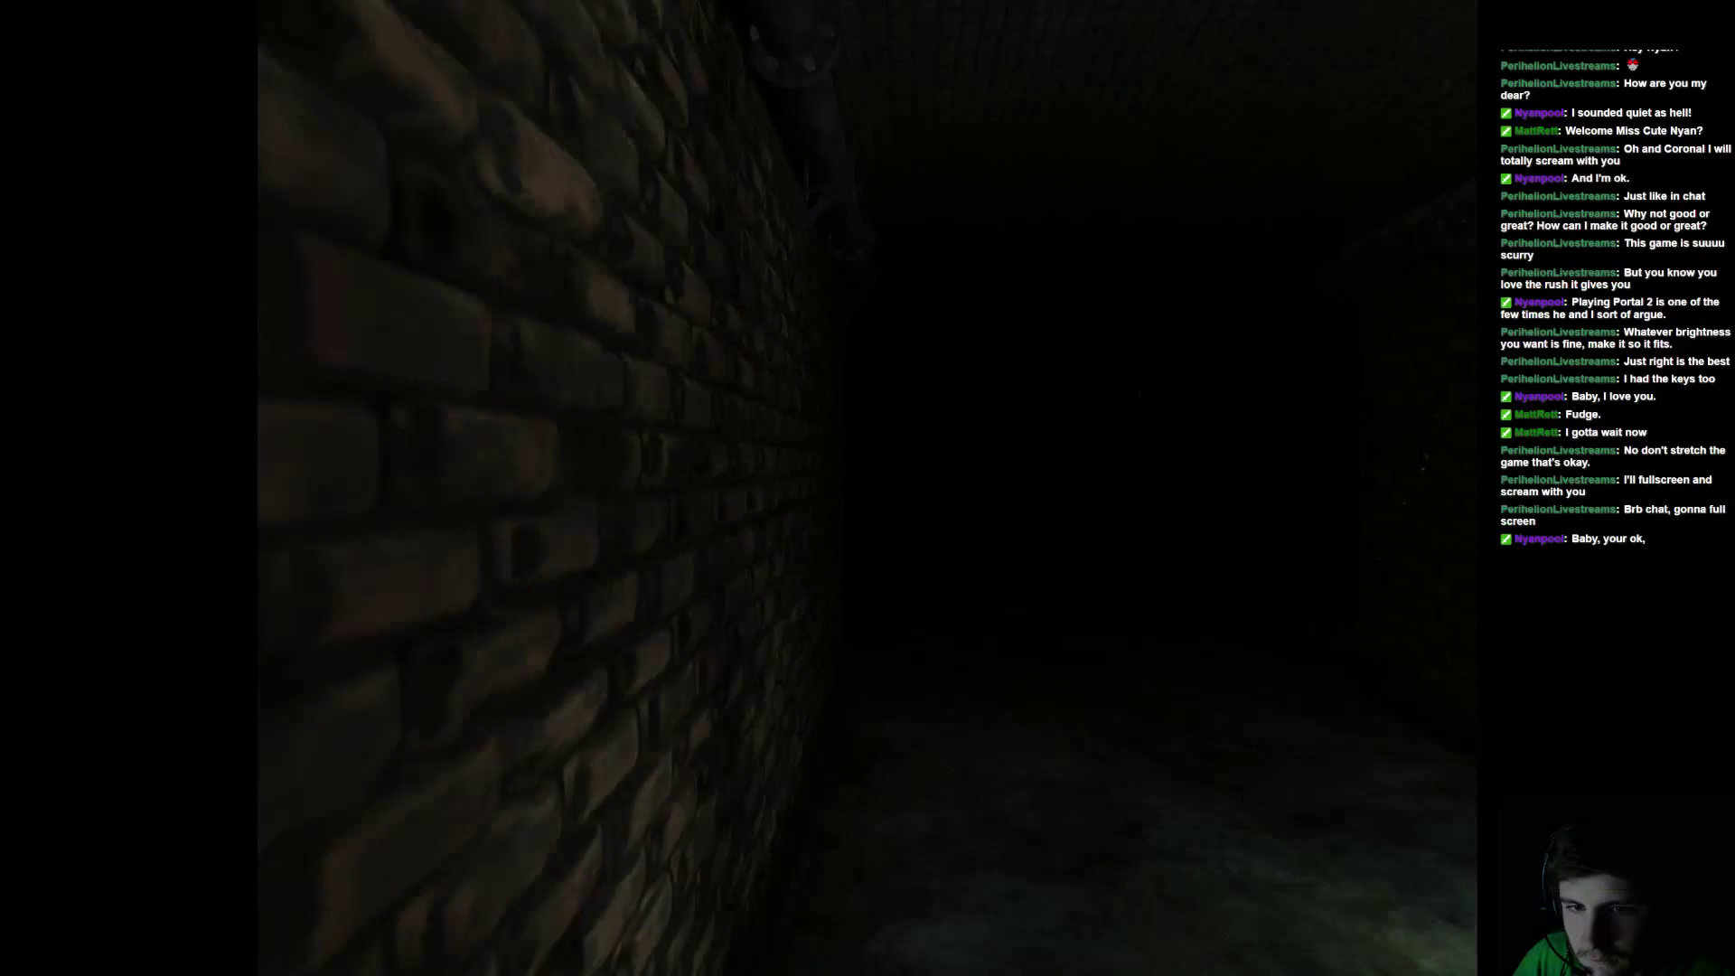
pyautogui.press('w')
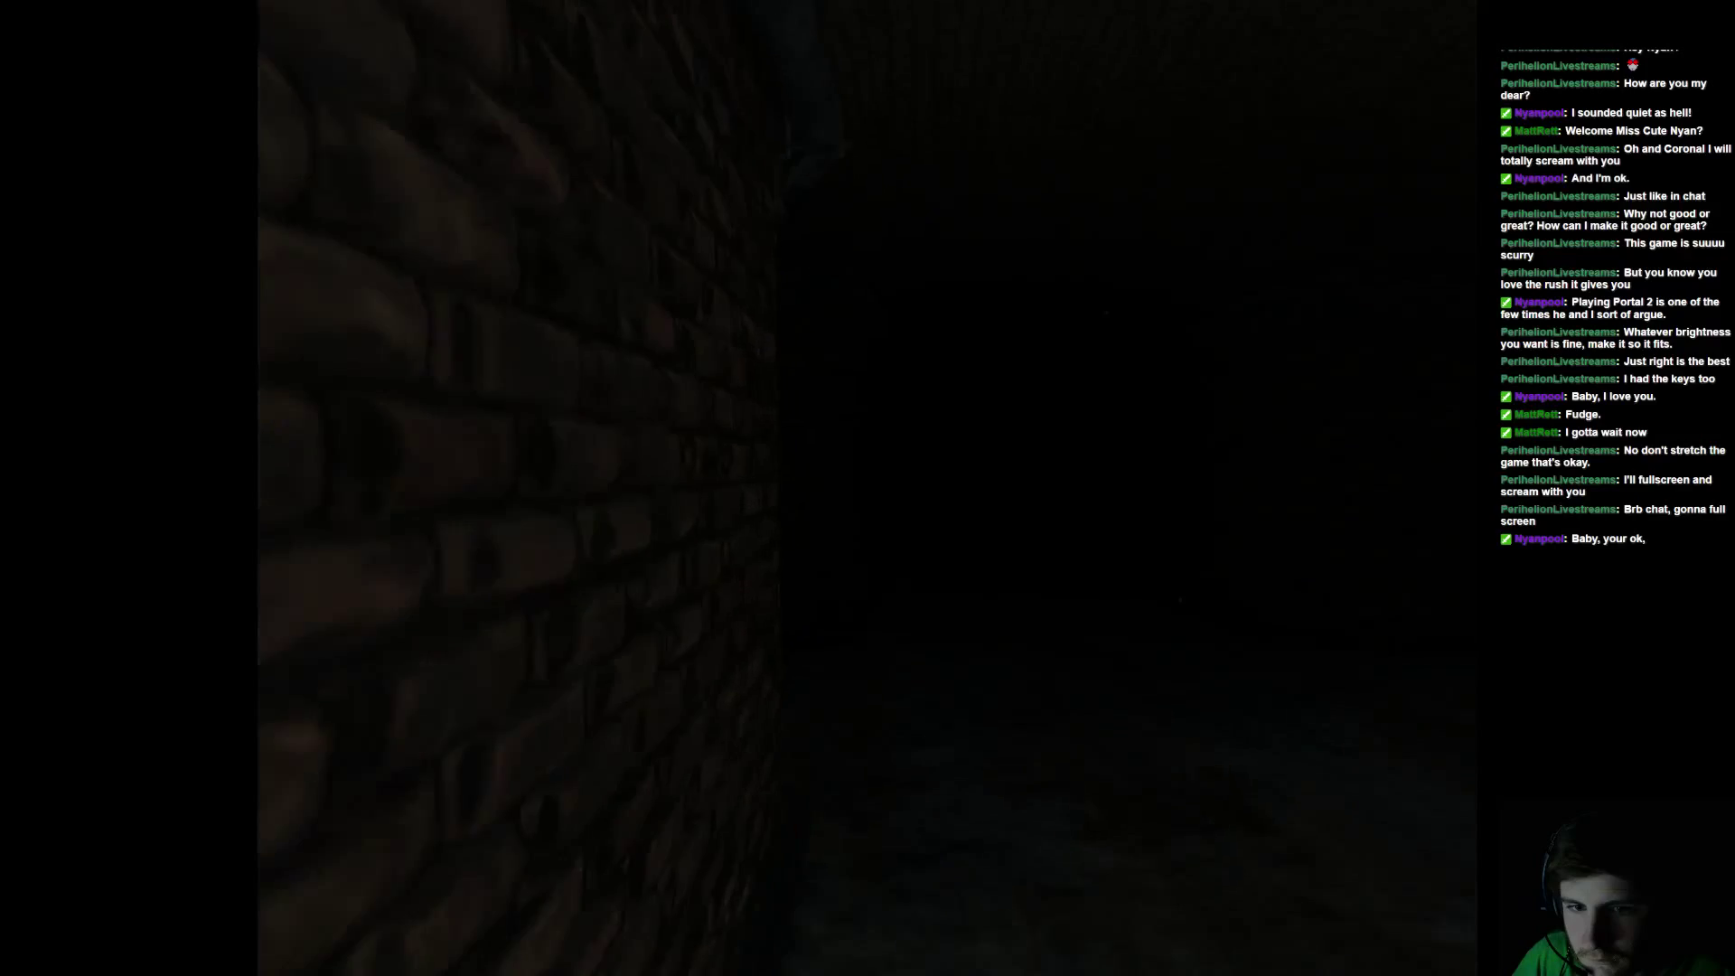
# Round the corner into the long corridor and switch off the lantern
pyautogui.press('w')
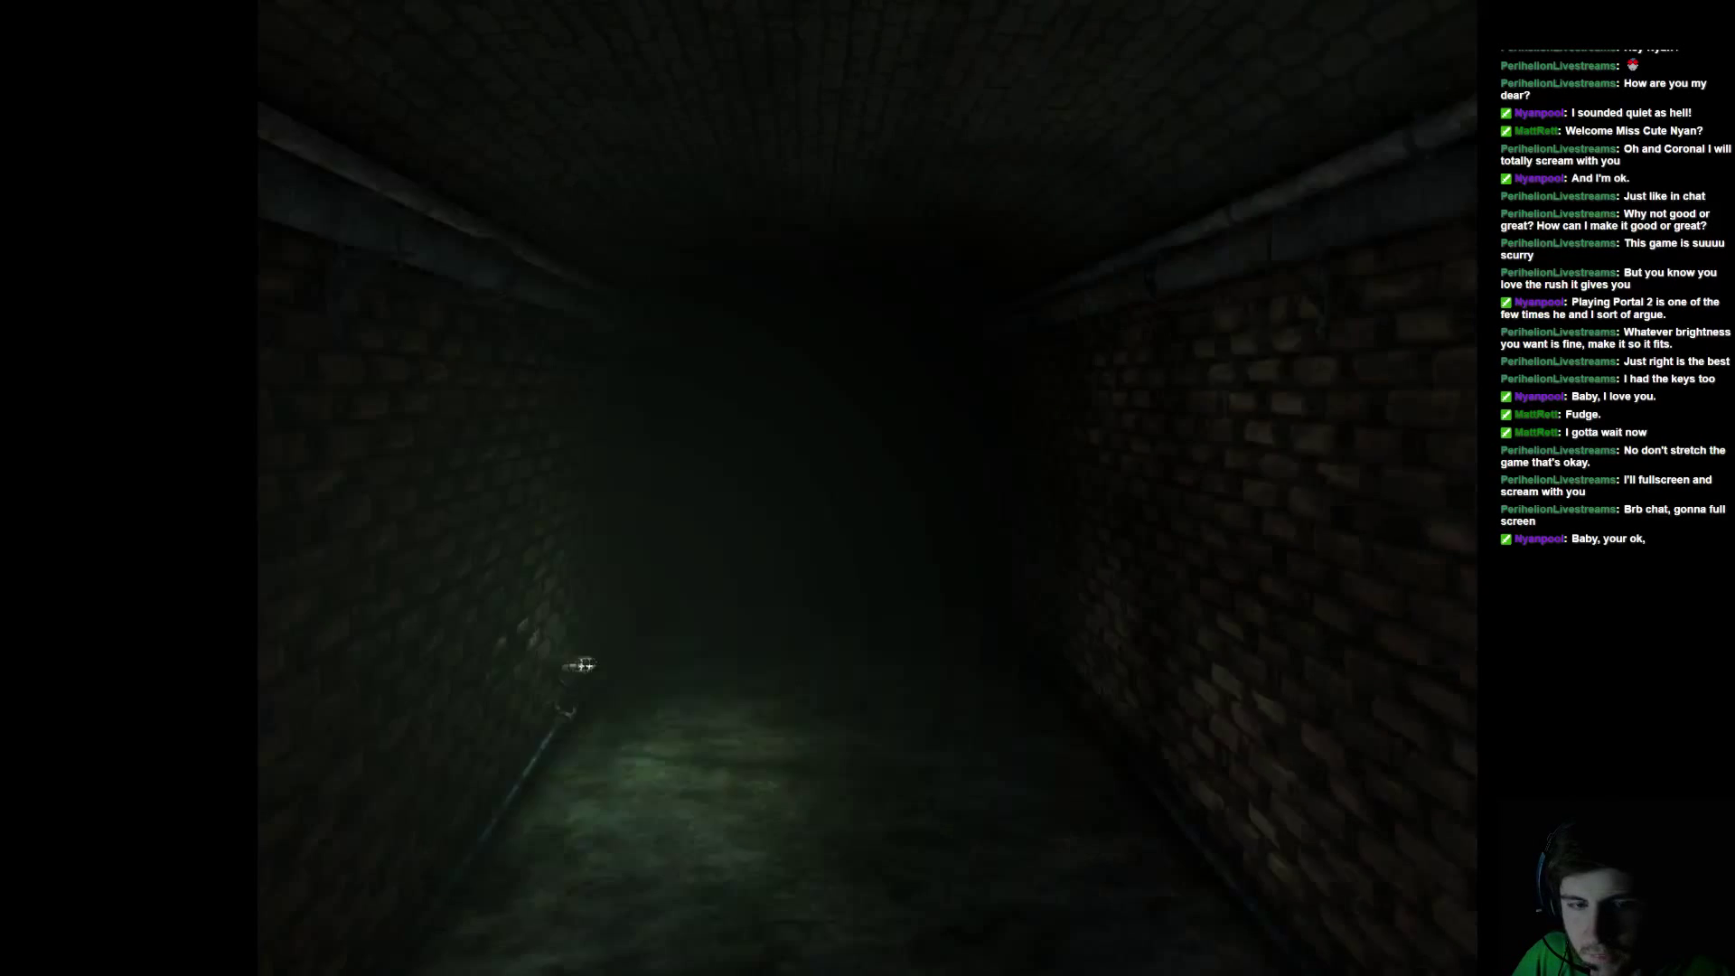
pyautogui.press('w')
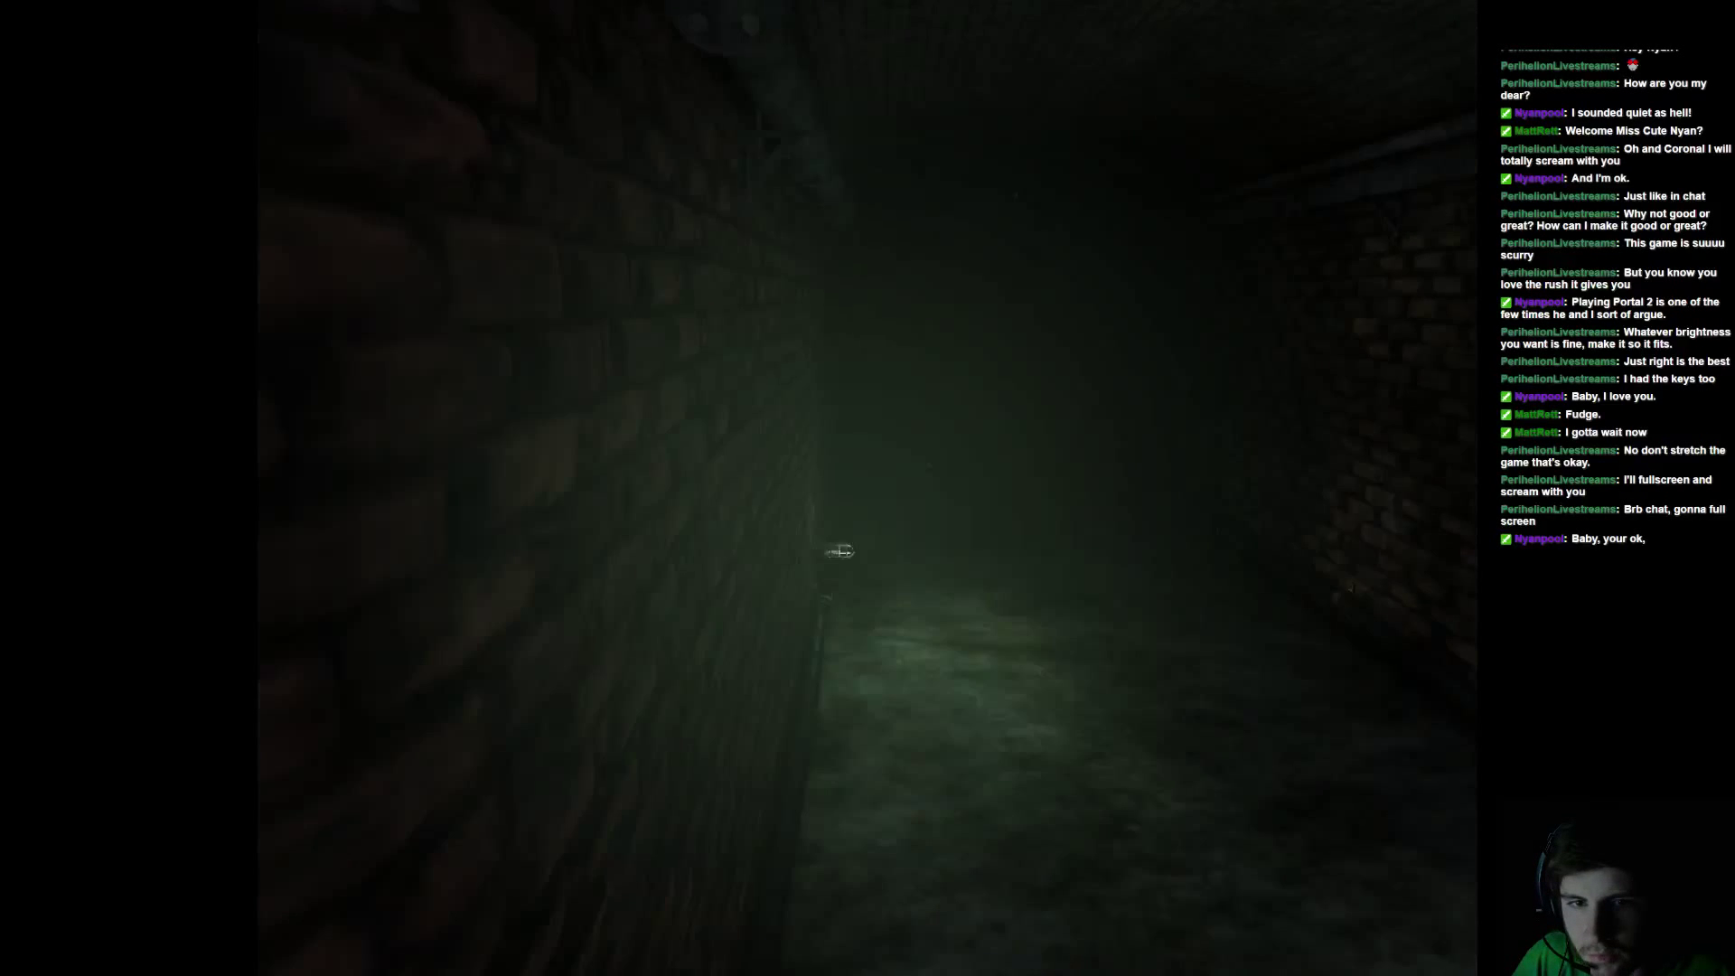
pyautogui.press('w')
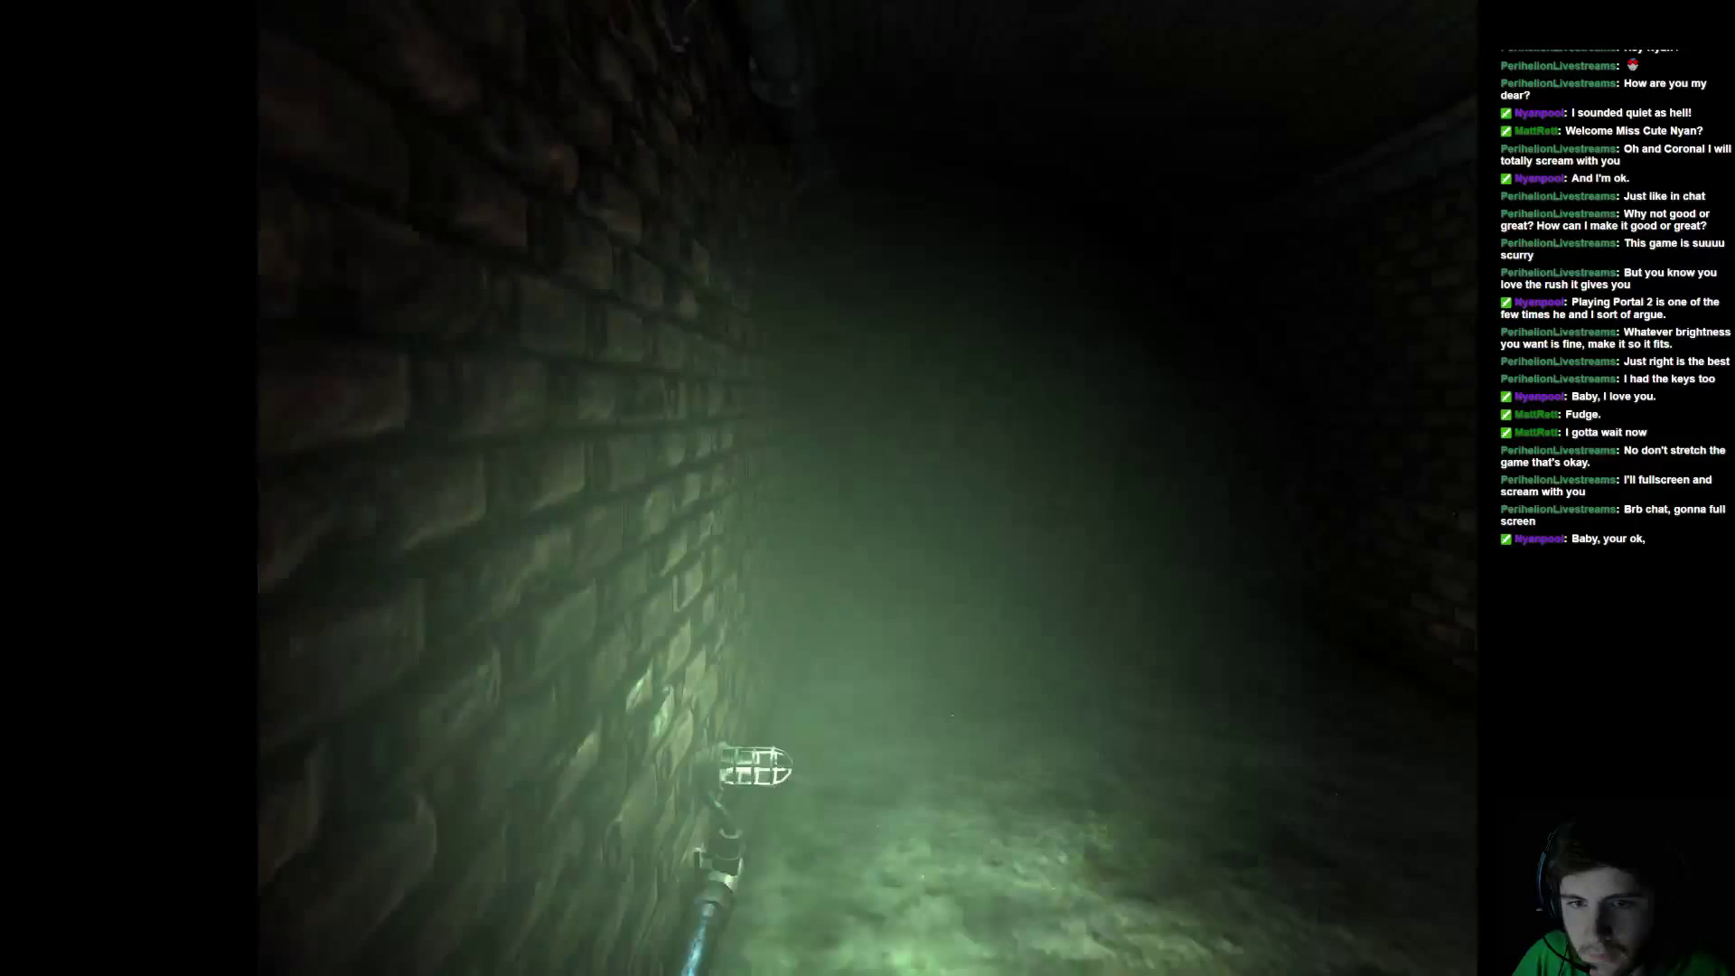
pyautogui.press('f')
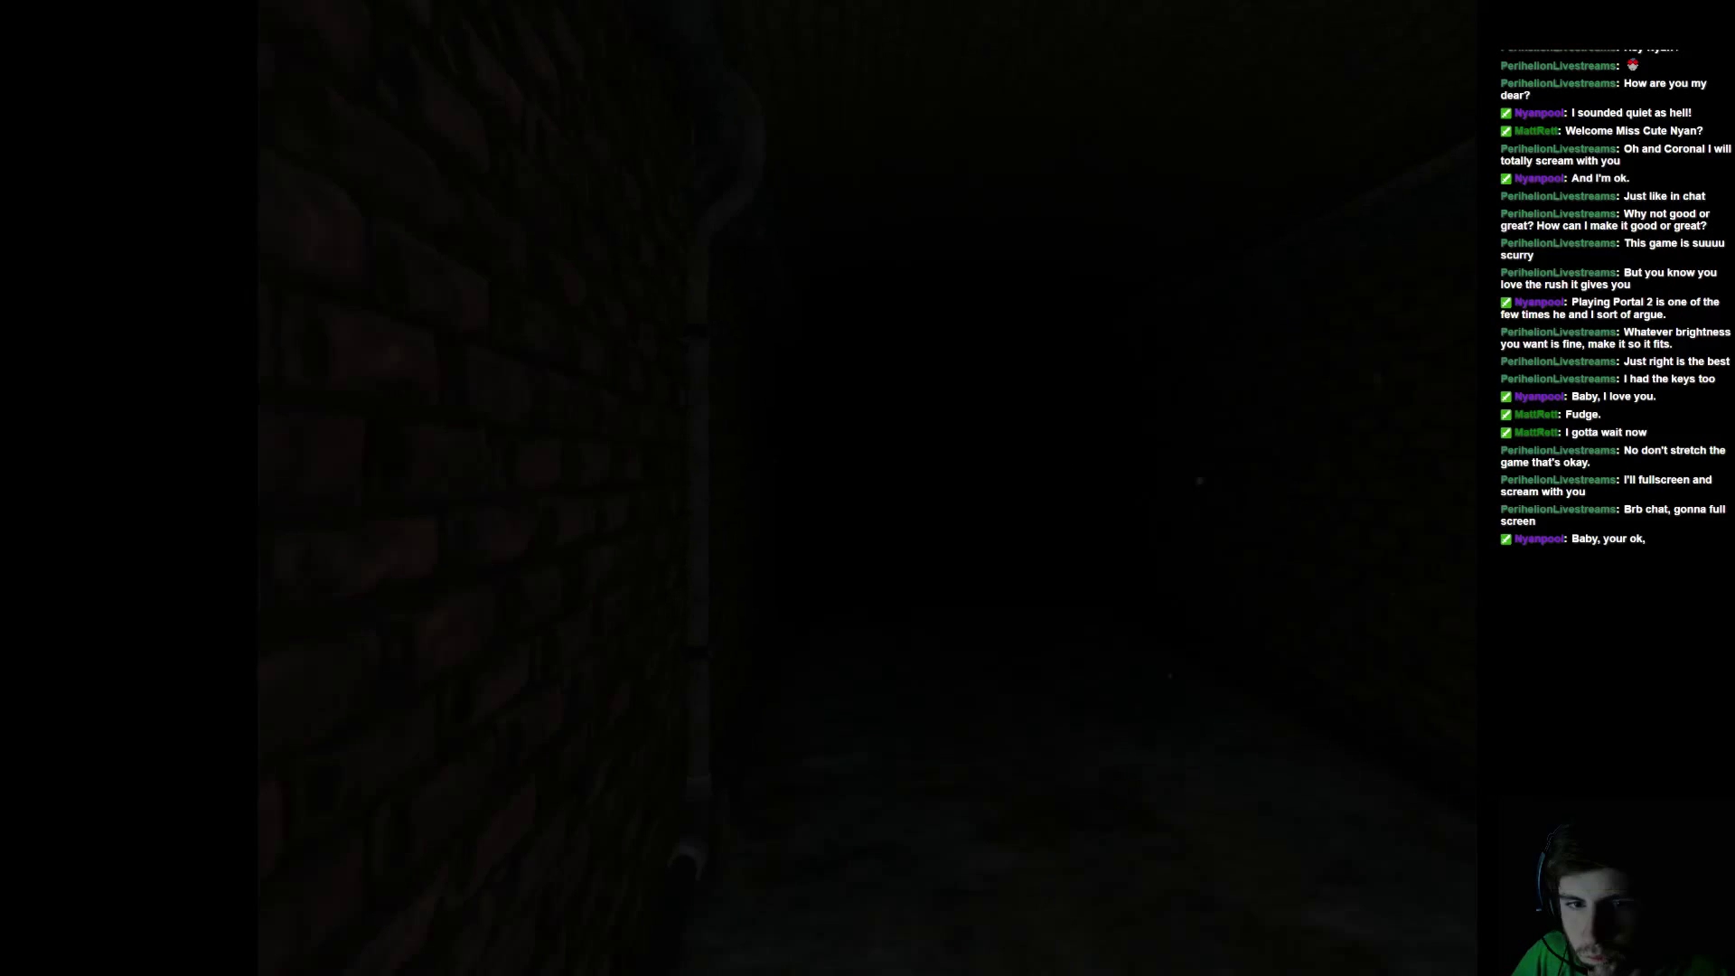
pyautogui.press('w')
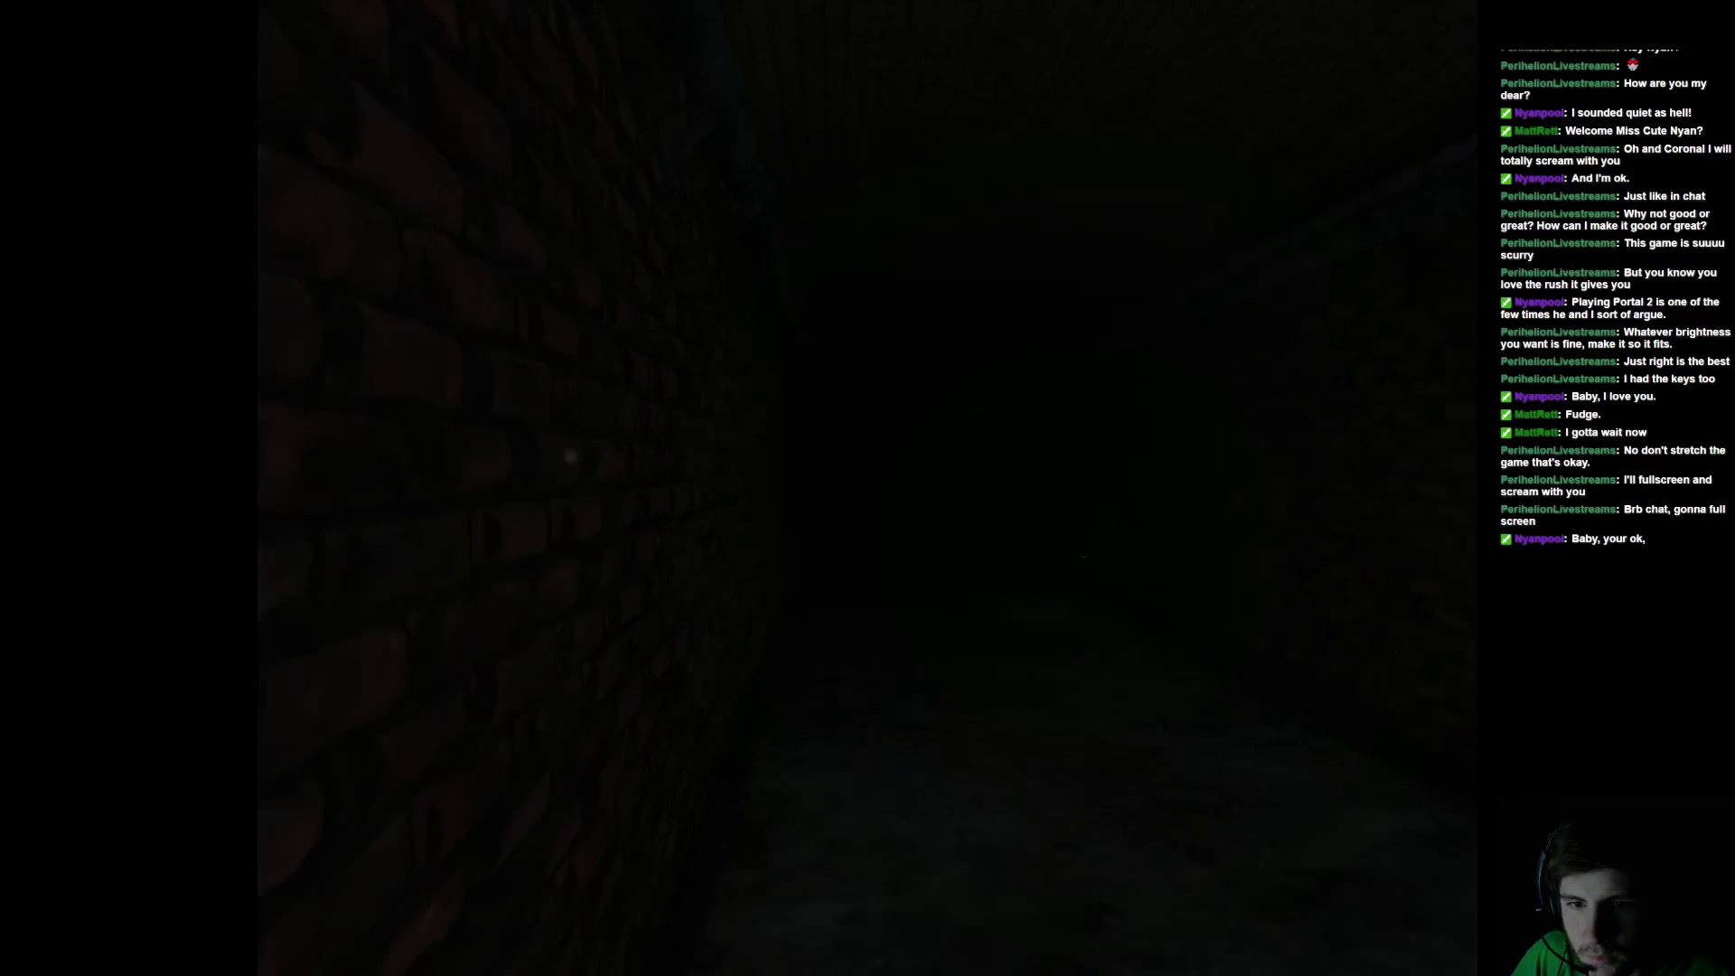
# Follow the brick wall past the pipe into the darker tunnel
pyautogui.press('f')
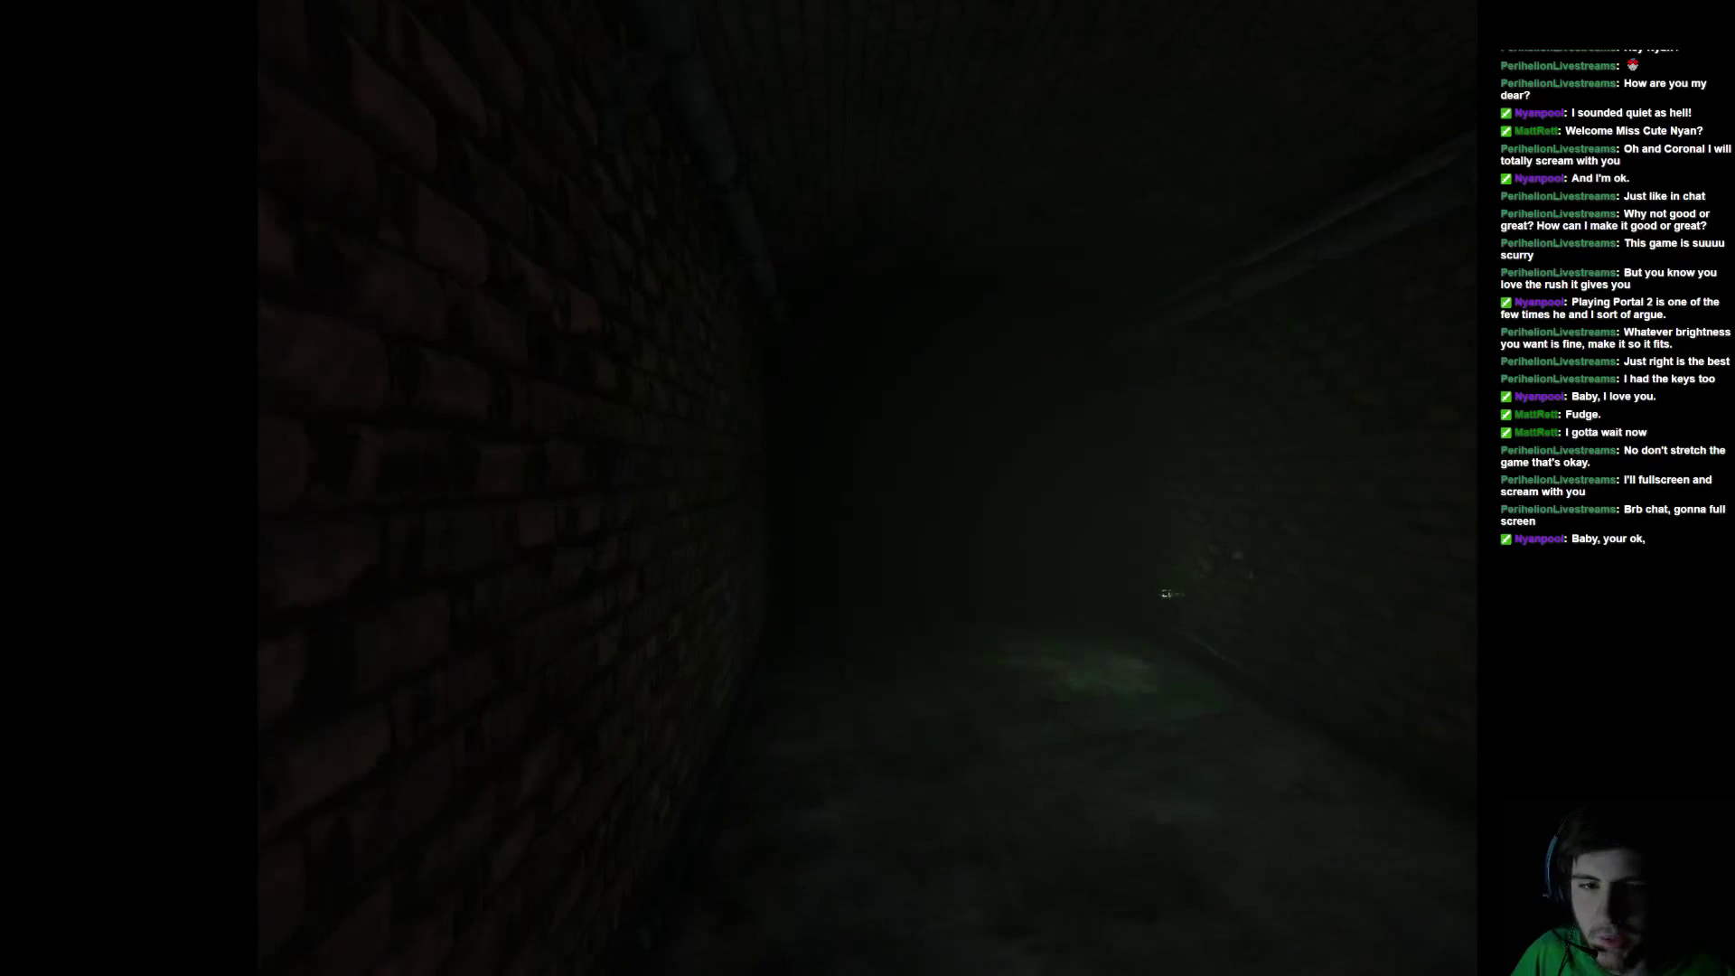
pyautogui.press('w')
pyautogui.press('w')
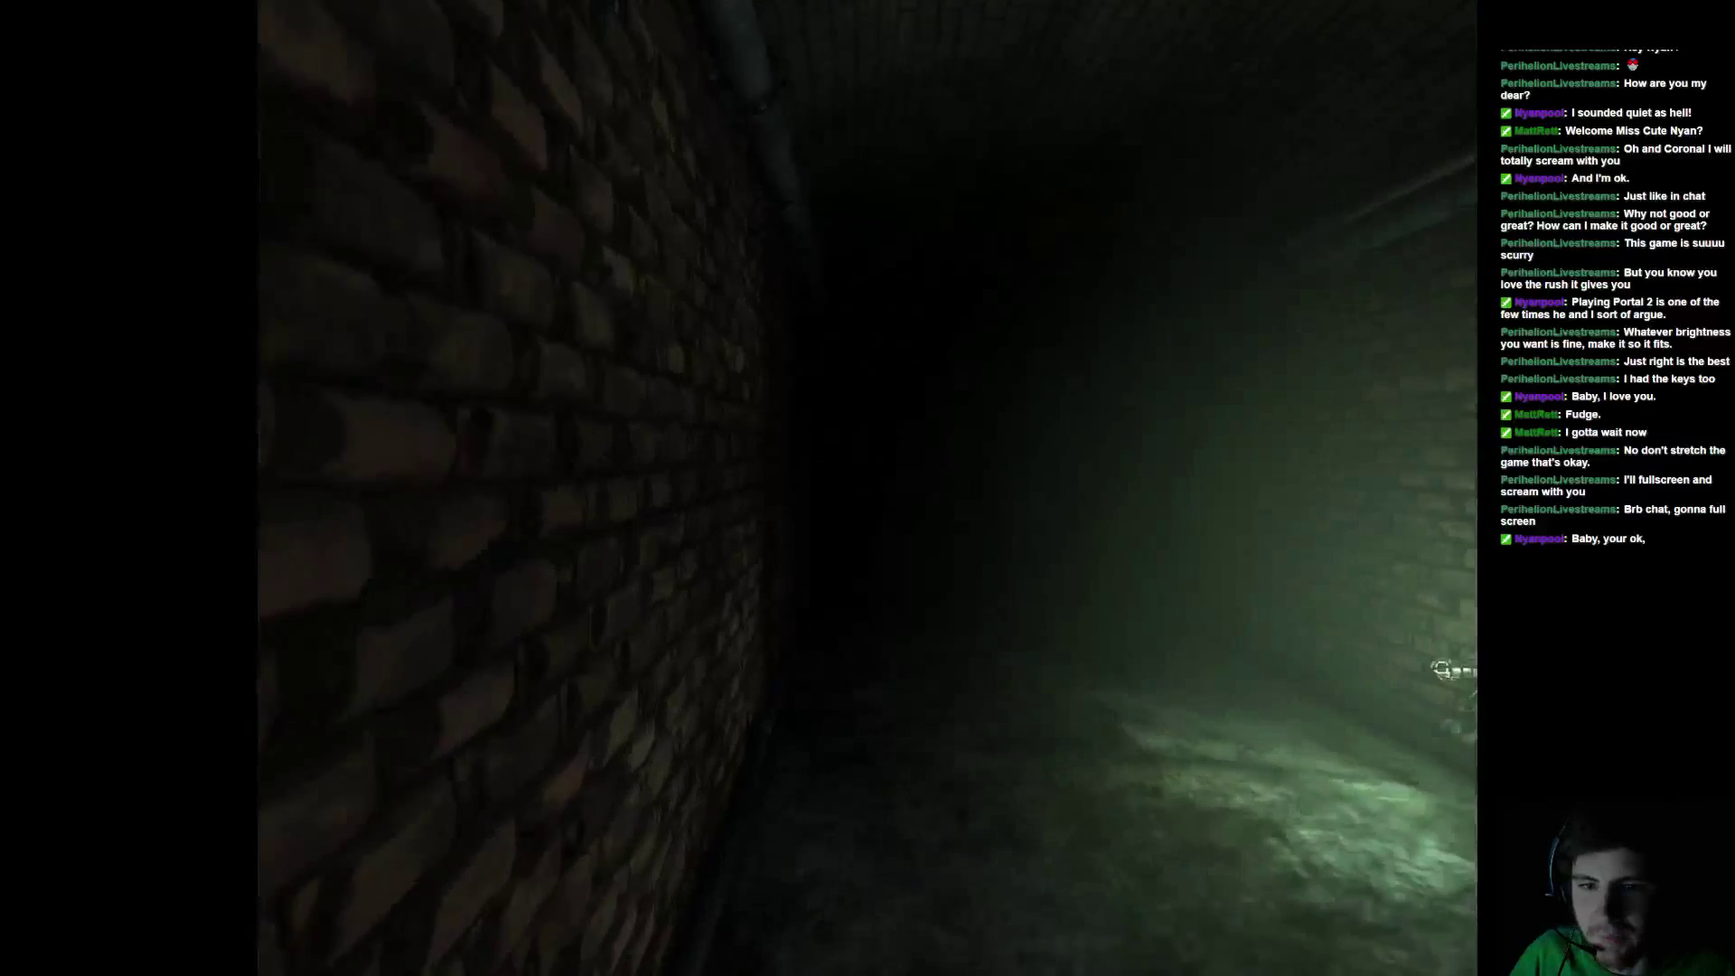
pyautogui.press('f')
pyautogui.press('w')
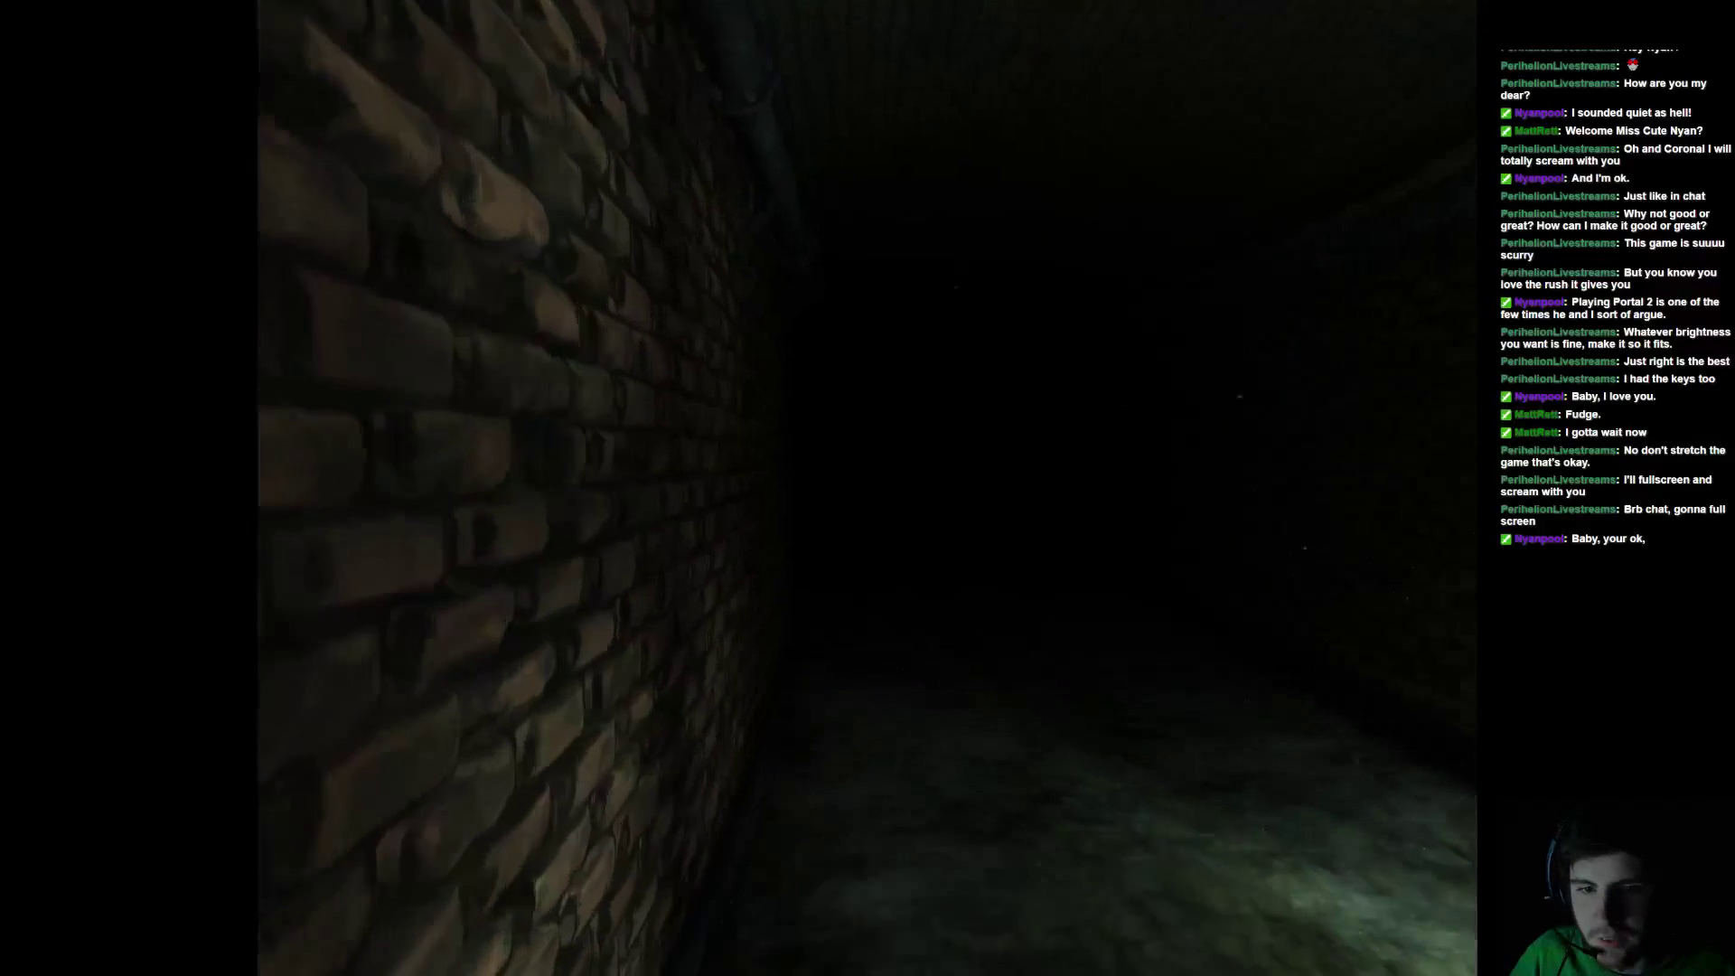
pyautogui.press('w')
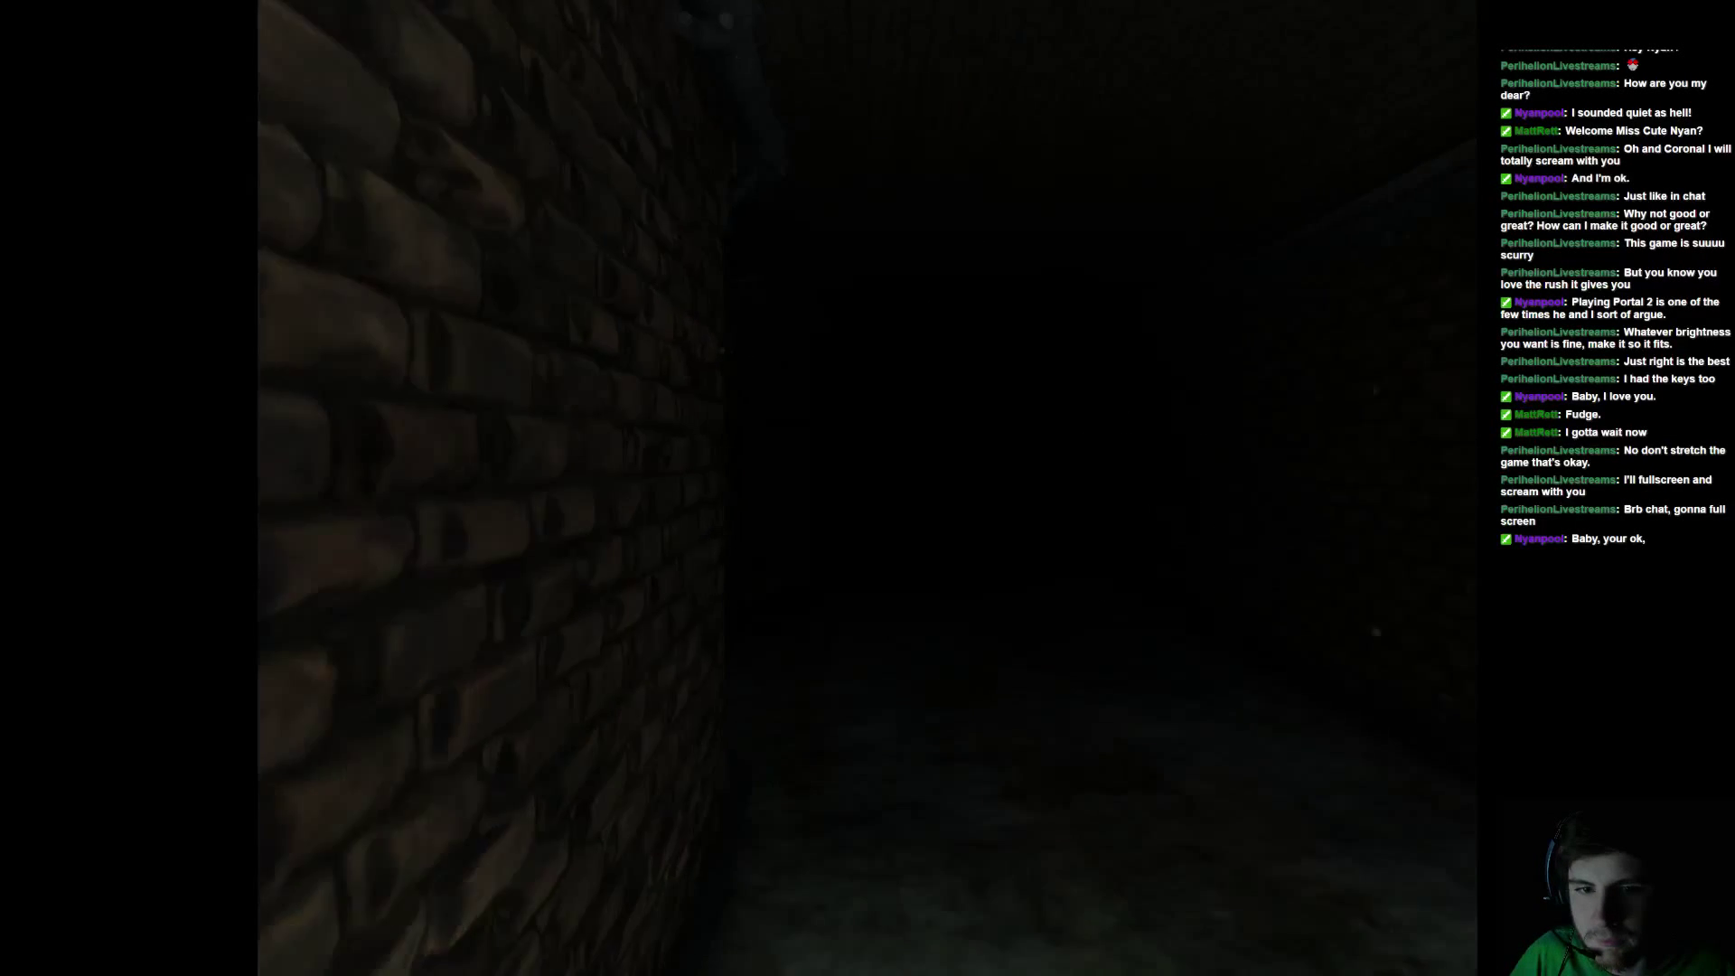
# Pass the iron bars and a wall lamp, continuing into the dark corridor
pyautogui.press('w')
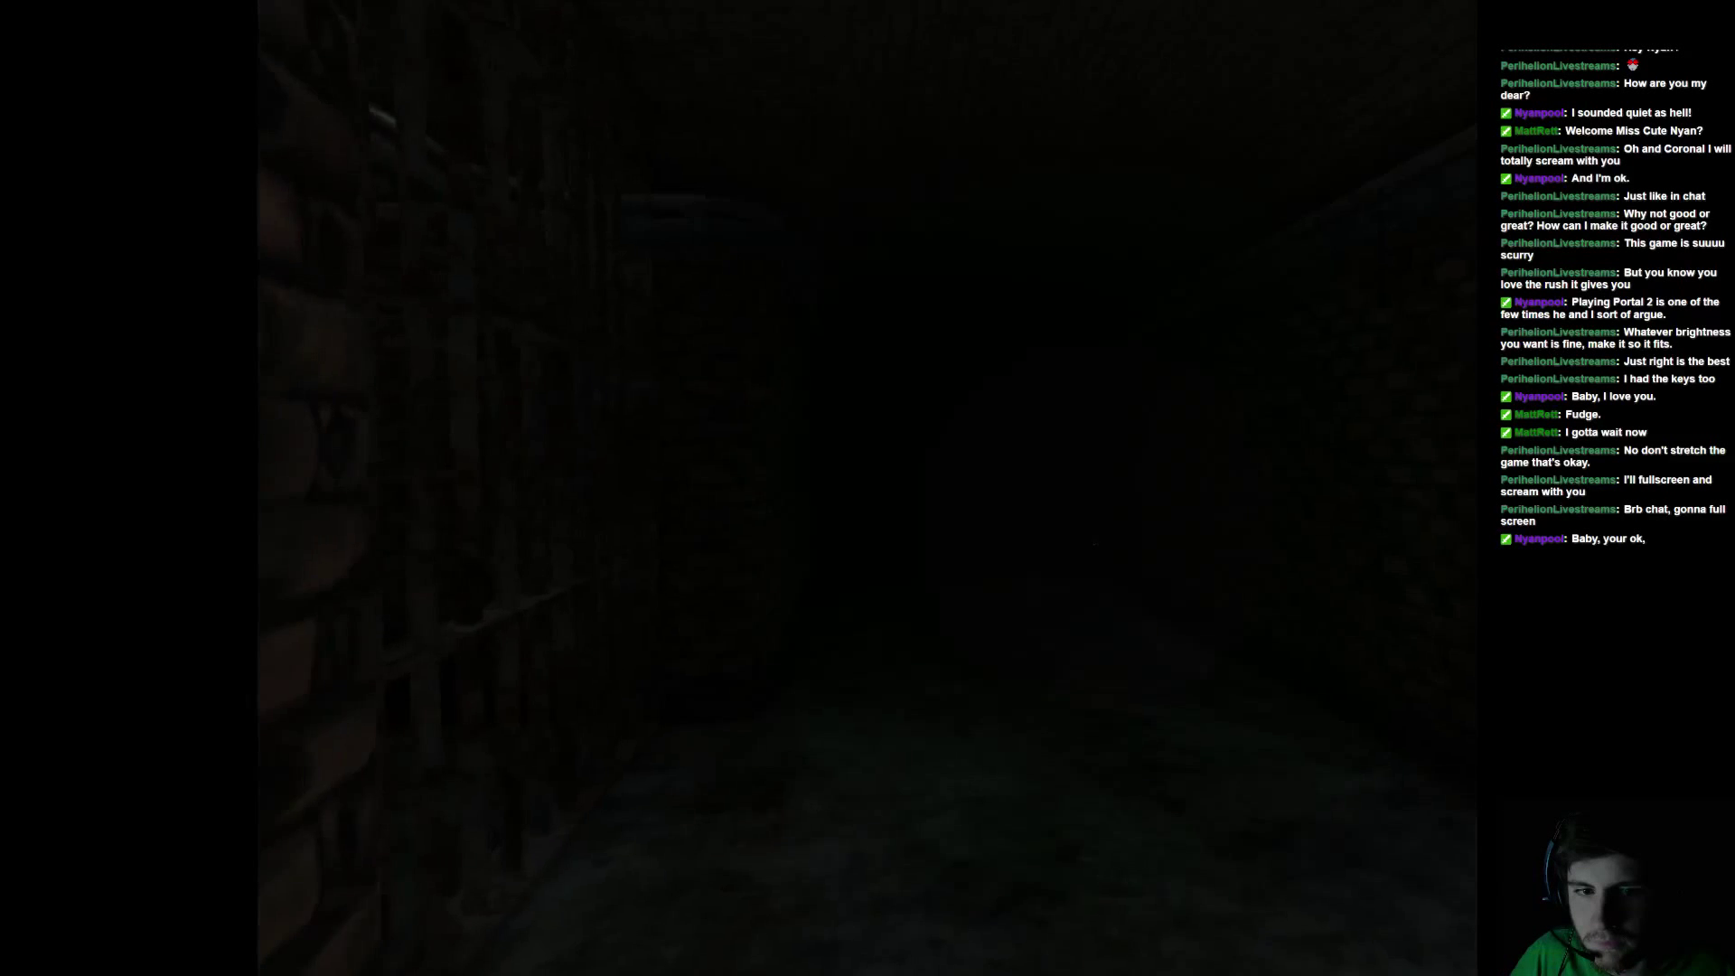
pyautogui.press('w')
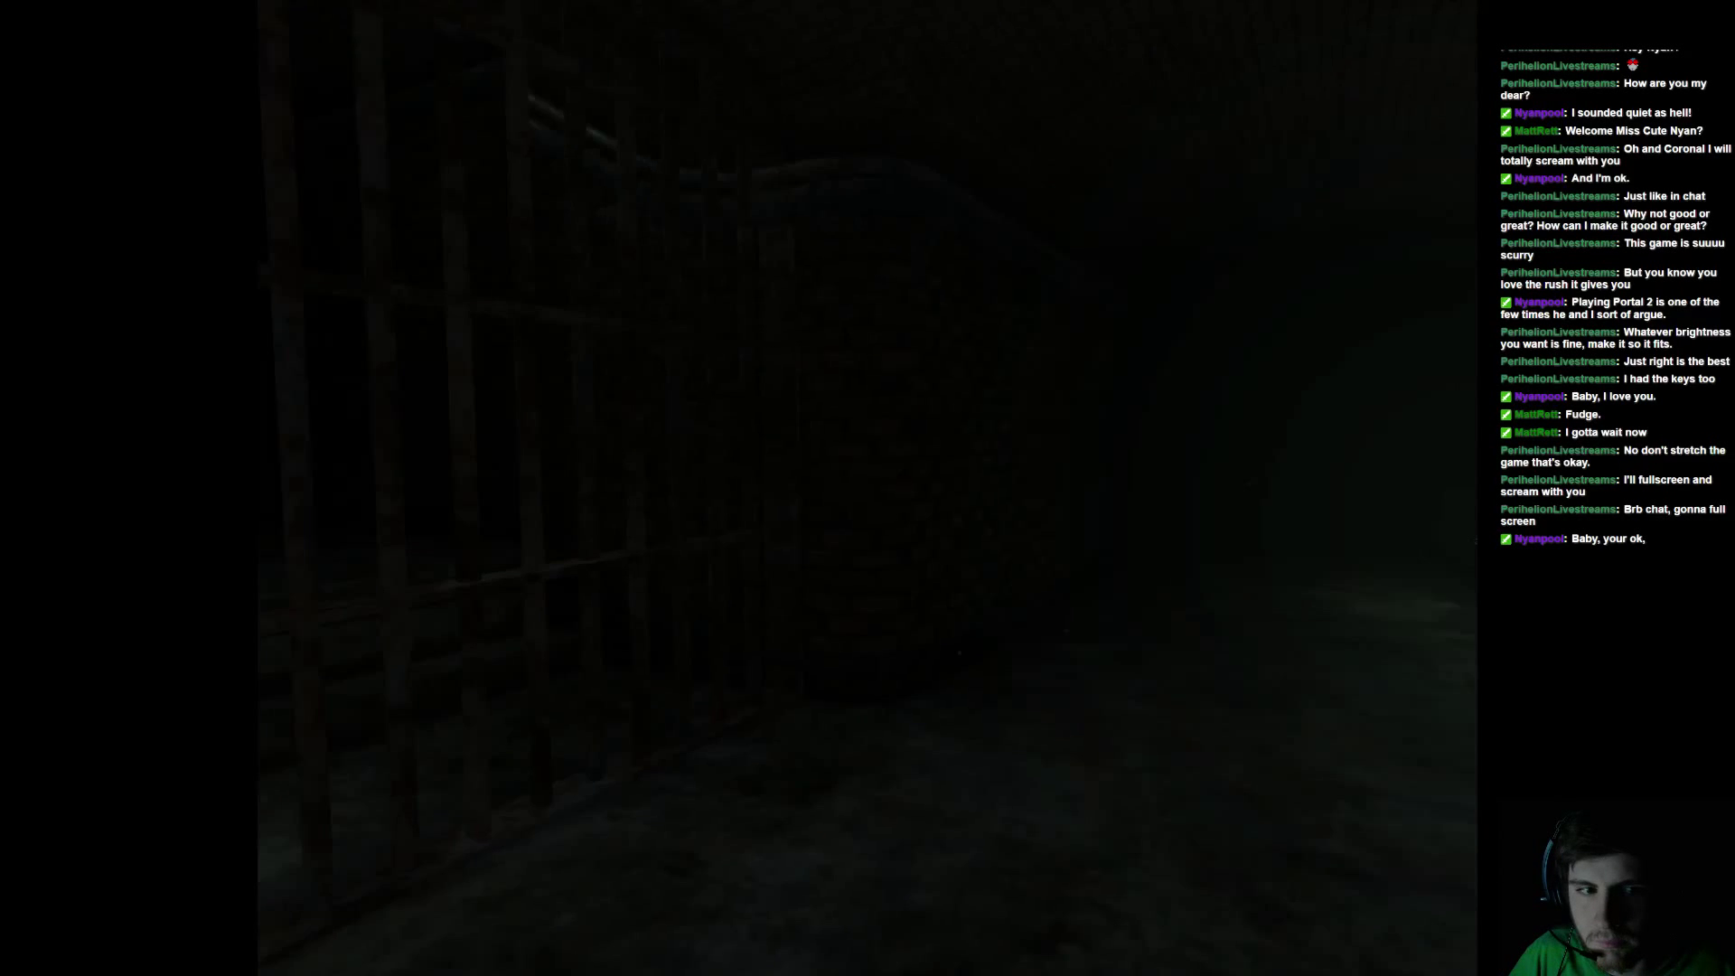
pyautogui.press('w')
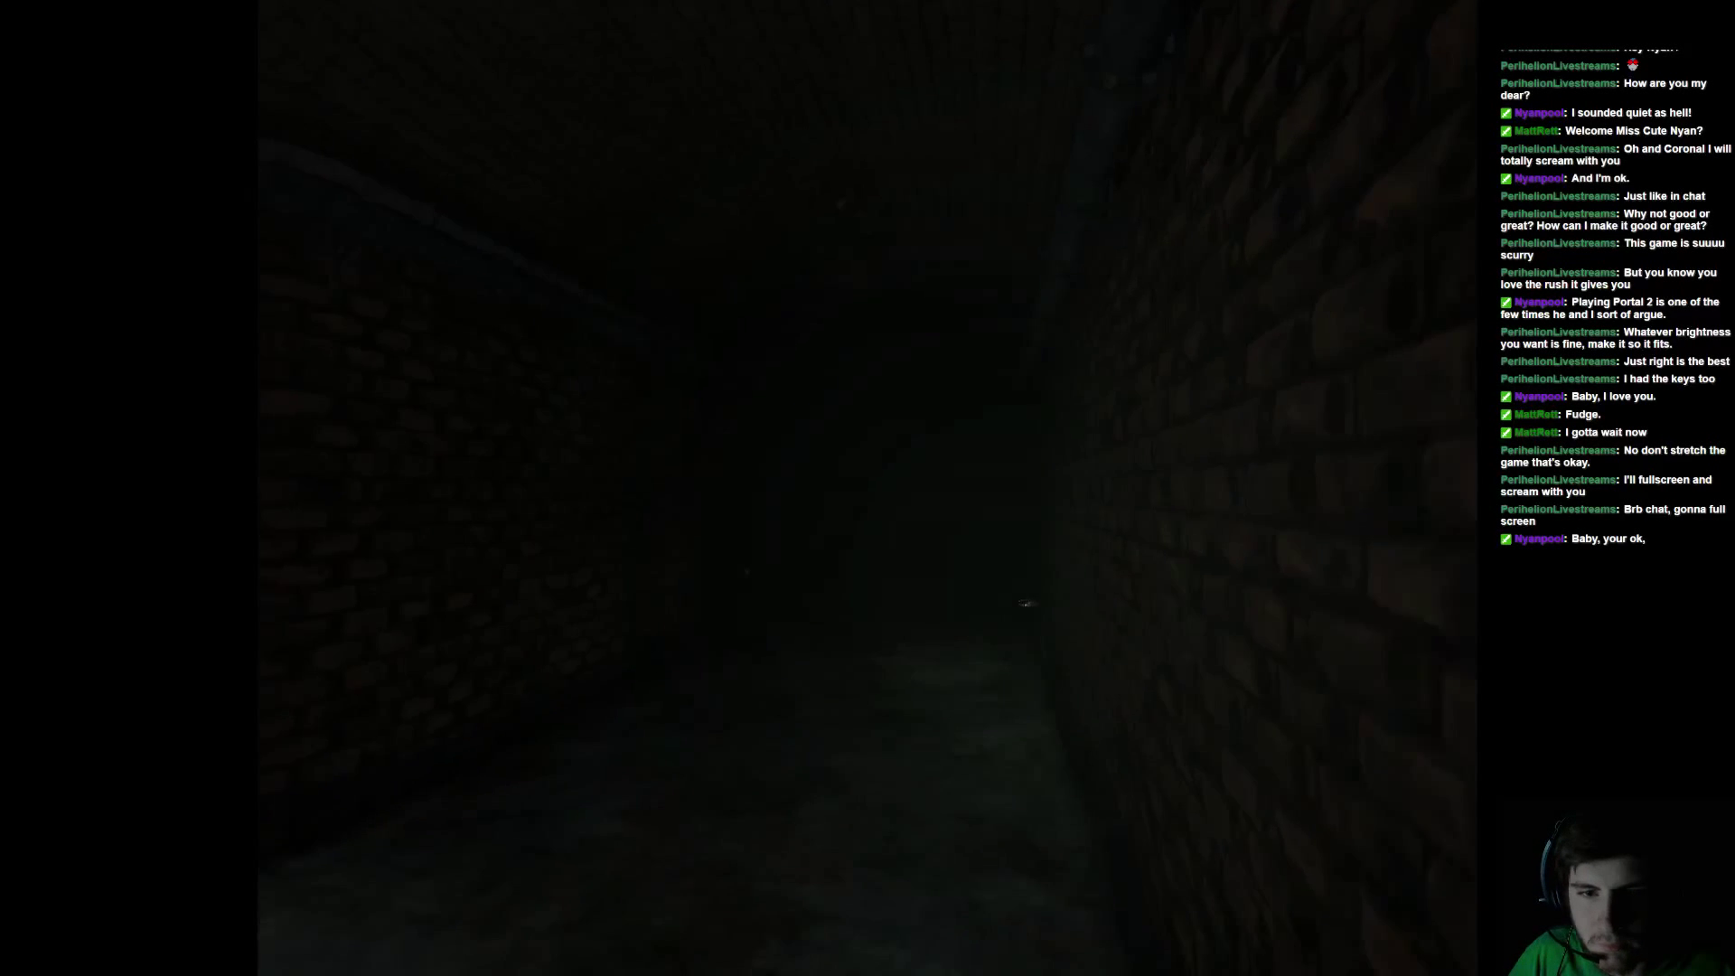
pyautogui.press('w')
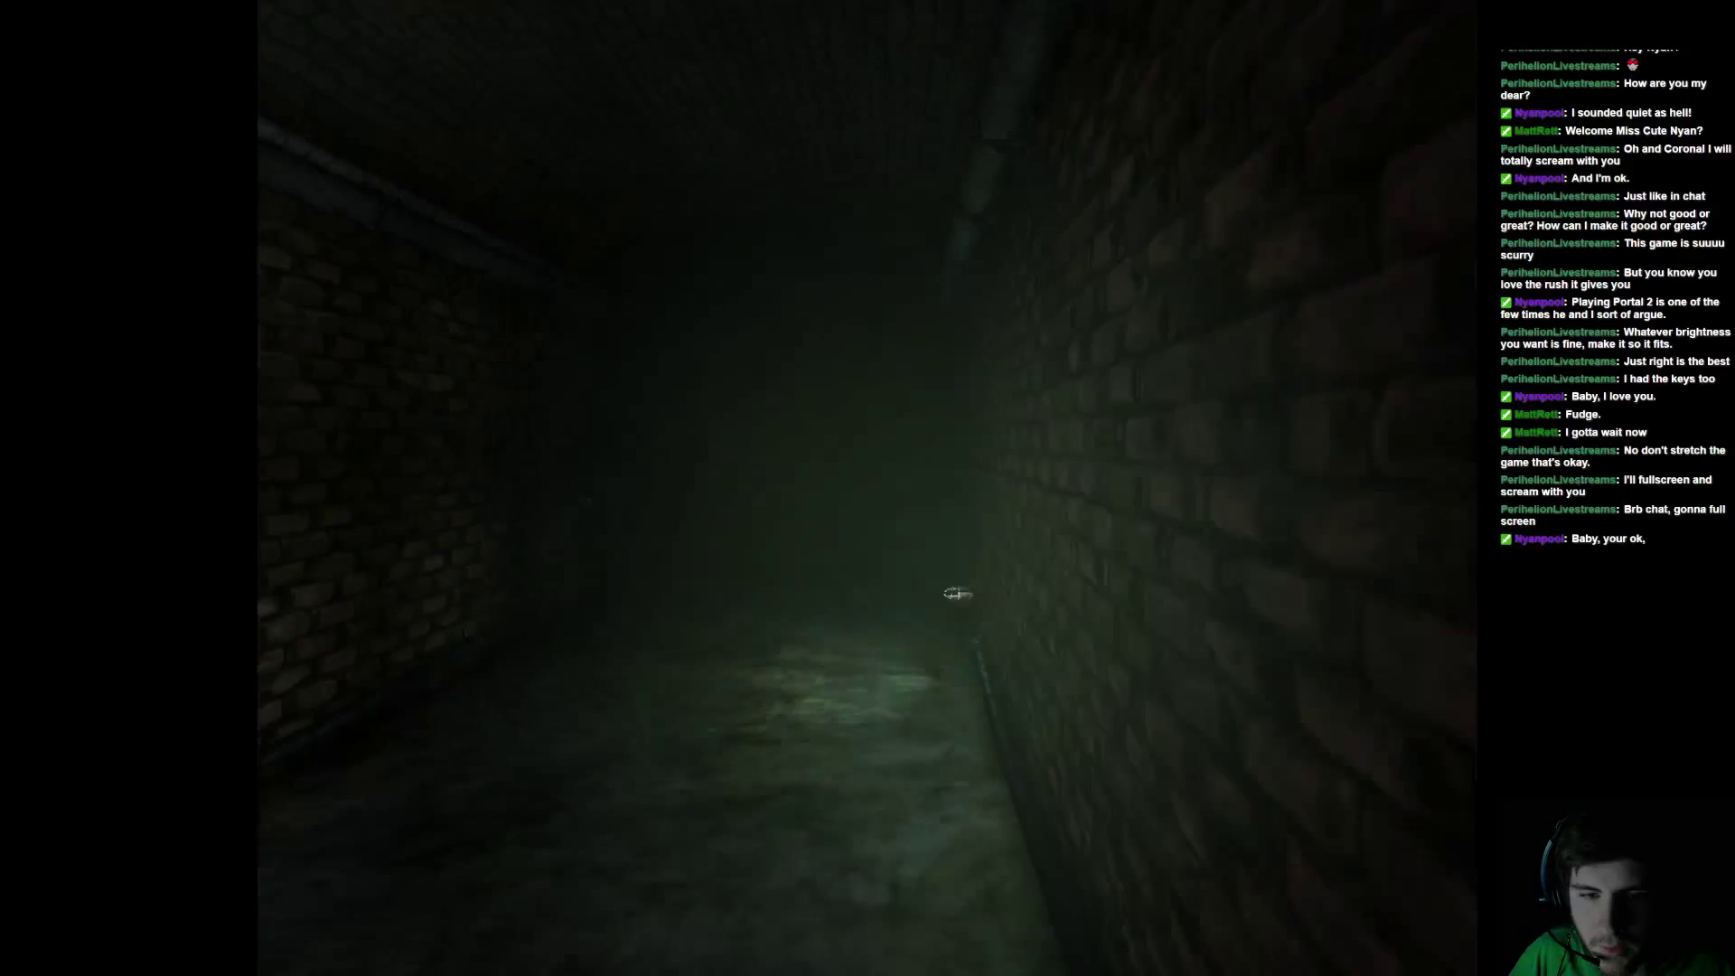
pyautogui.press('w')
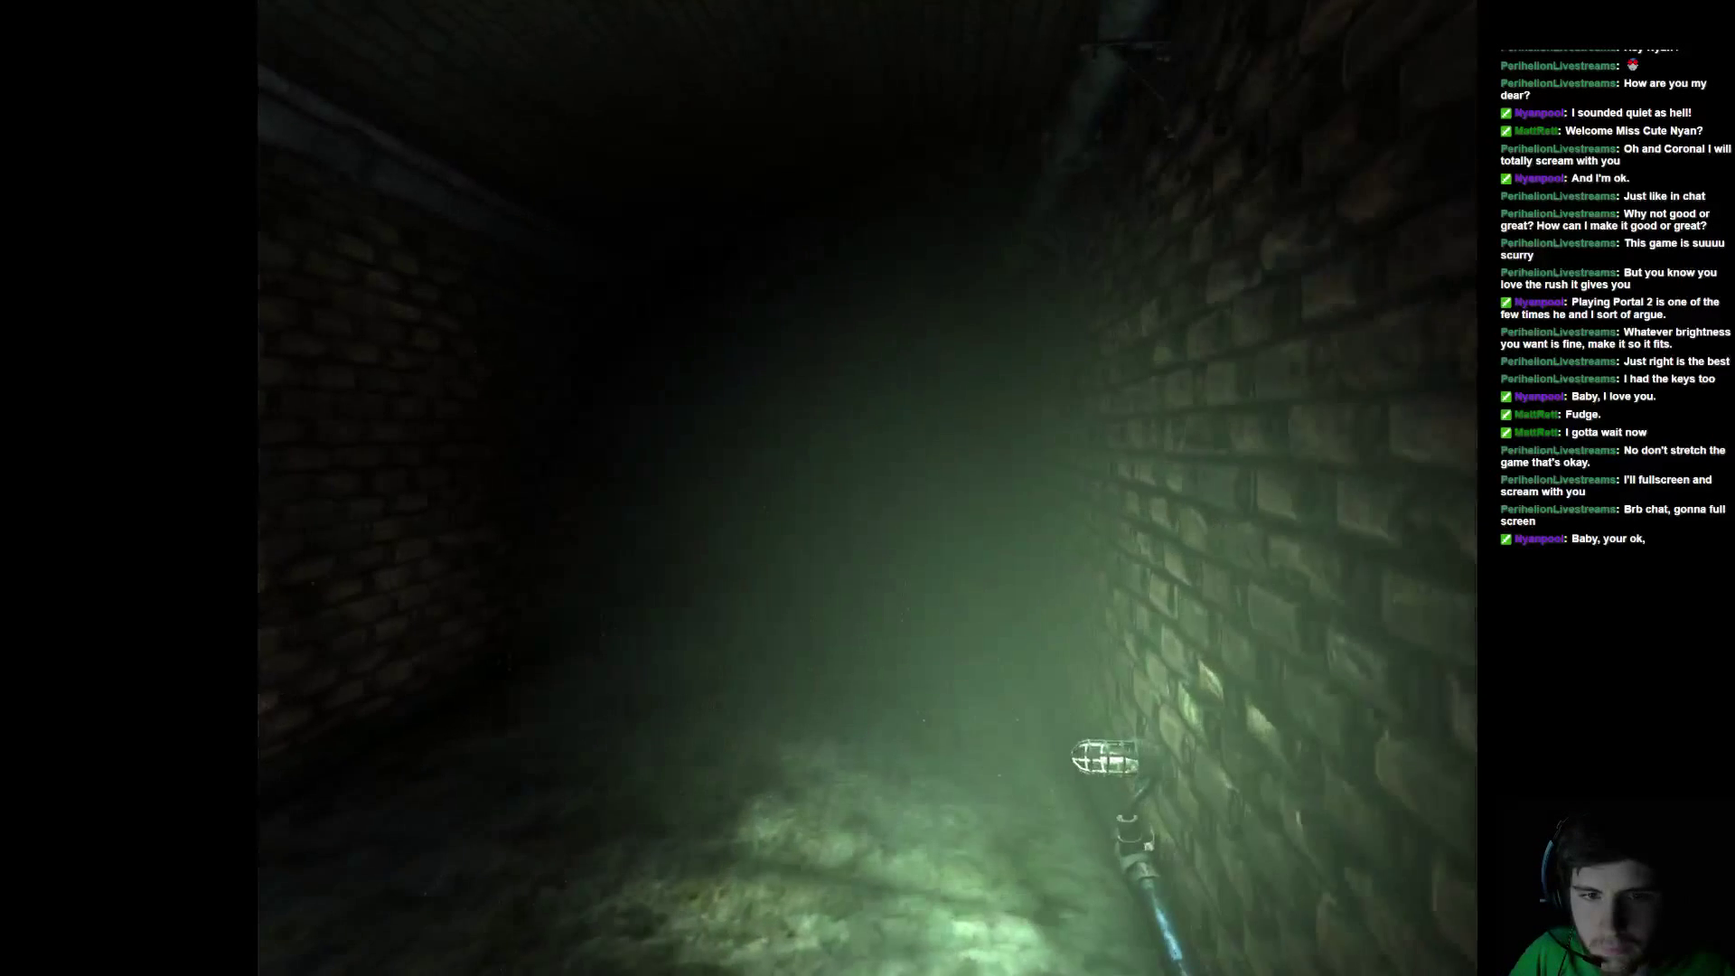
pyautogui.press('w')
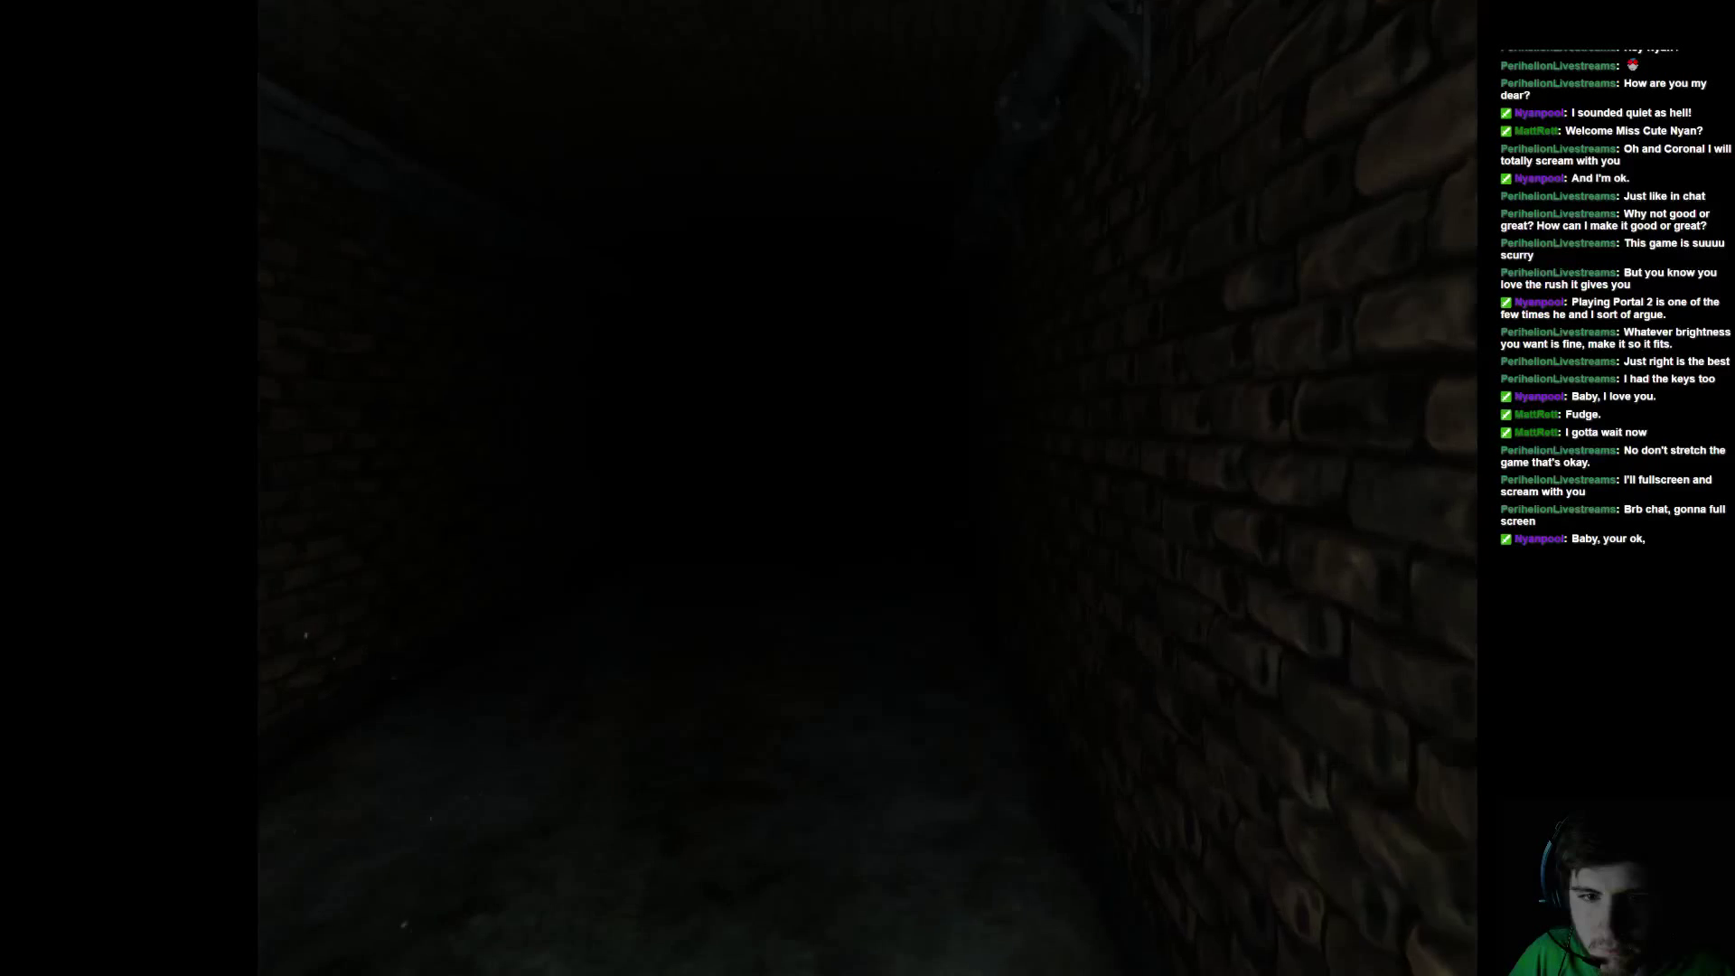
pyautogui.press('w')
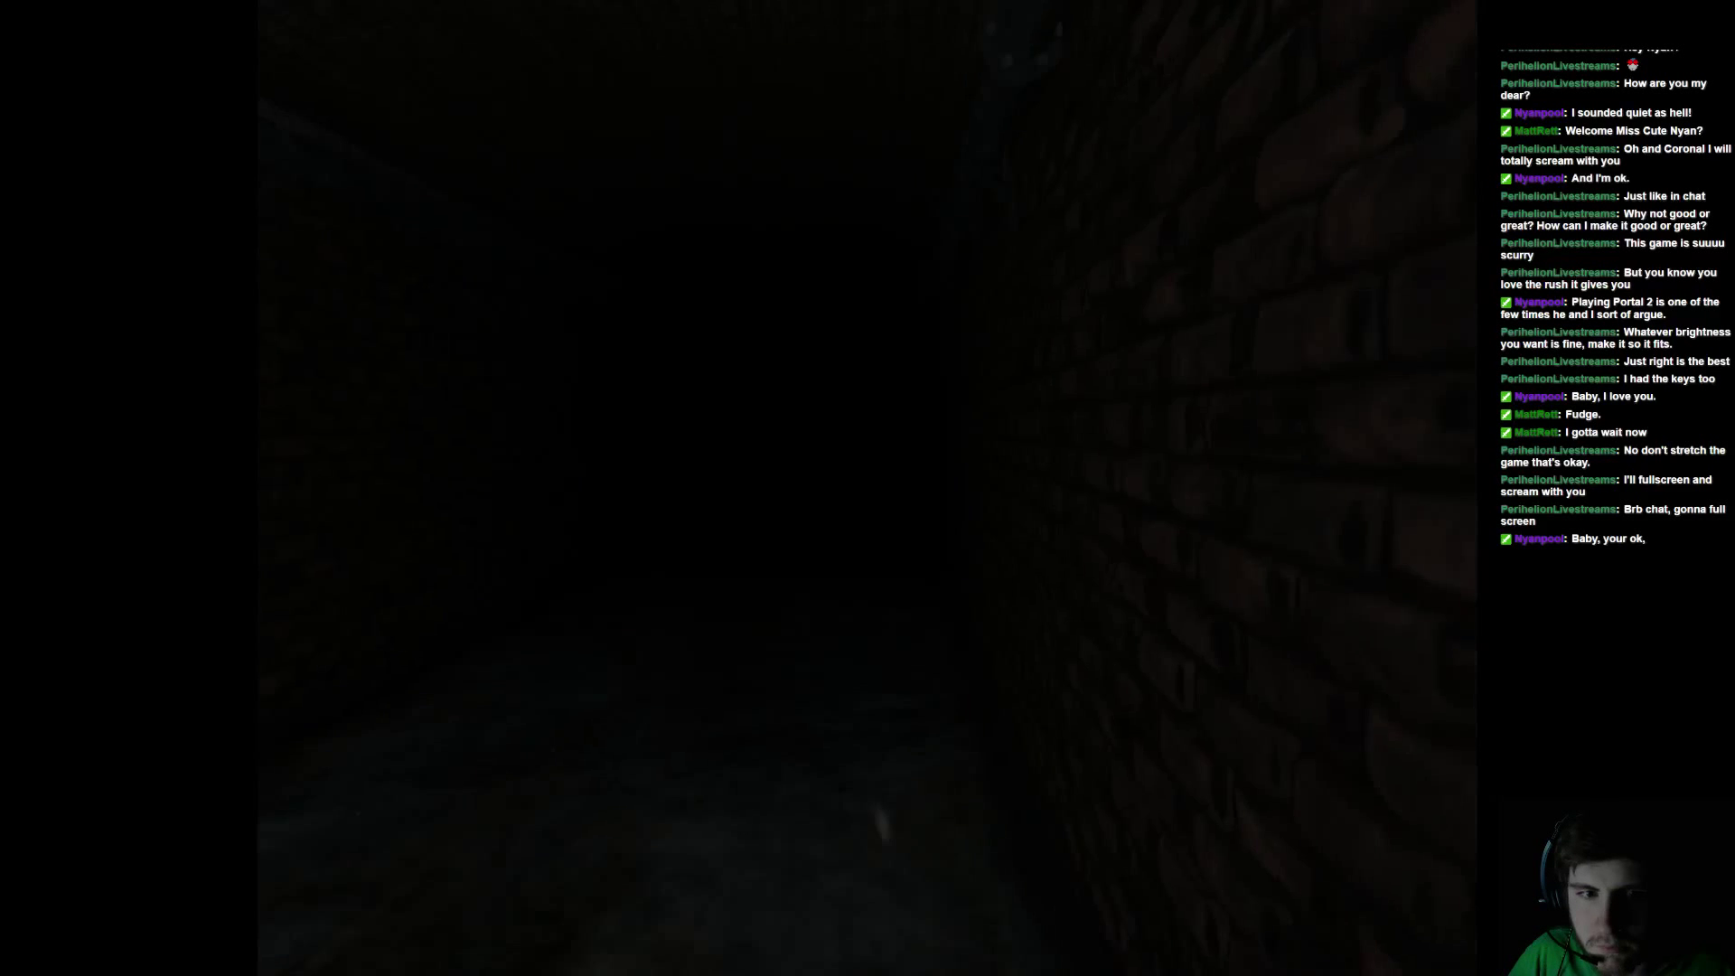
pyautogui.press('w')
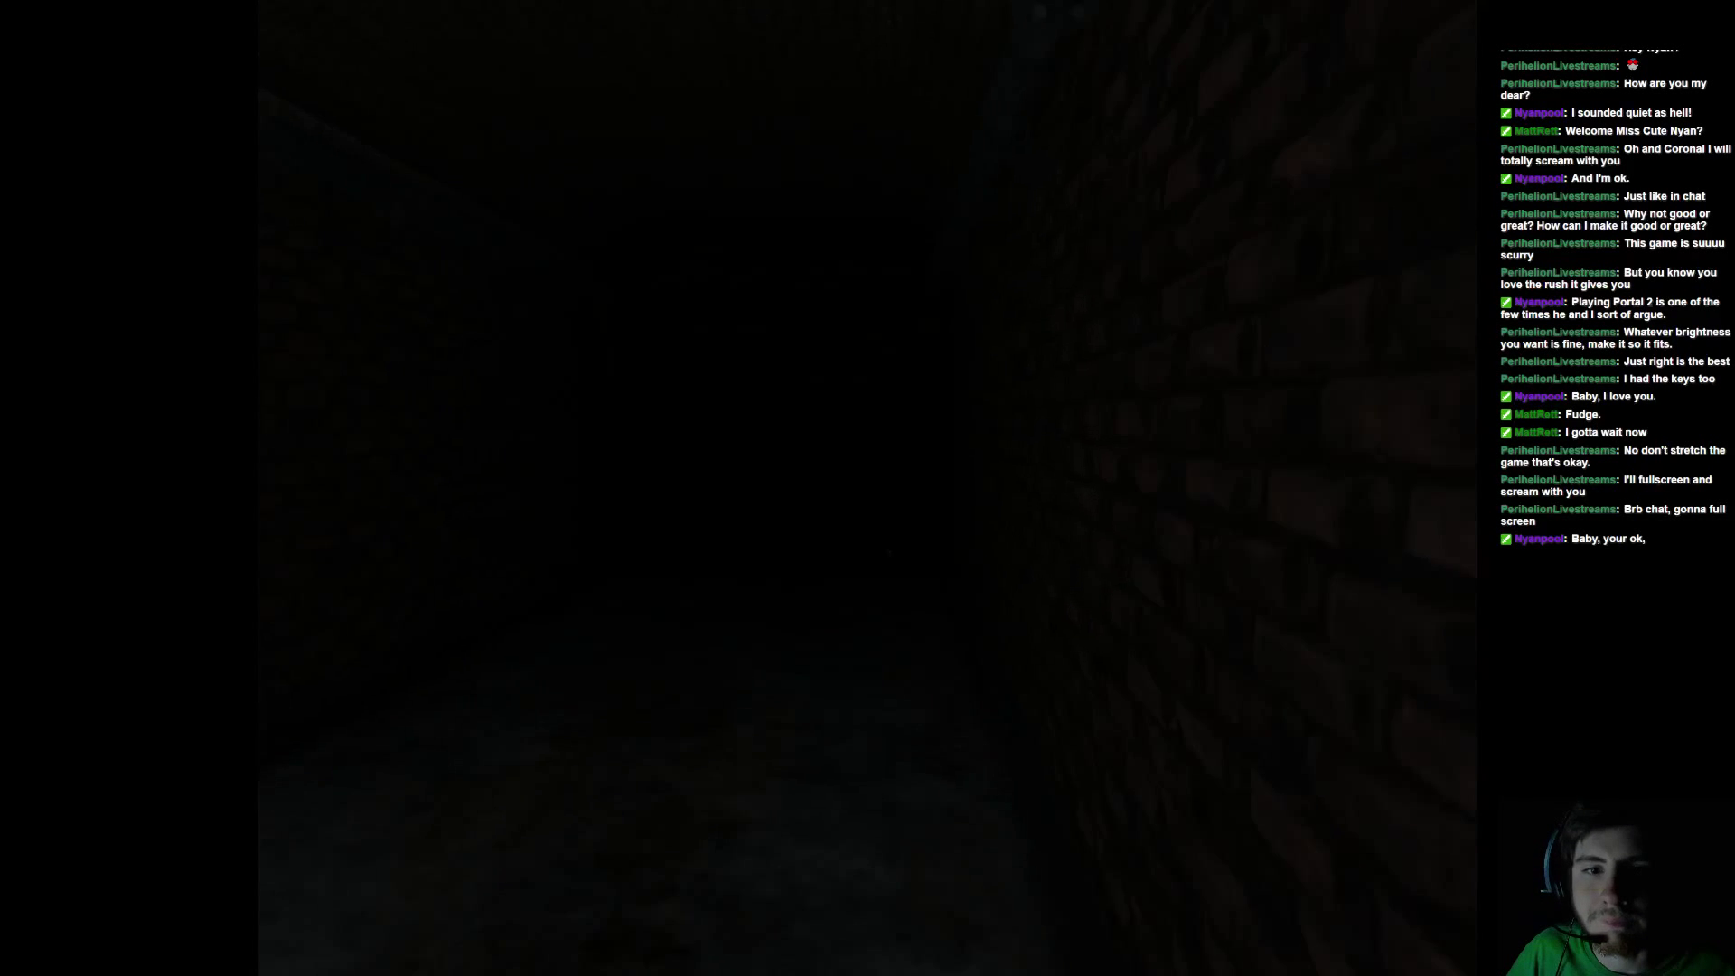
# Turn around and follow the brick wall past two more wall lamps
pyautogui.press('w')
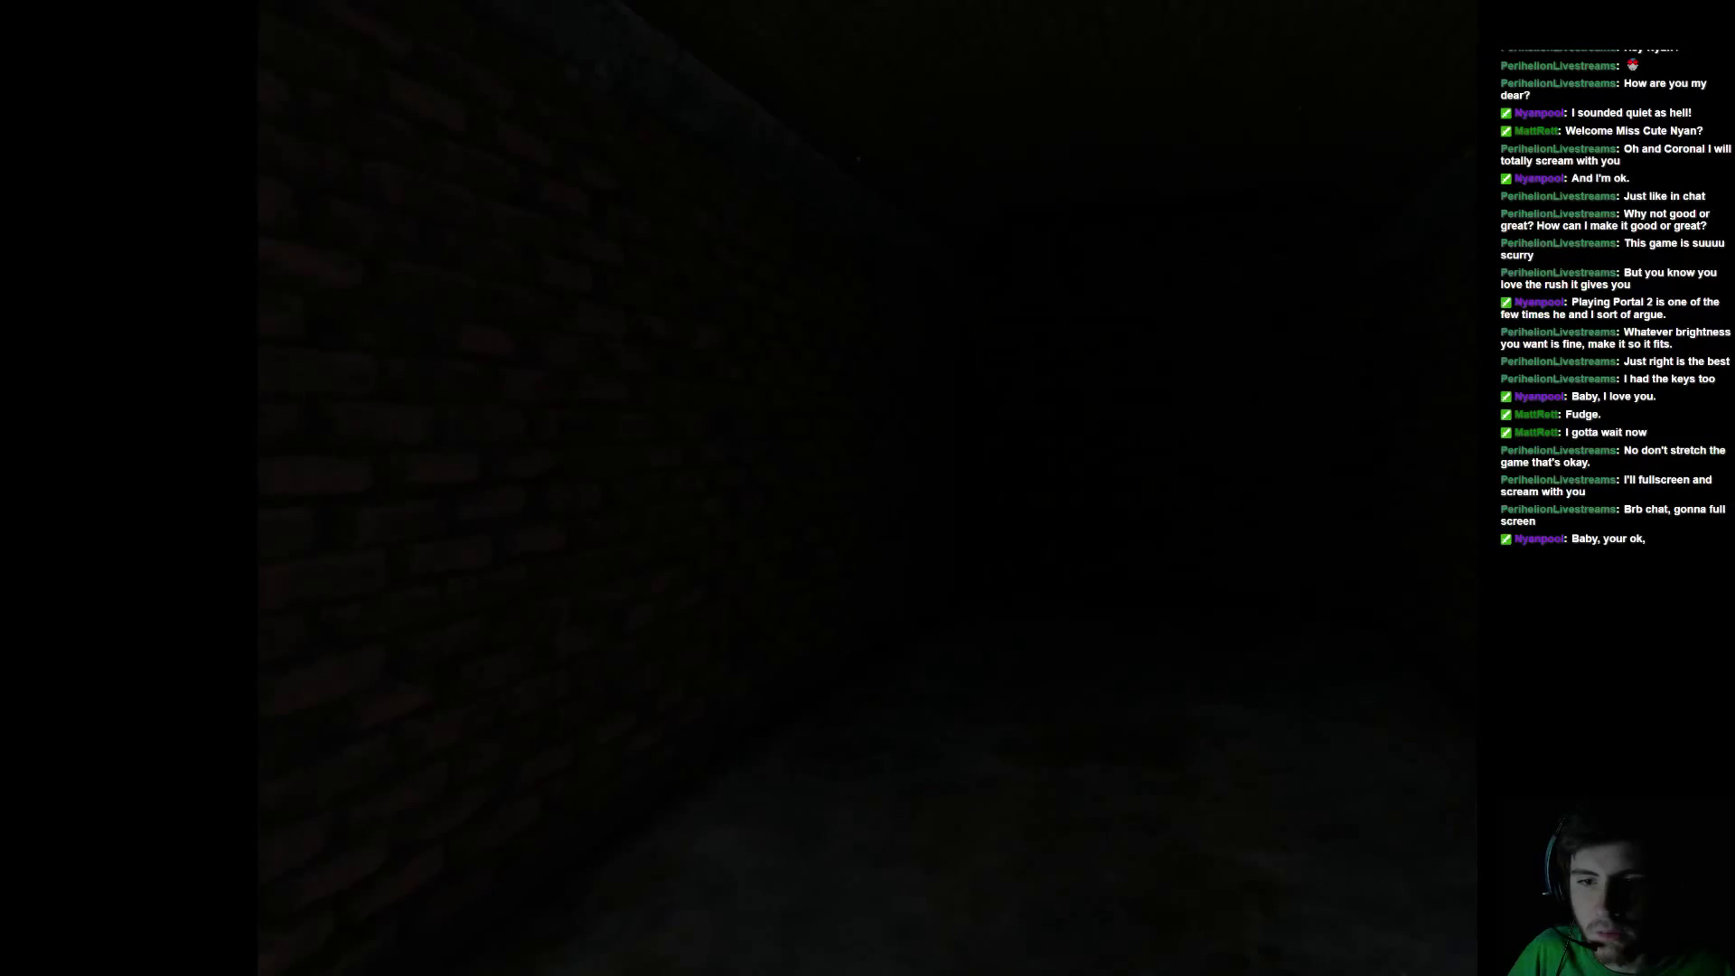
pyautogui.press('w')
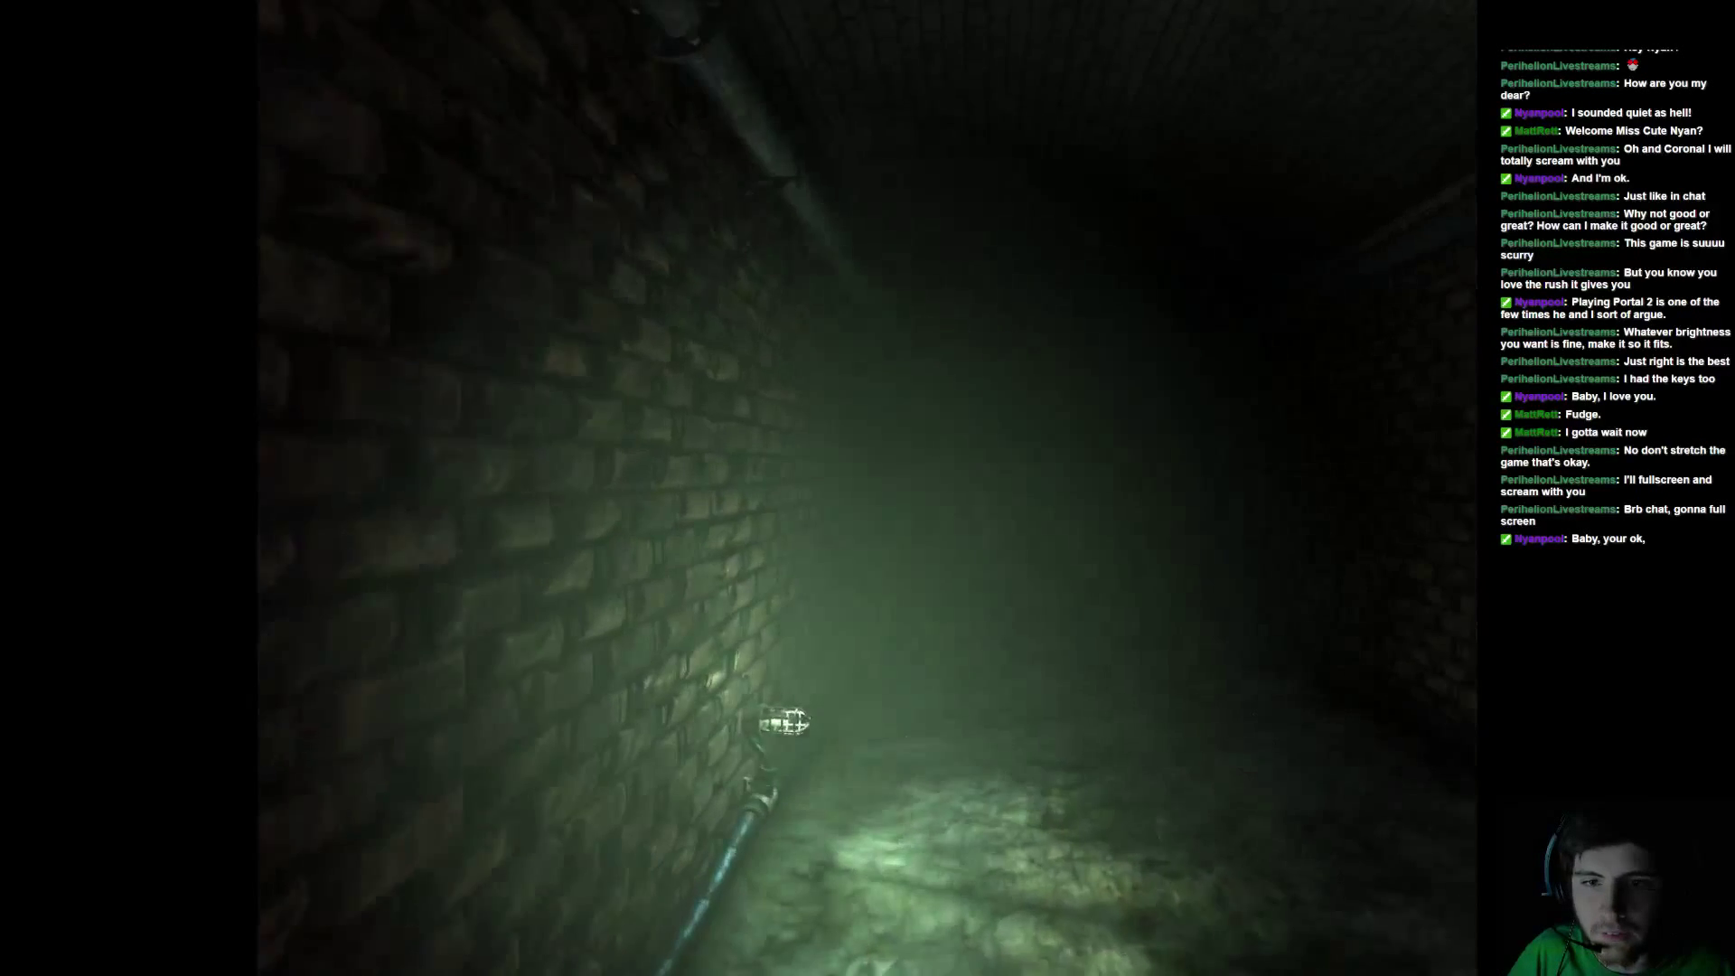
pyautogui.press('w')
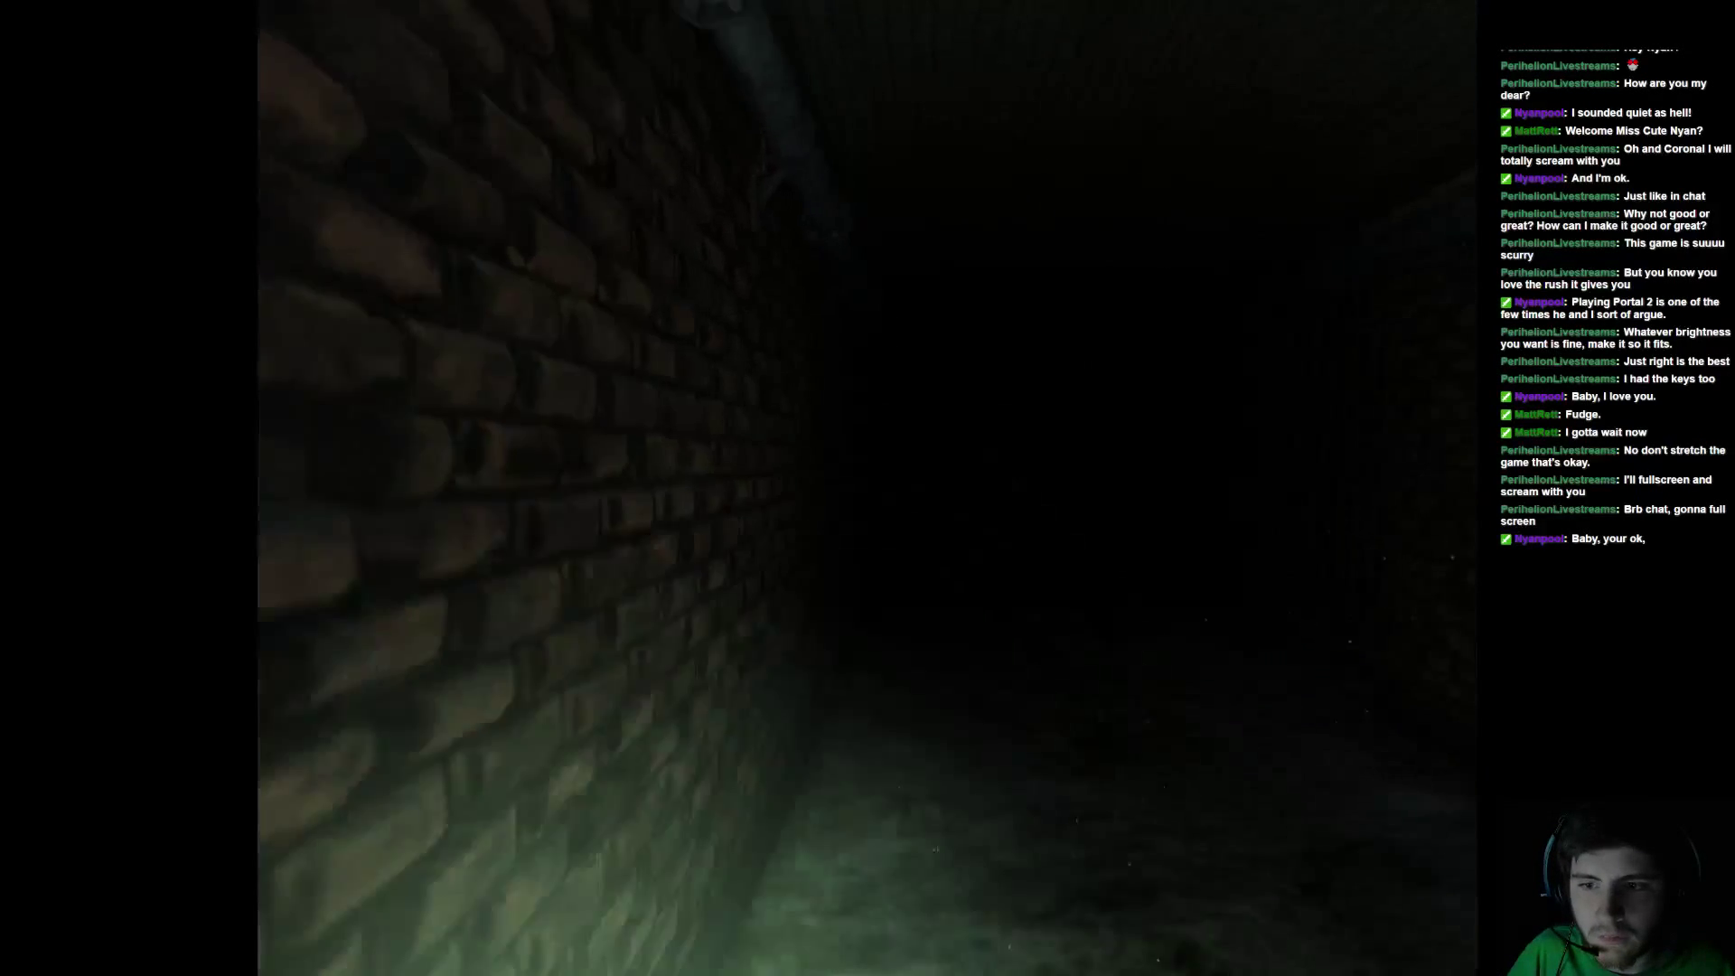
pyautogui.press('w')
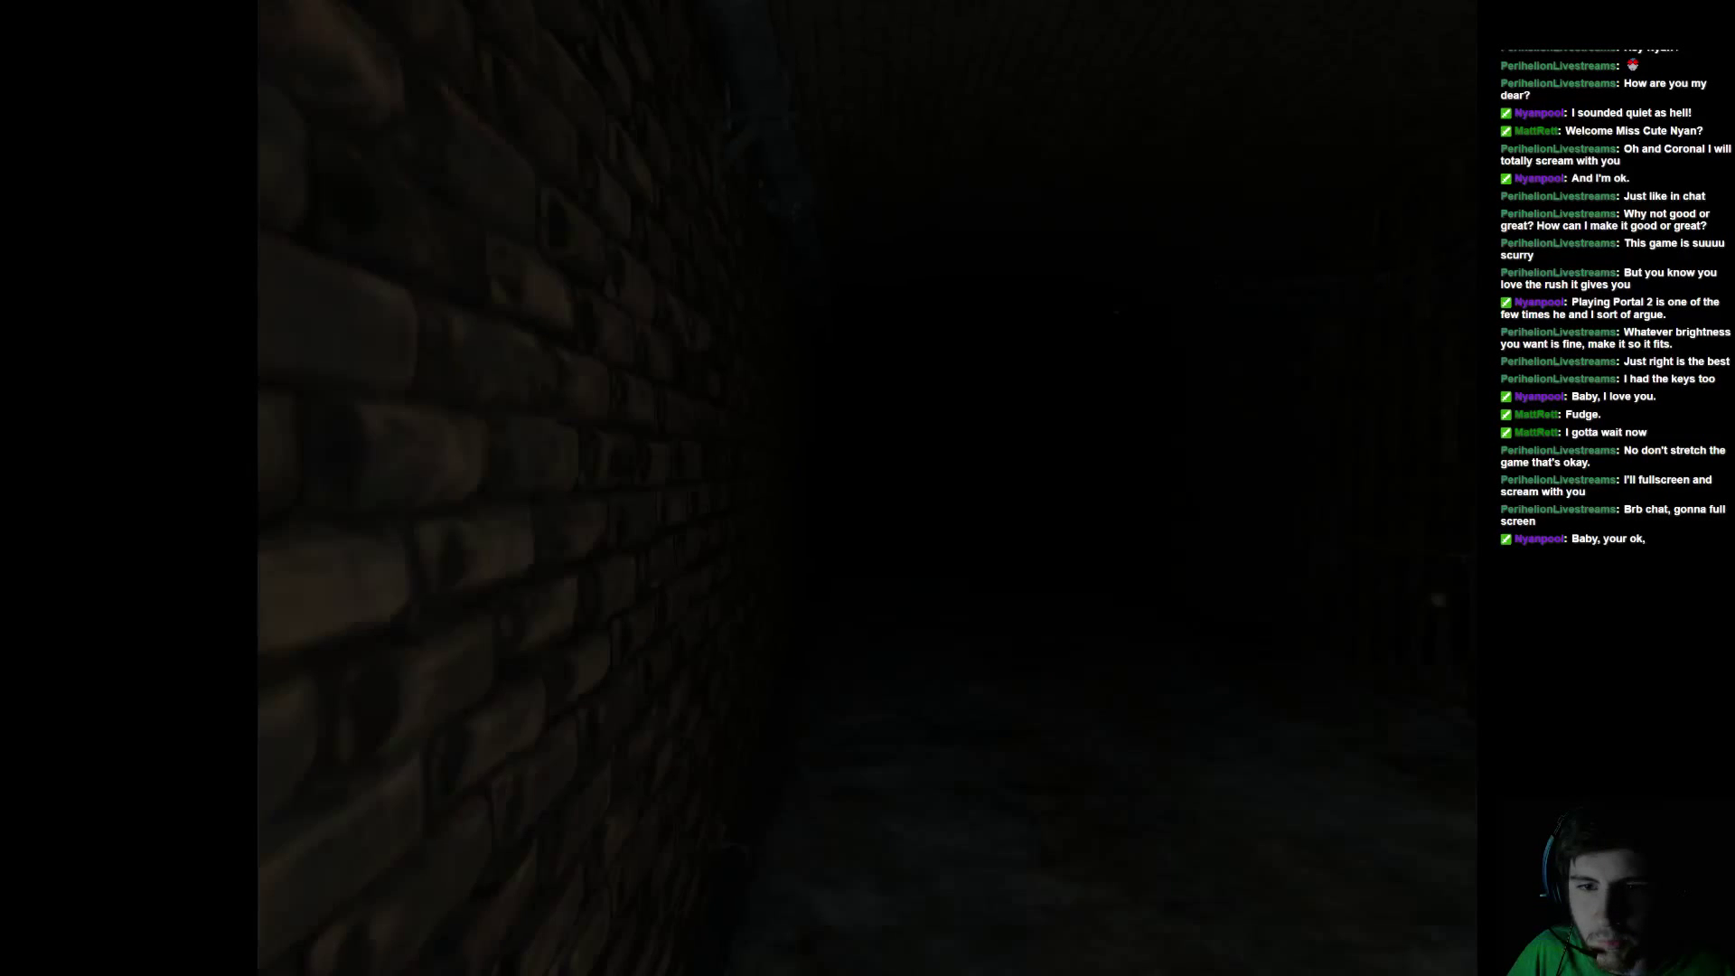
pyautogui.press('w')
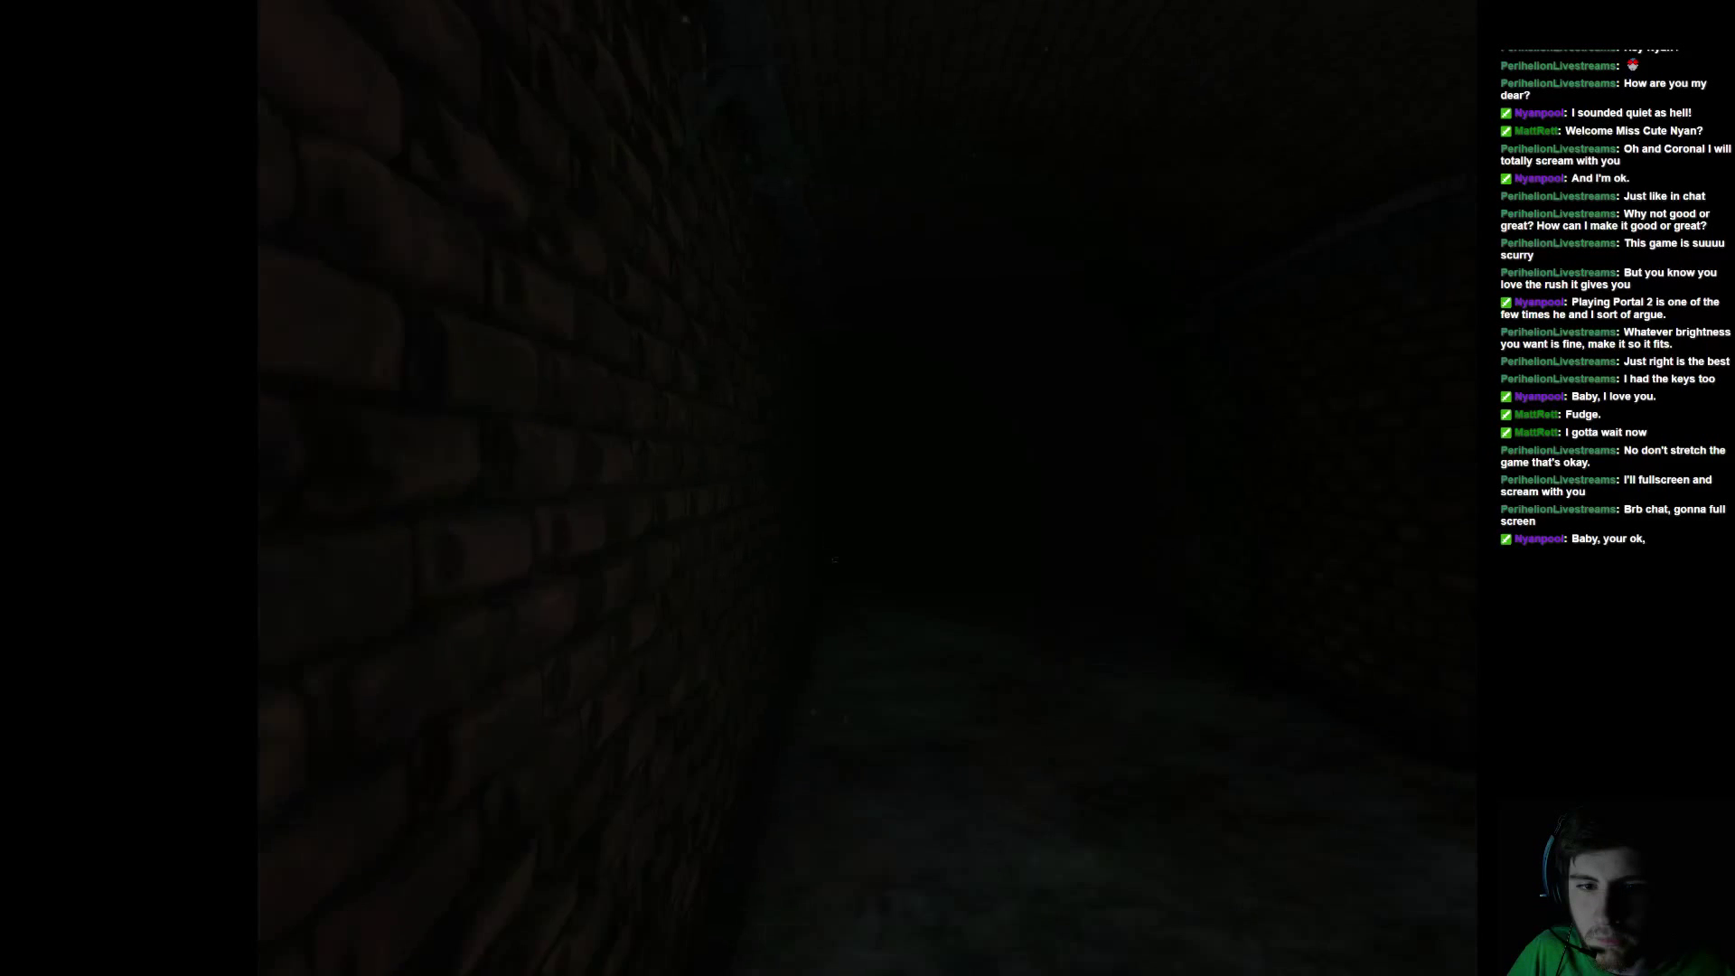
pyautogui.press('w')
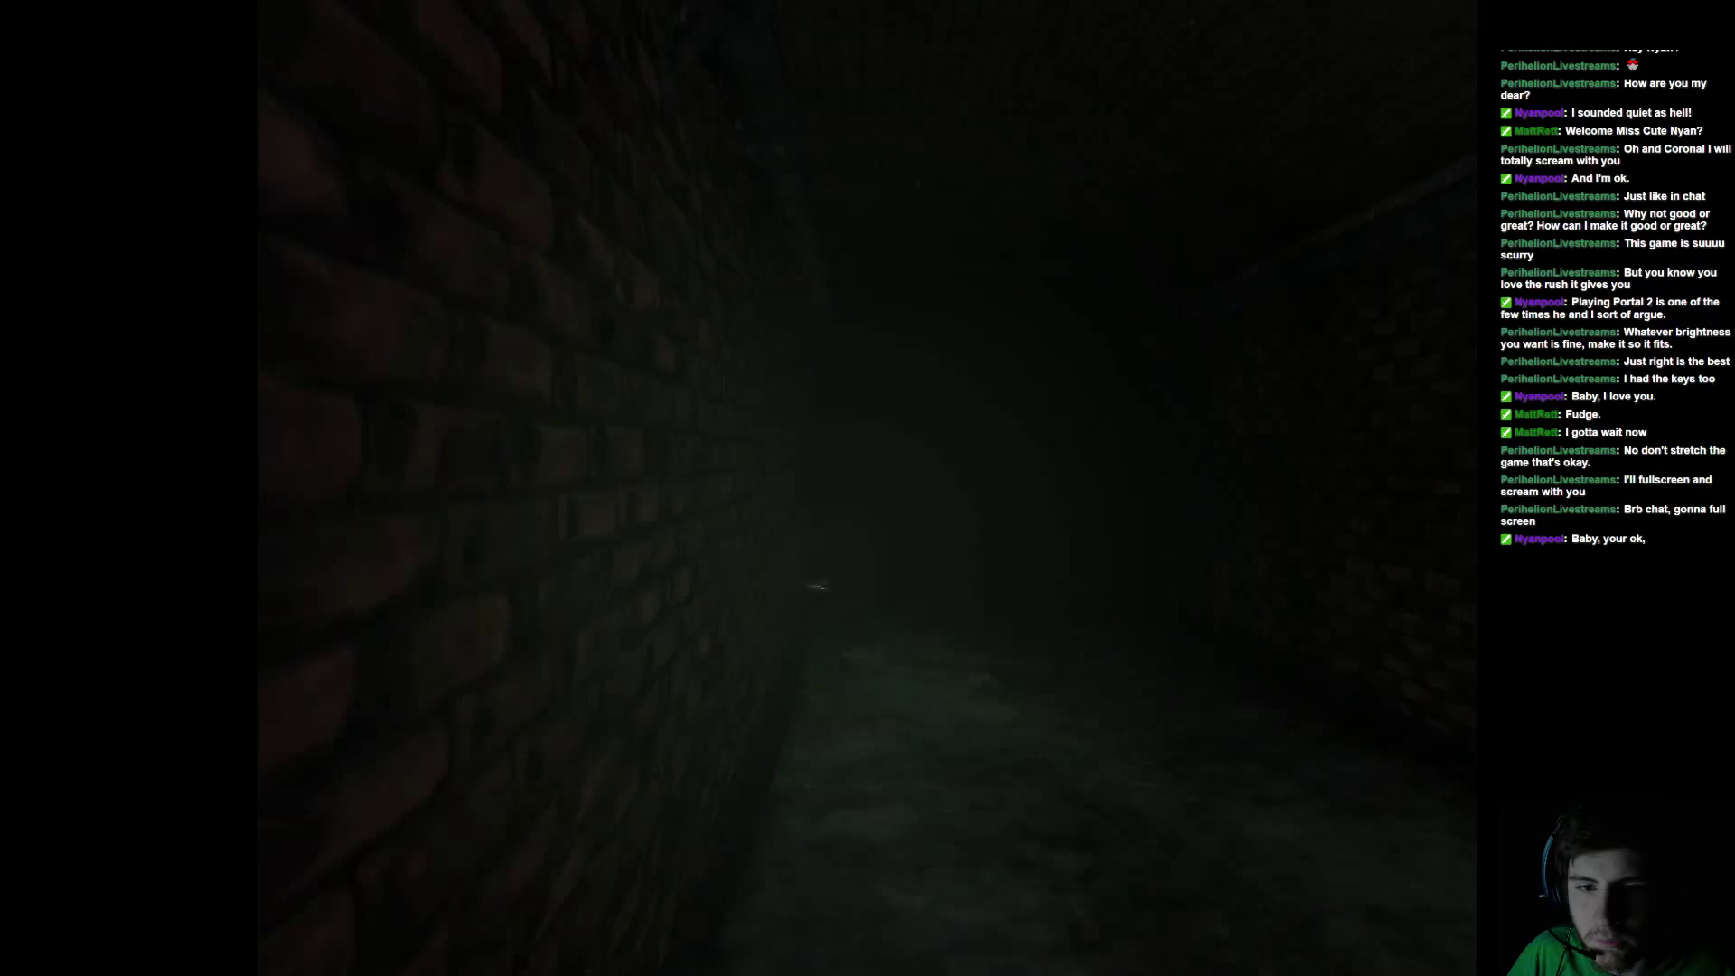
pyautogui.press('w')
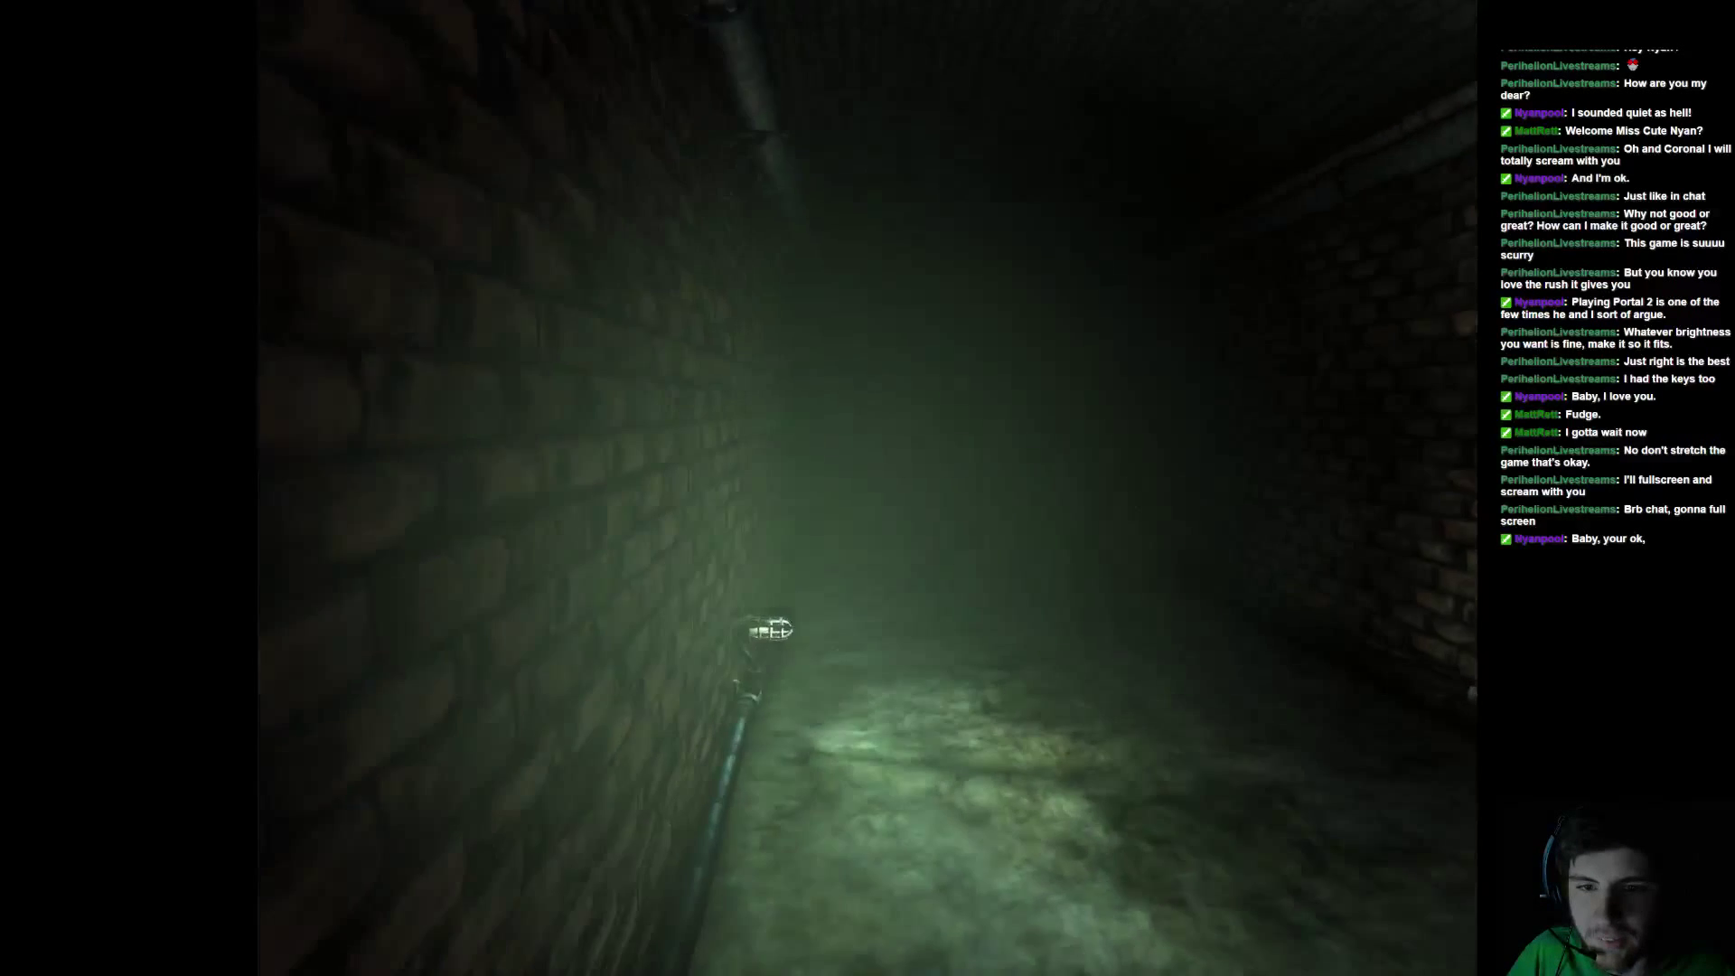
pyautogui.press('w')
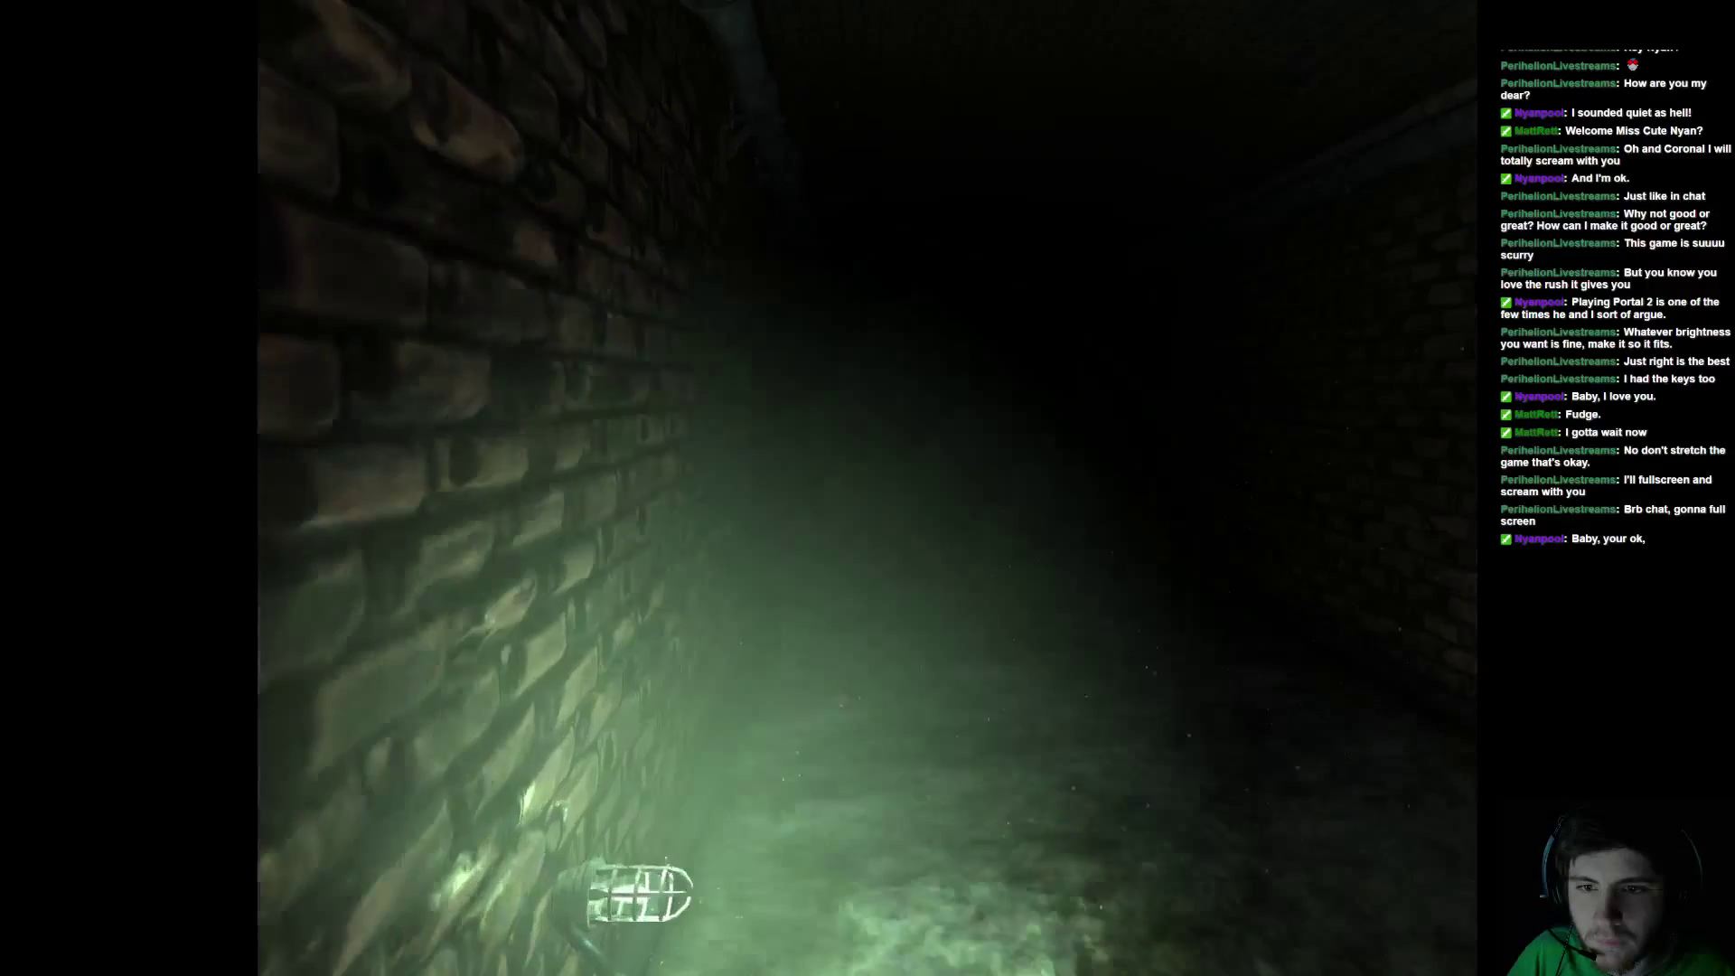
pyautogui.press('w')
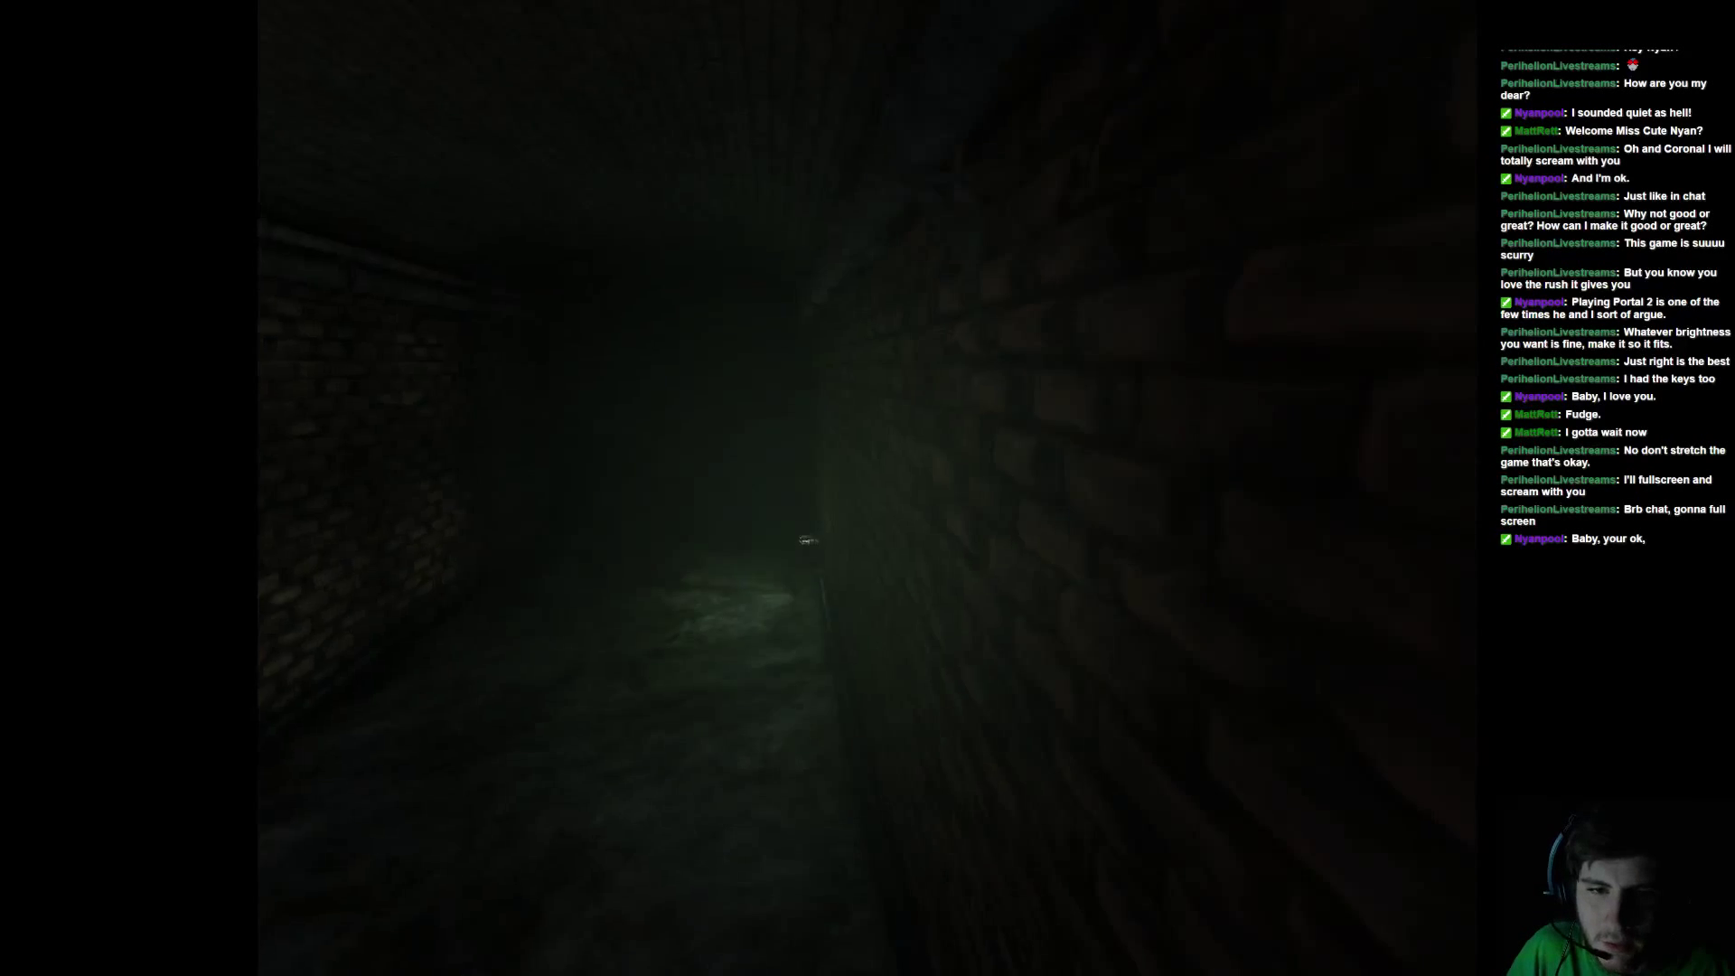
# Pick up and read the note about forgotten gate keys, then put it away
pyautogui.press('e')
pyautogui.press('w')
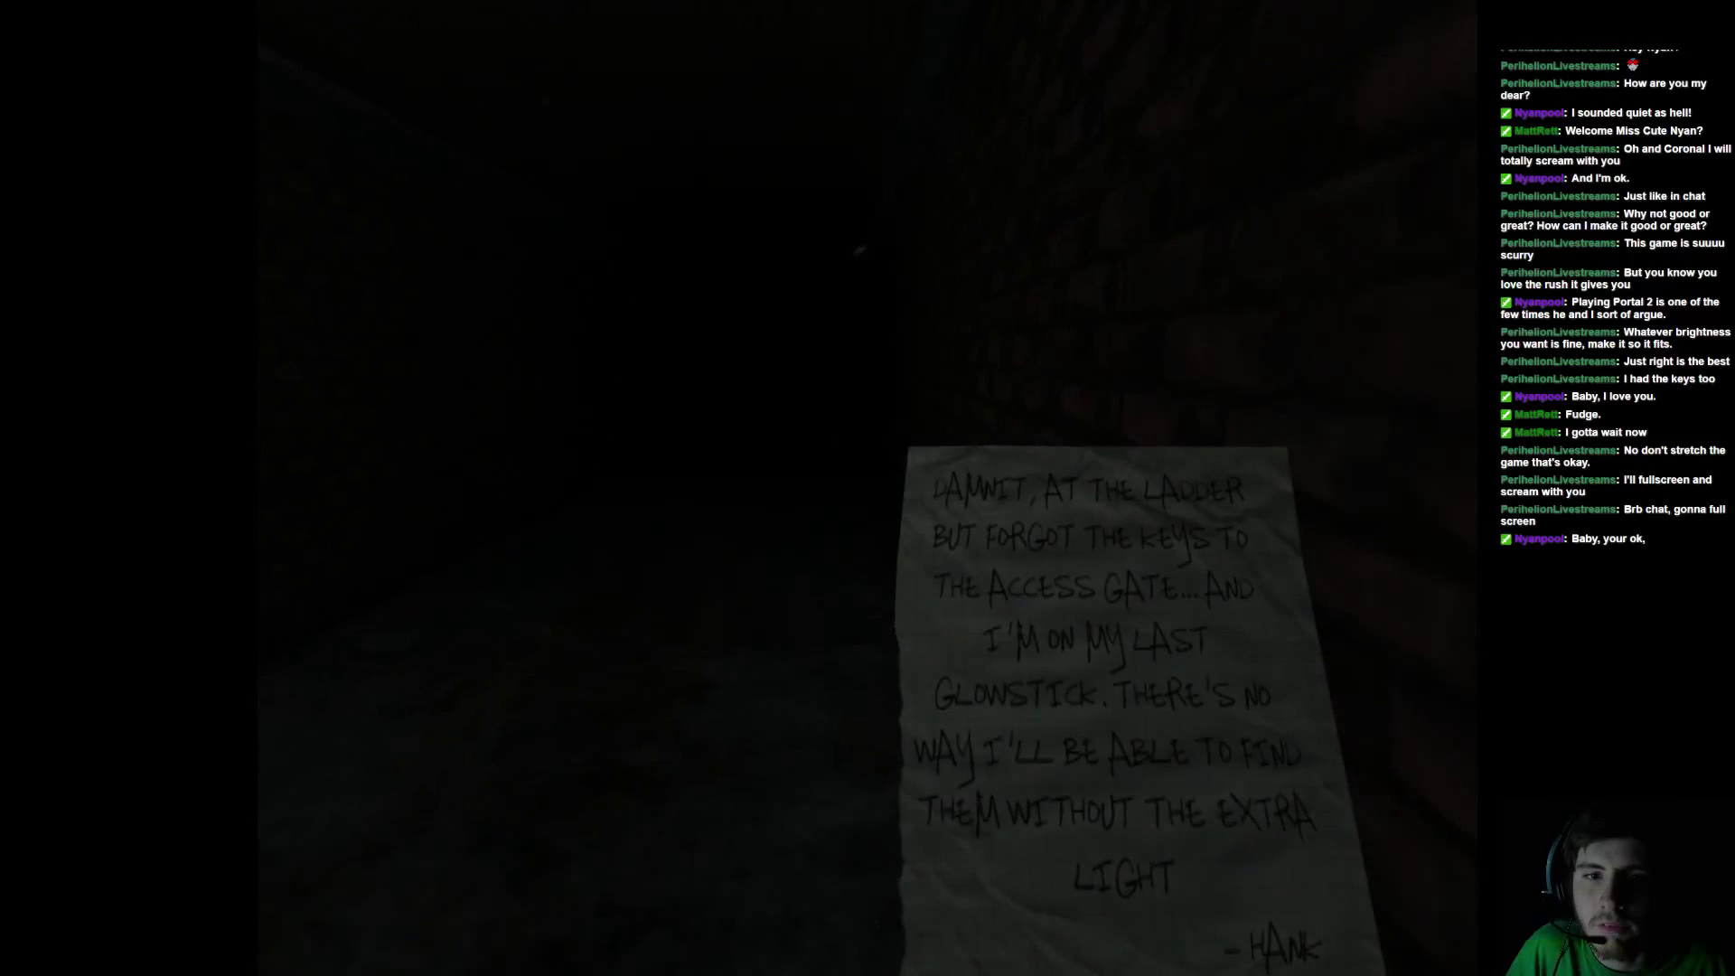
pyautogui.press('Escape')
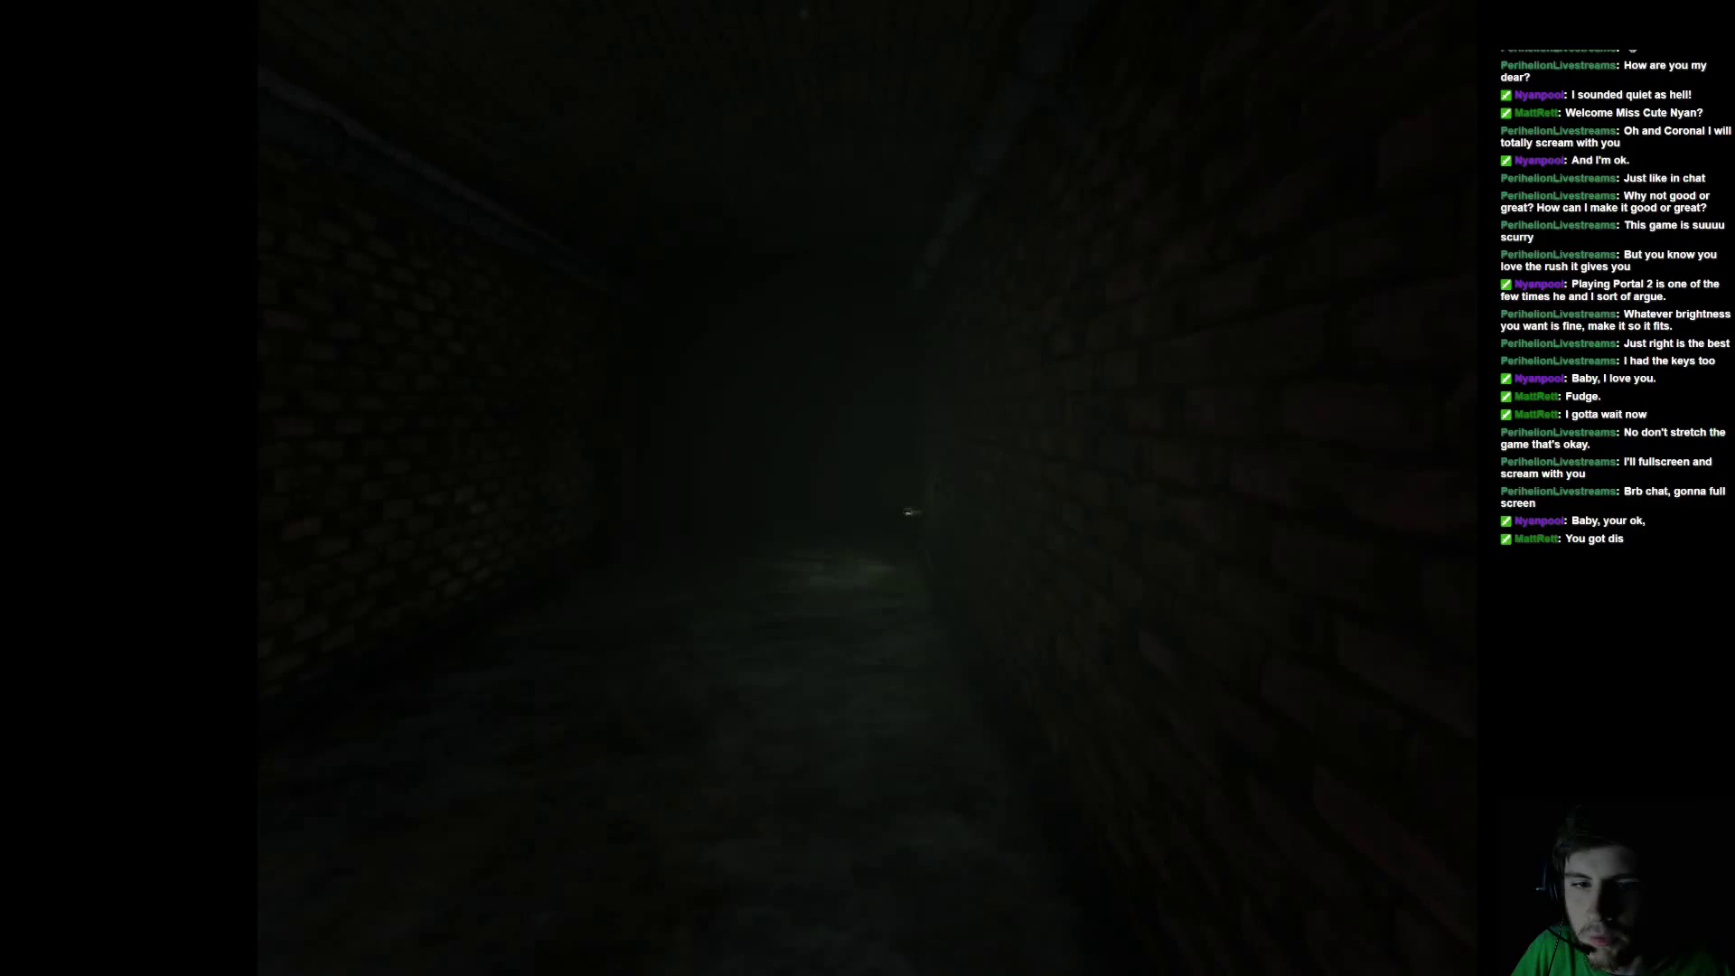
# Walk past the first wall lamp through the dark and on past the next lamp
pyautogui.press('w')
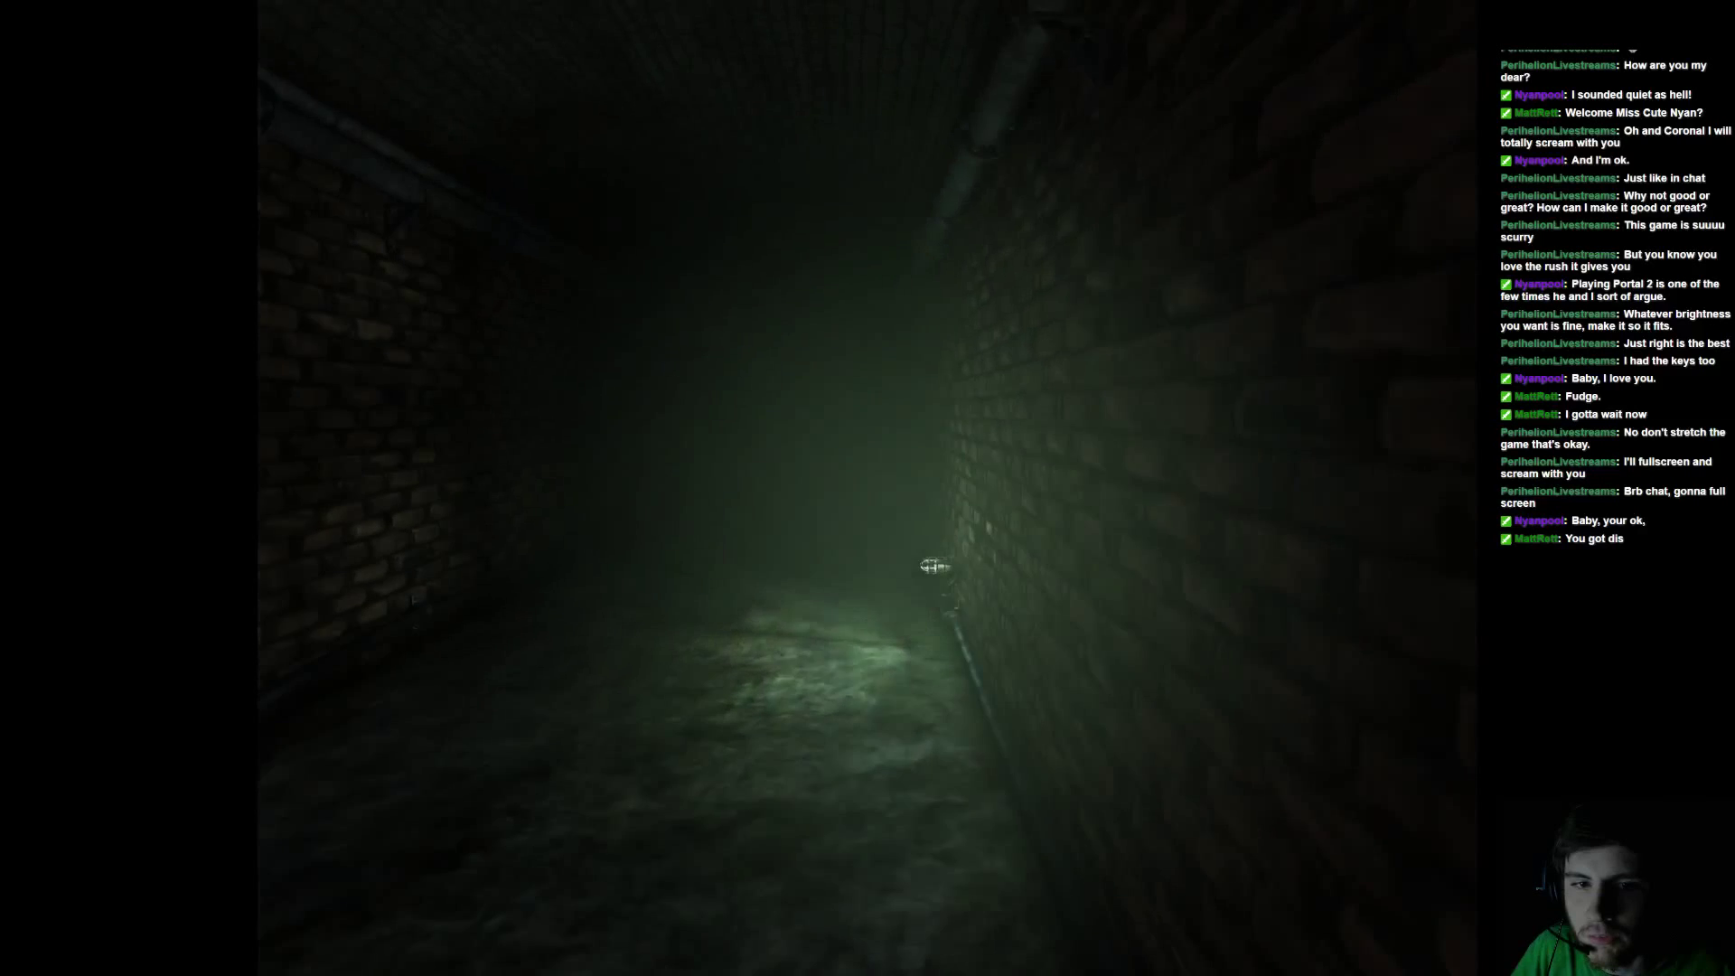
pyautogui.press('w')
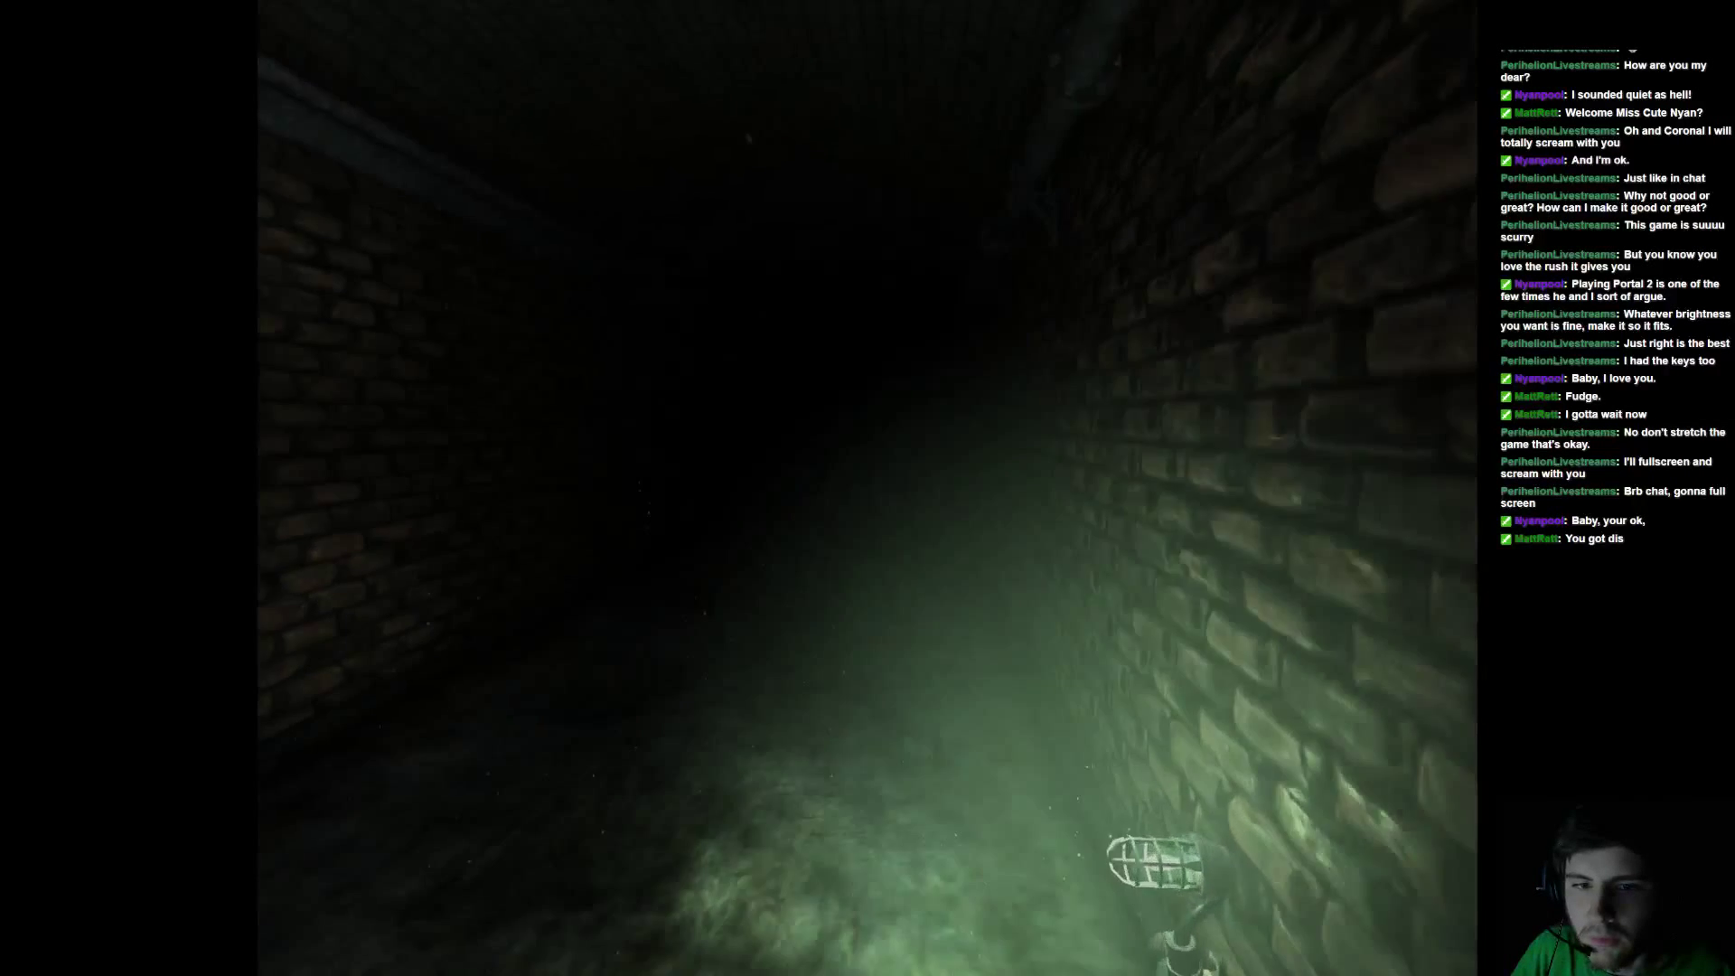
pyautogui.press('w')
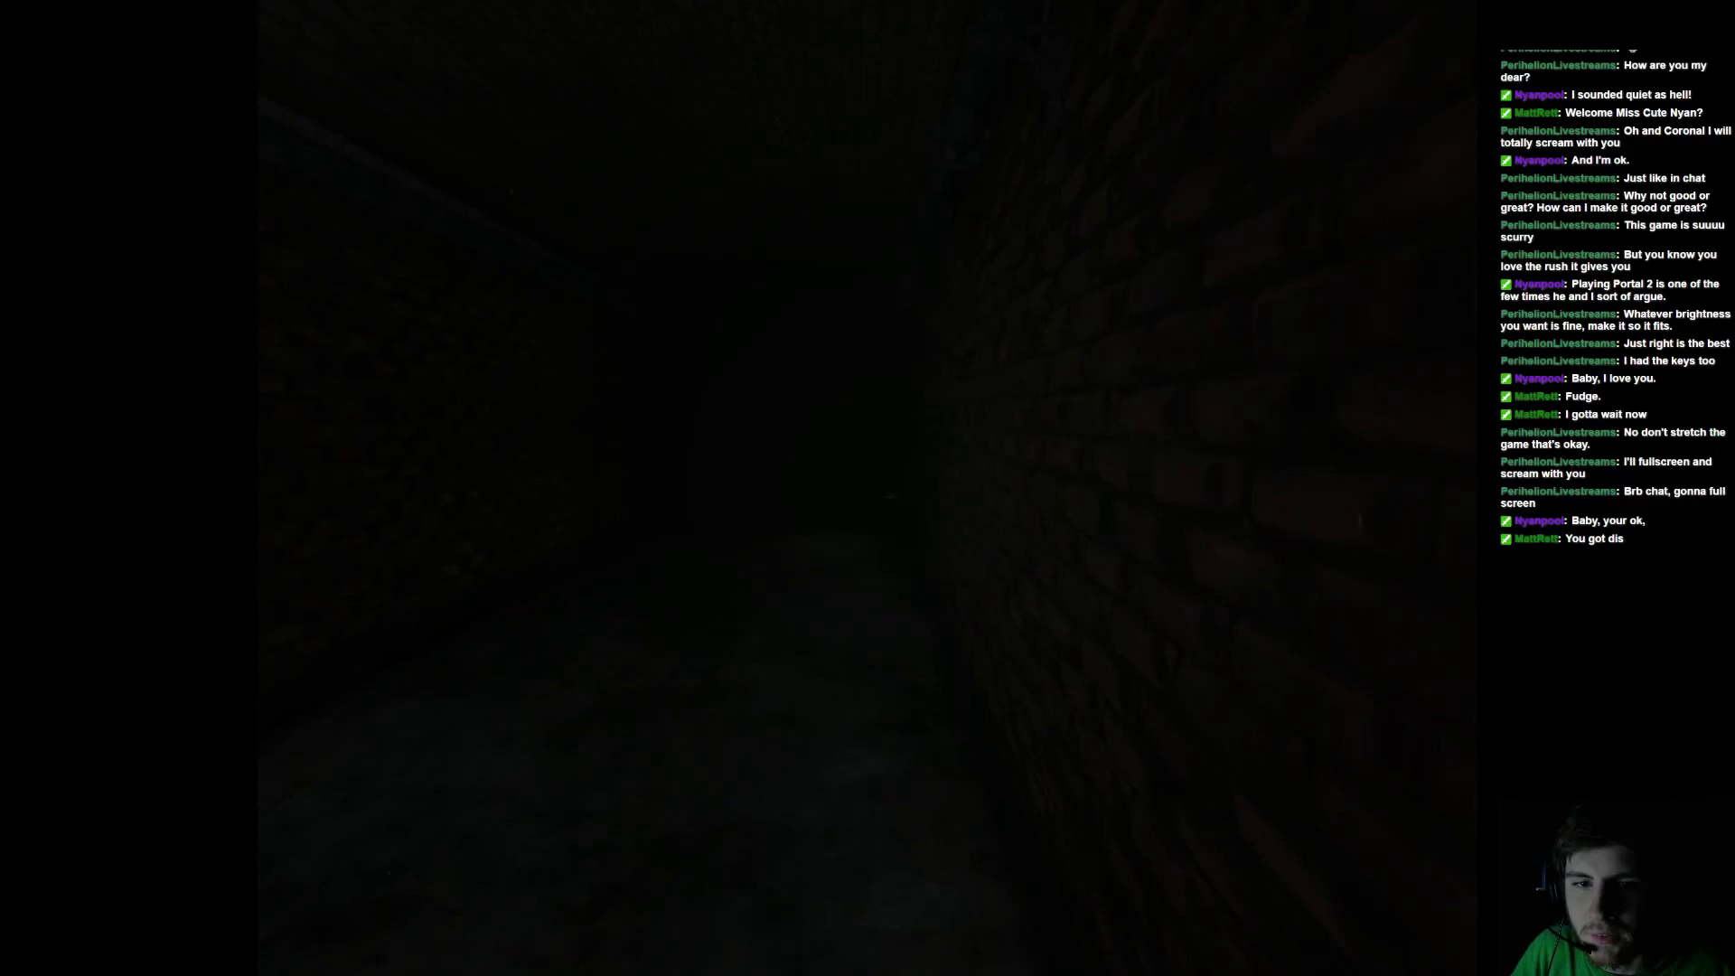
pyautogui.press('w')
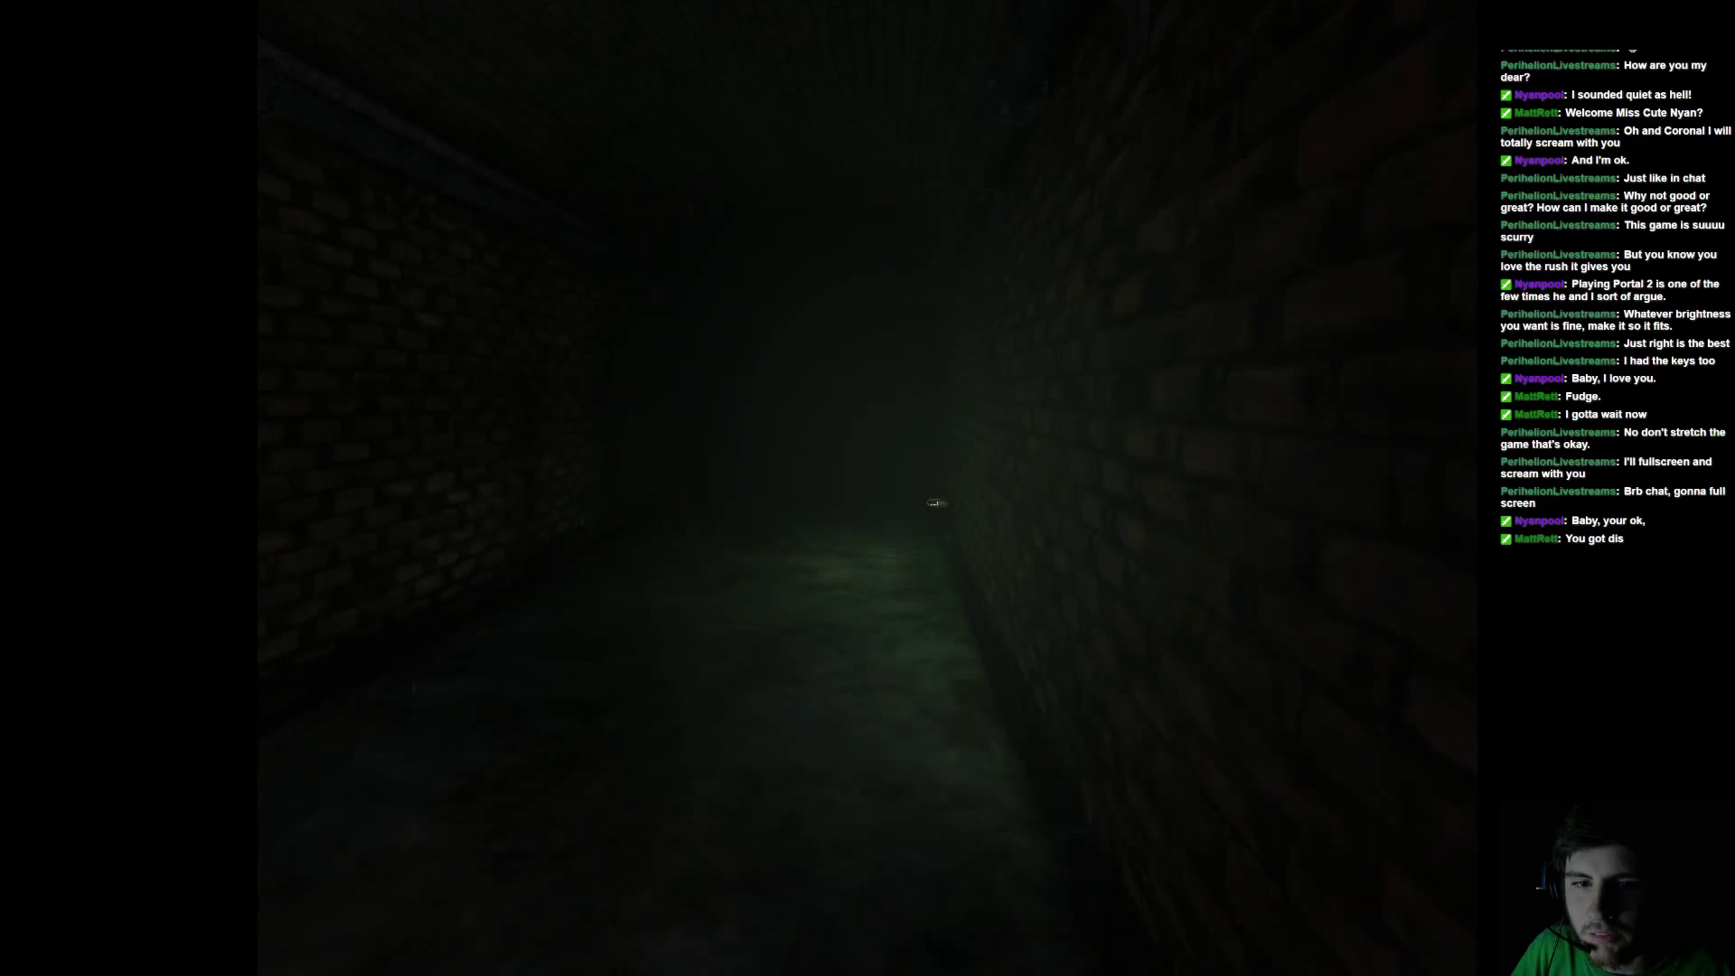
pyautogui.press('w')
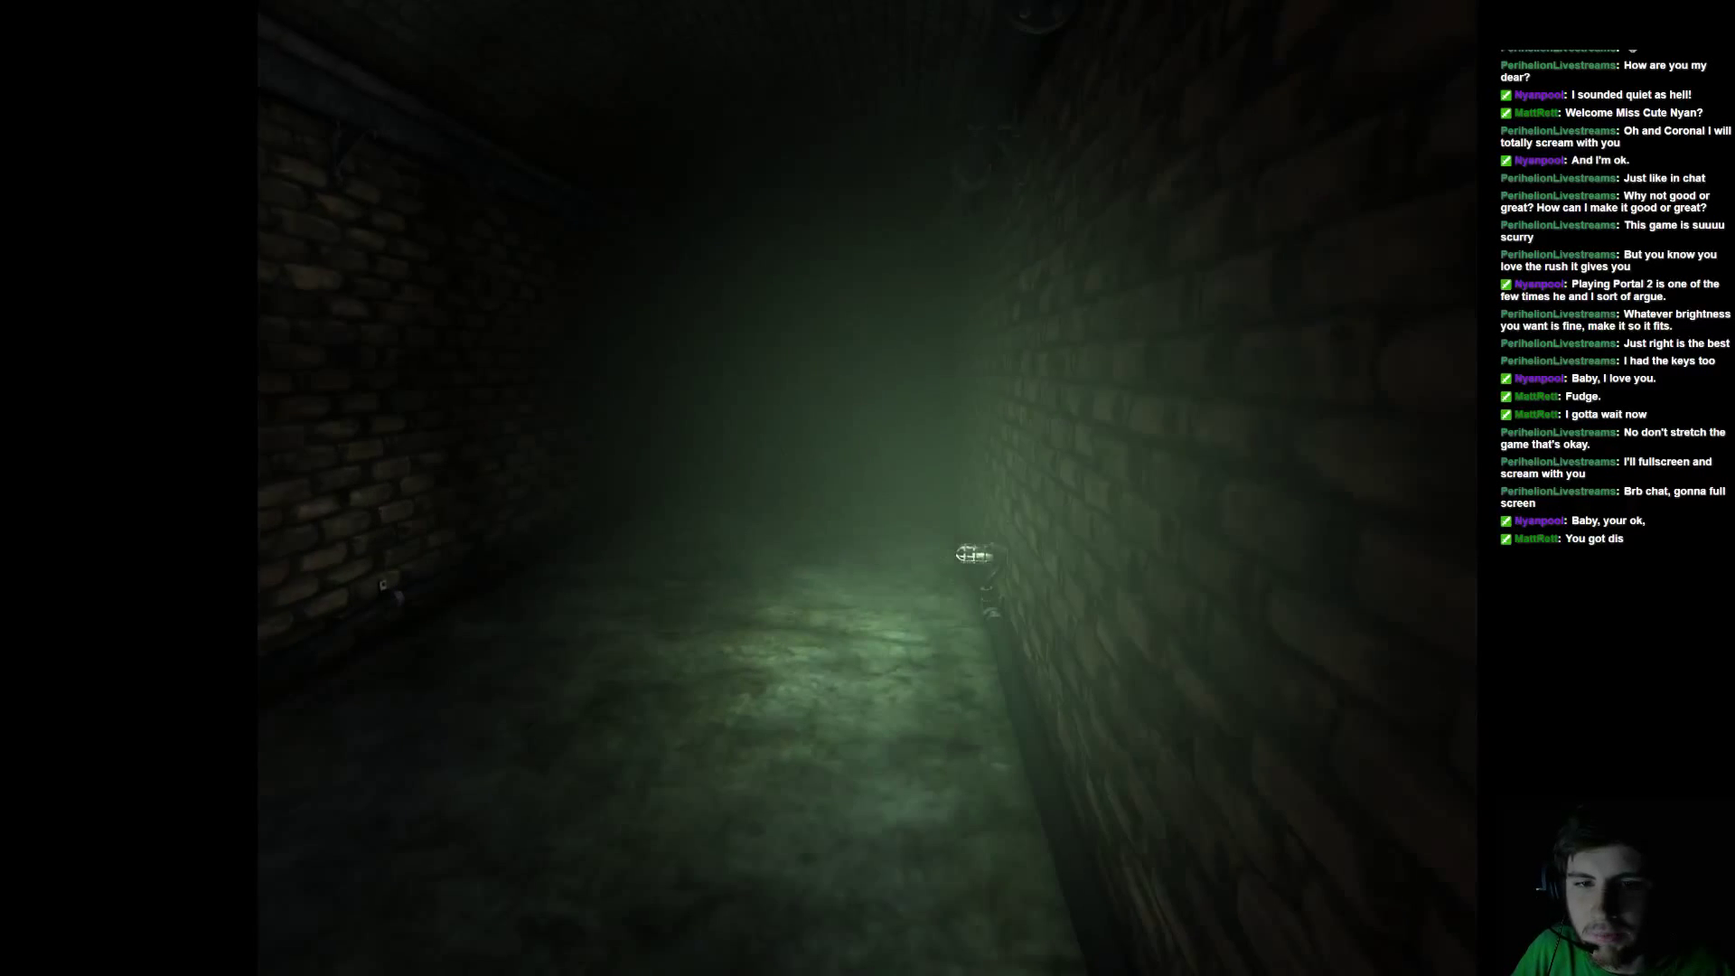
pyautogui.press('w')
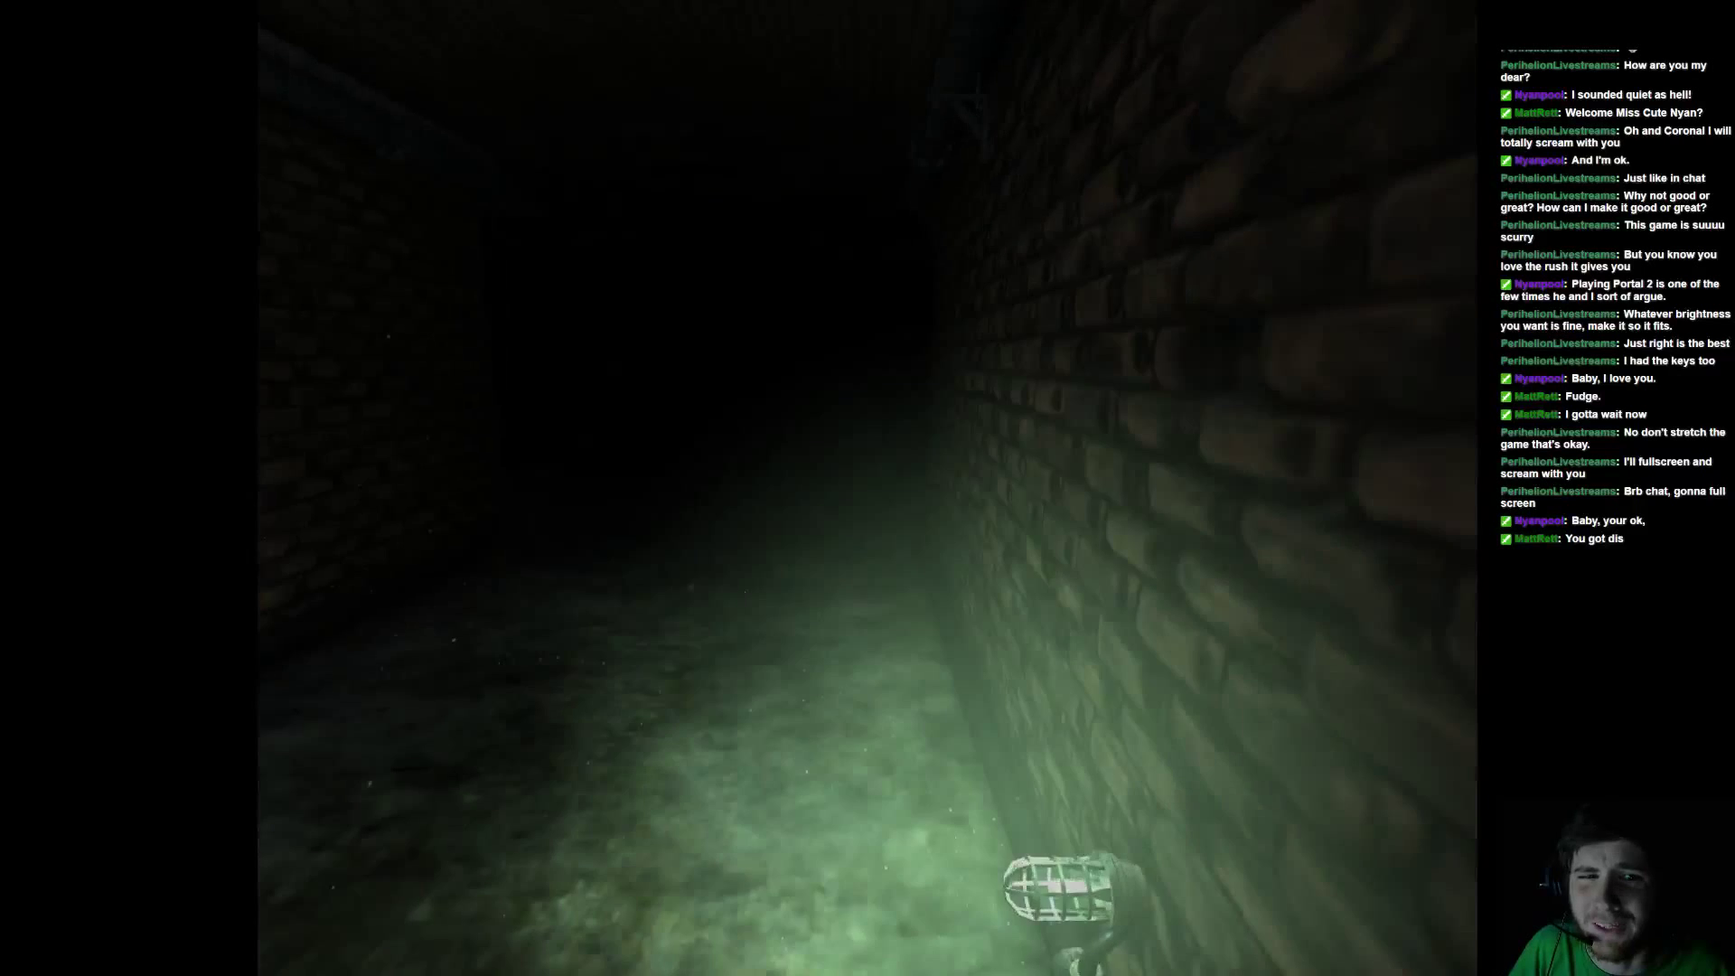
# Turn through the dark passages and walk past the next wall lamp along the brick wall
pyautogui.press('w')
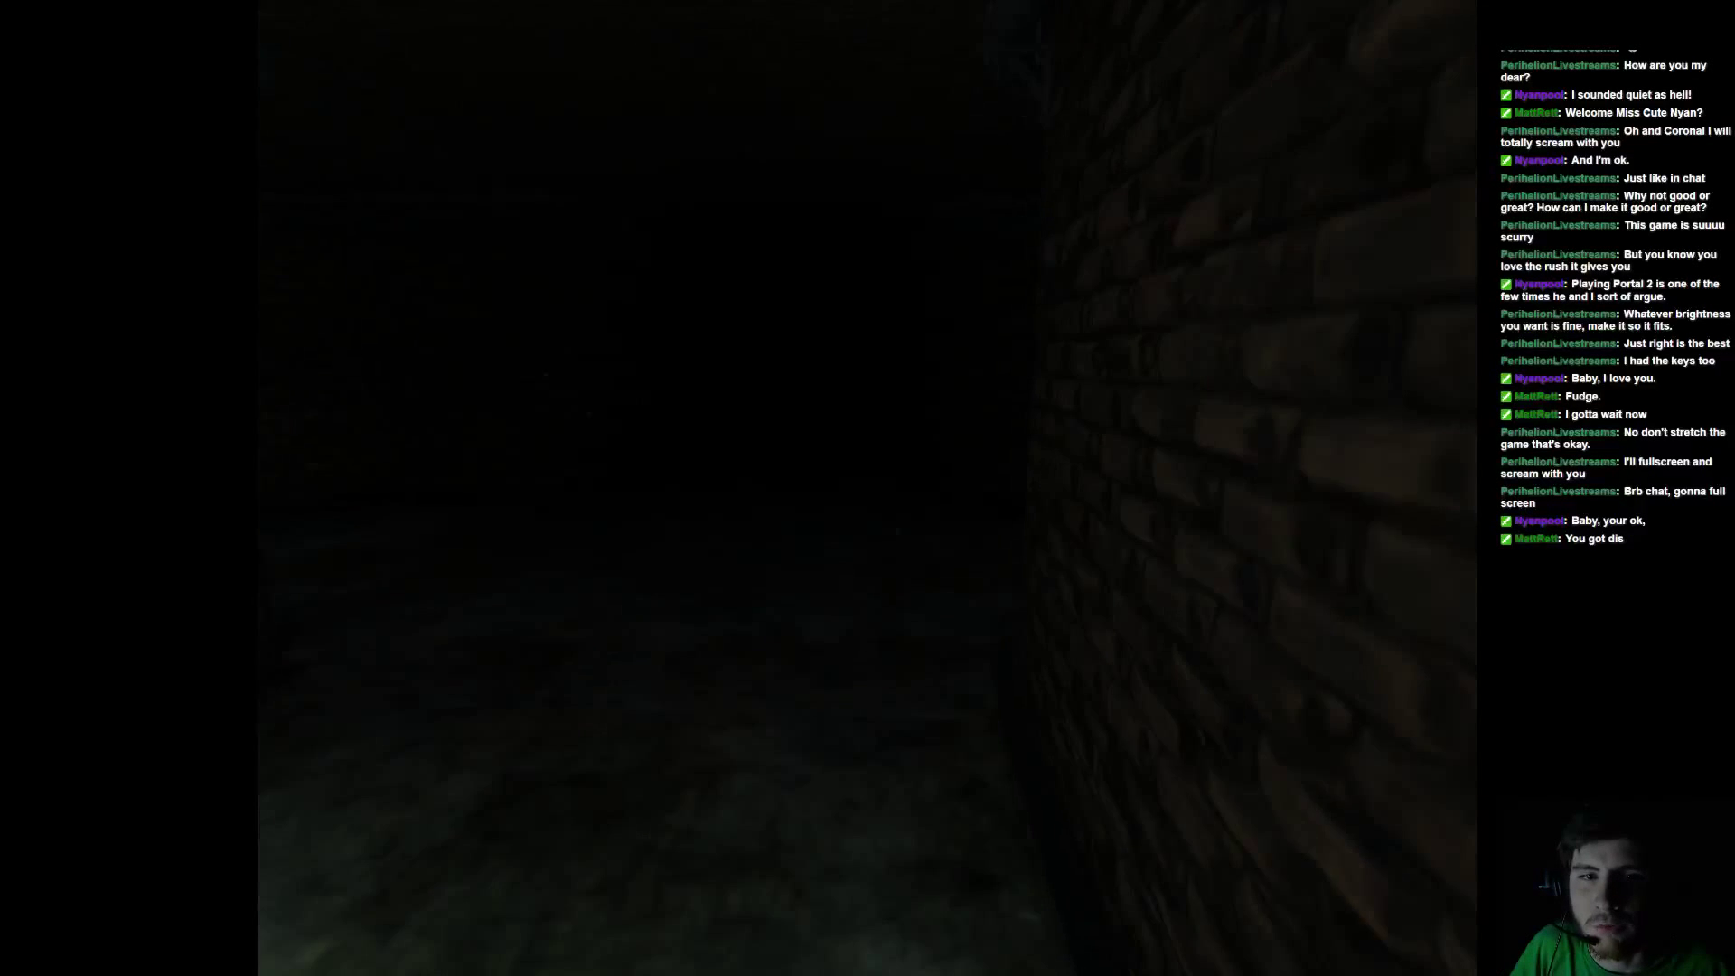
pyautogui.press('w')
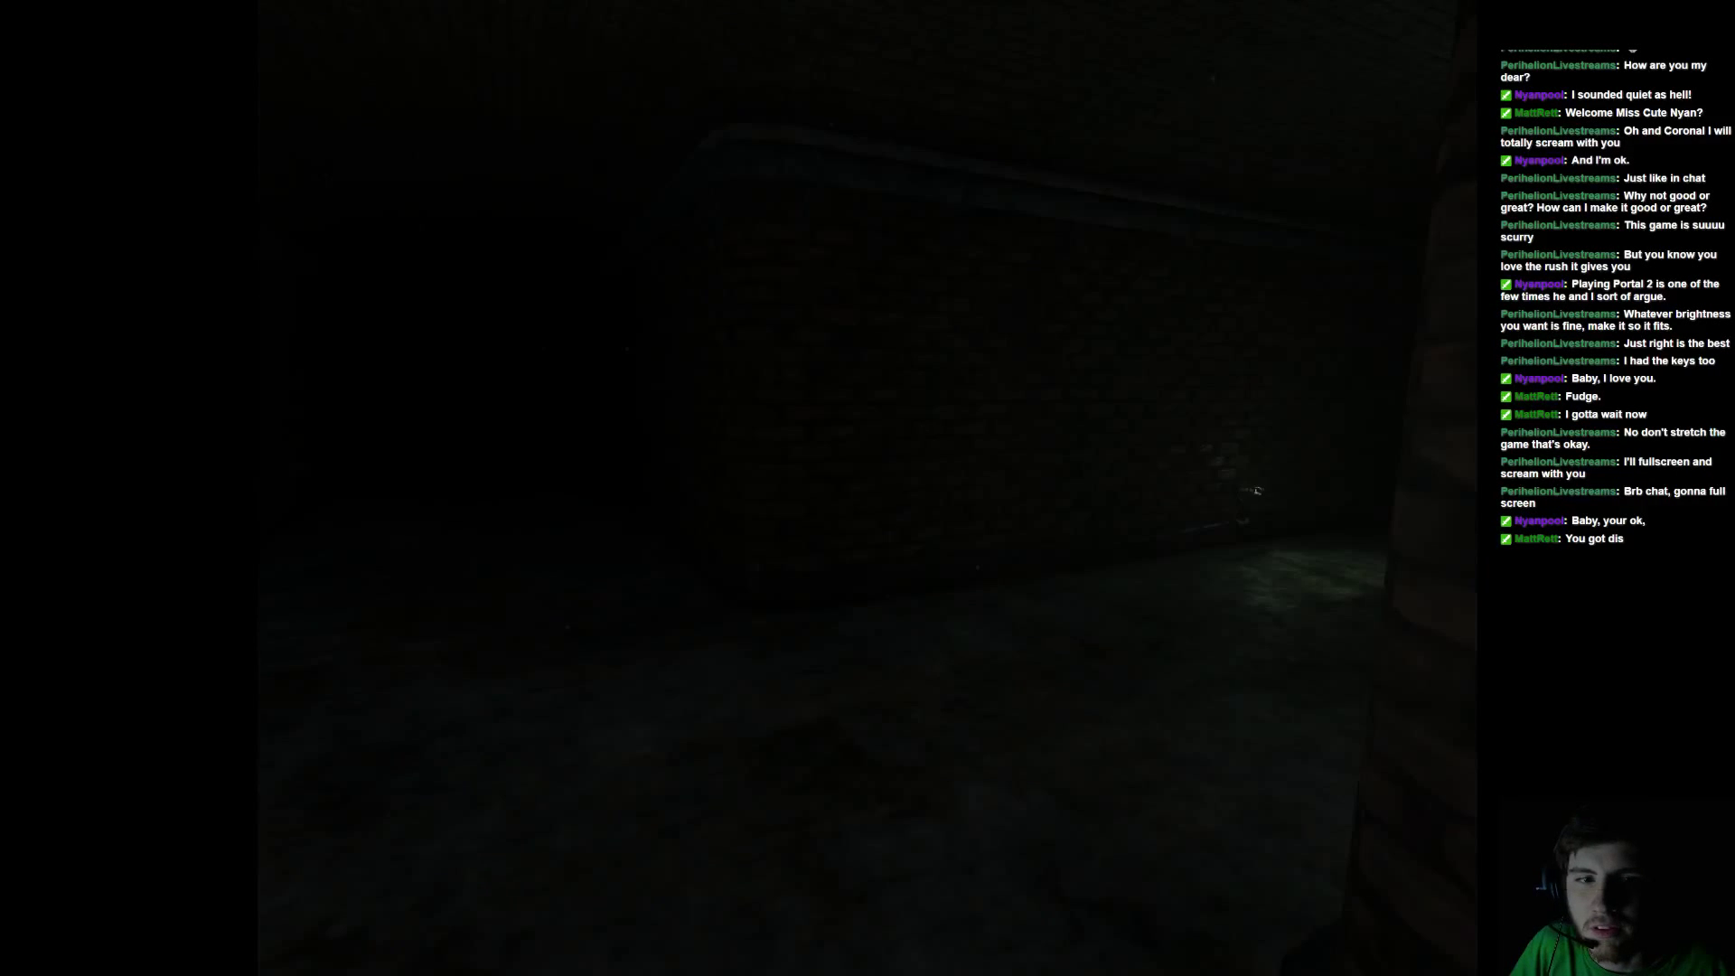
pyautogui.press('w')
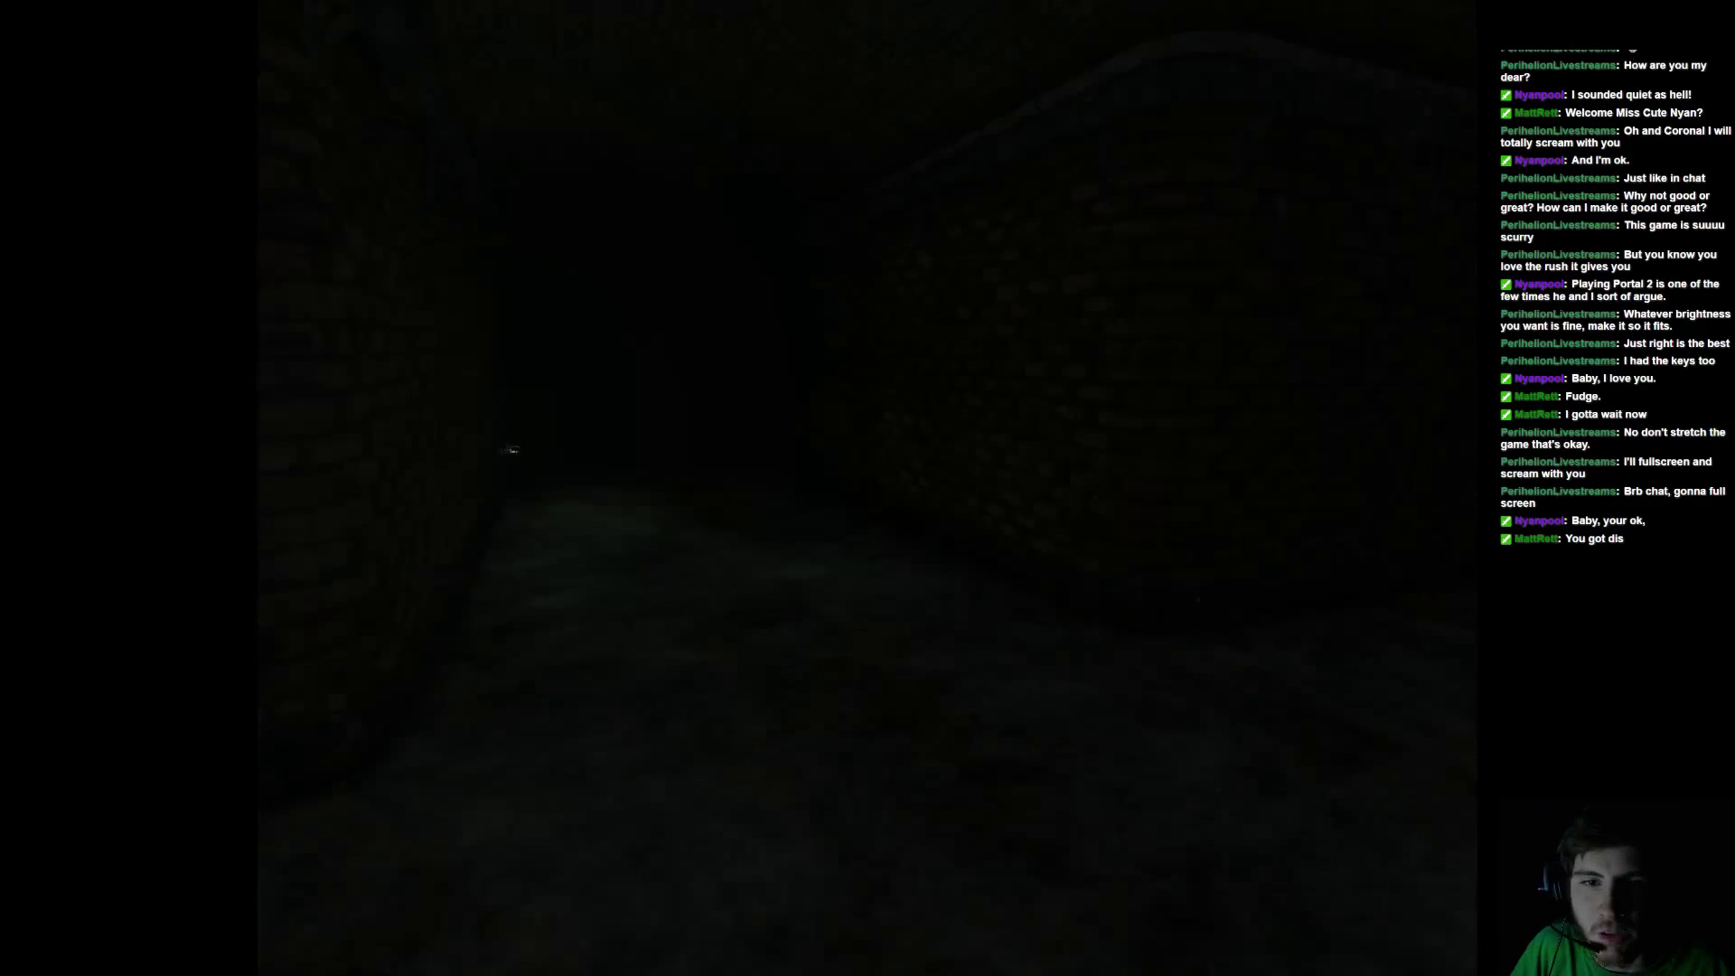
pyautogui.press('w')
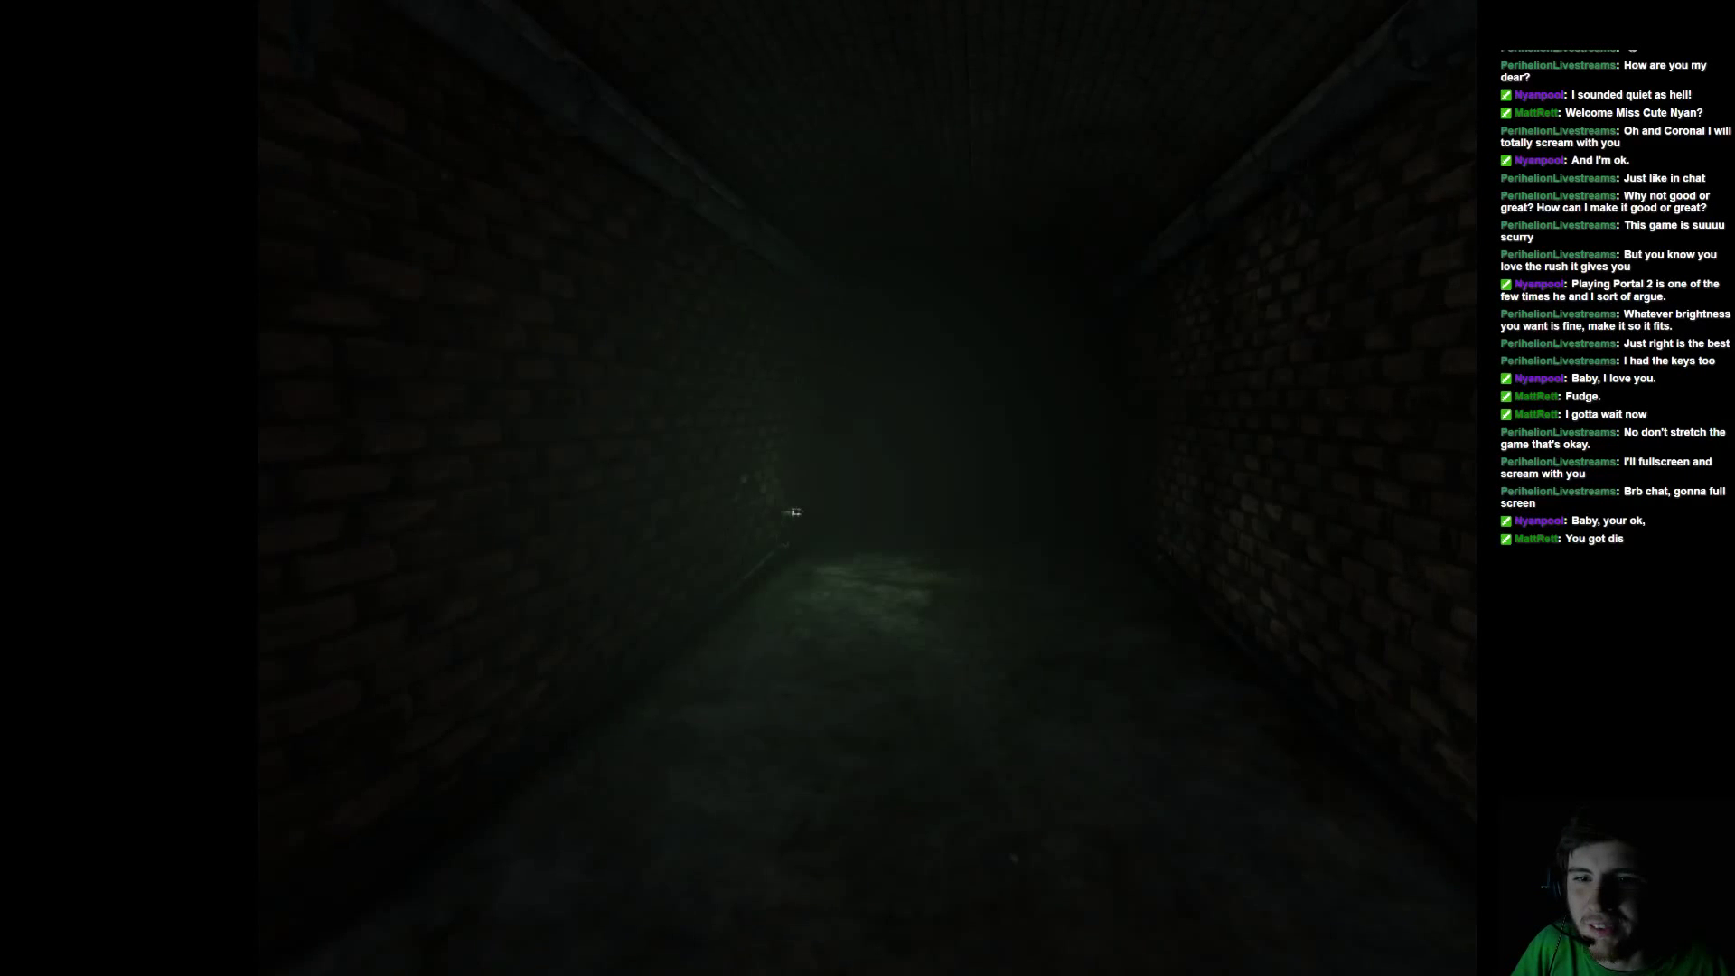
pyautogui.press('w')
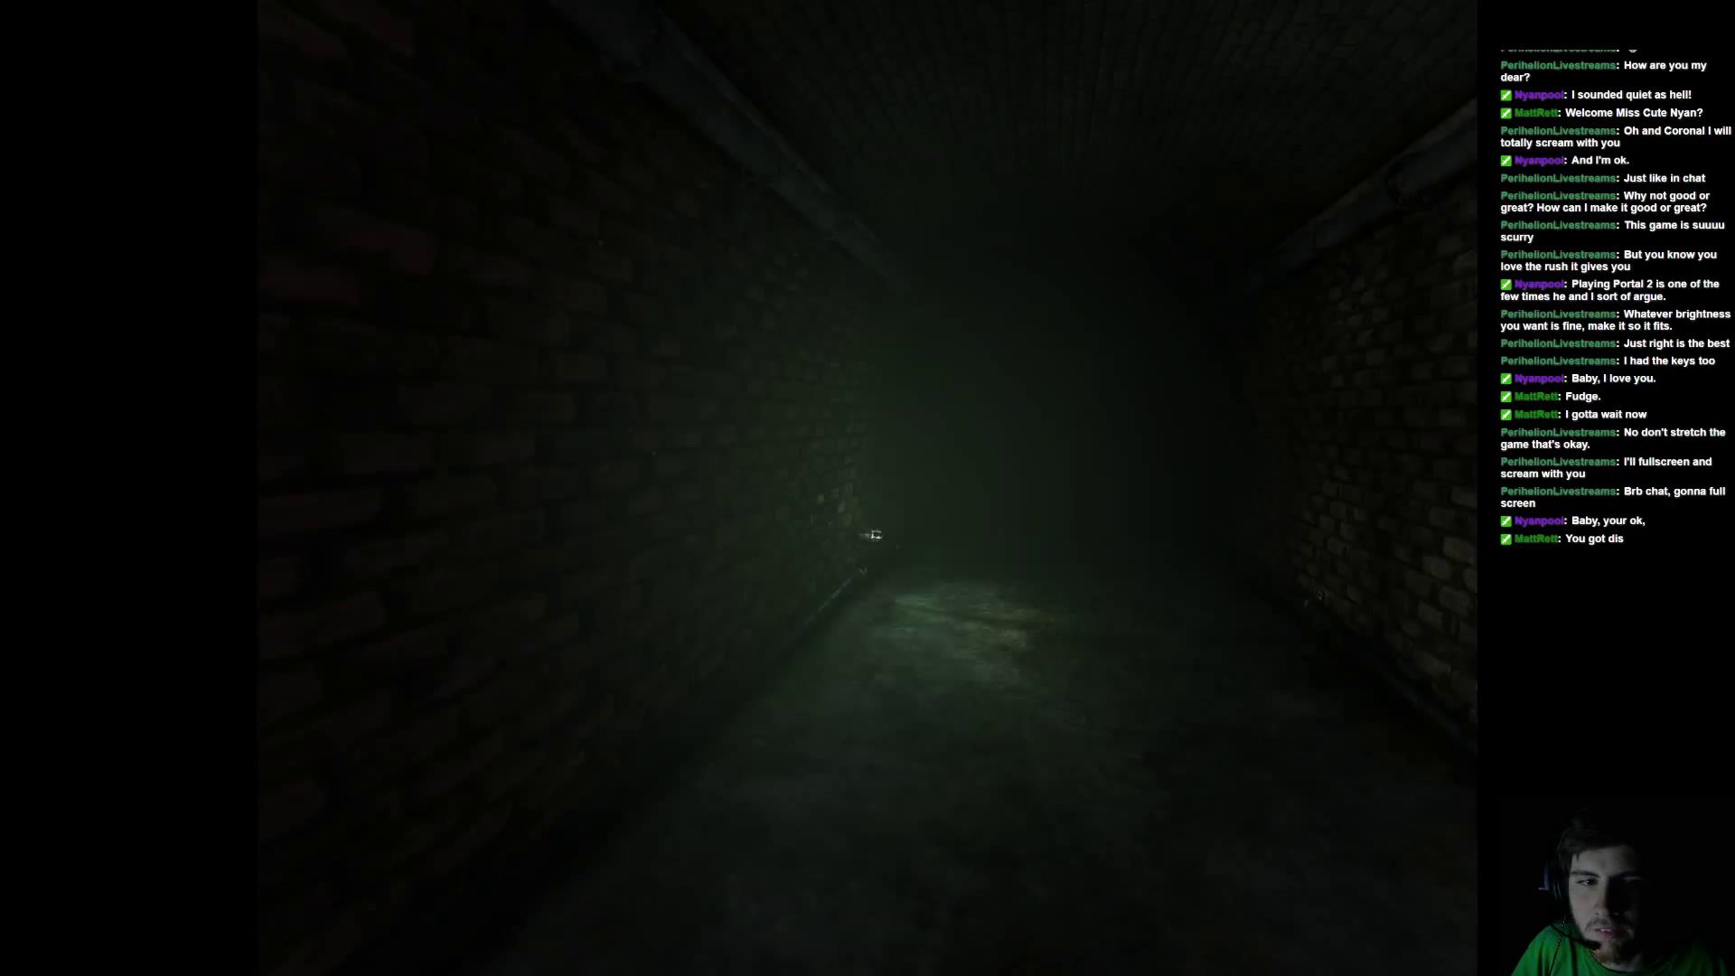
pyautogui.press('w')
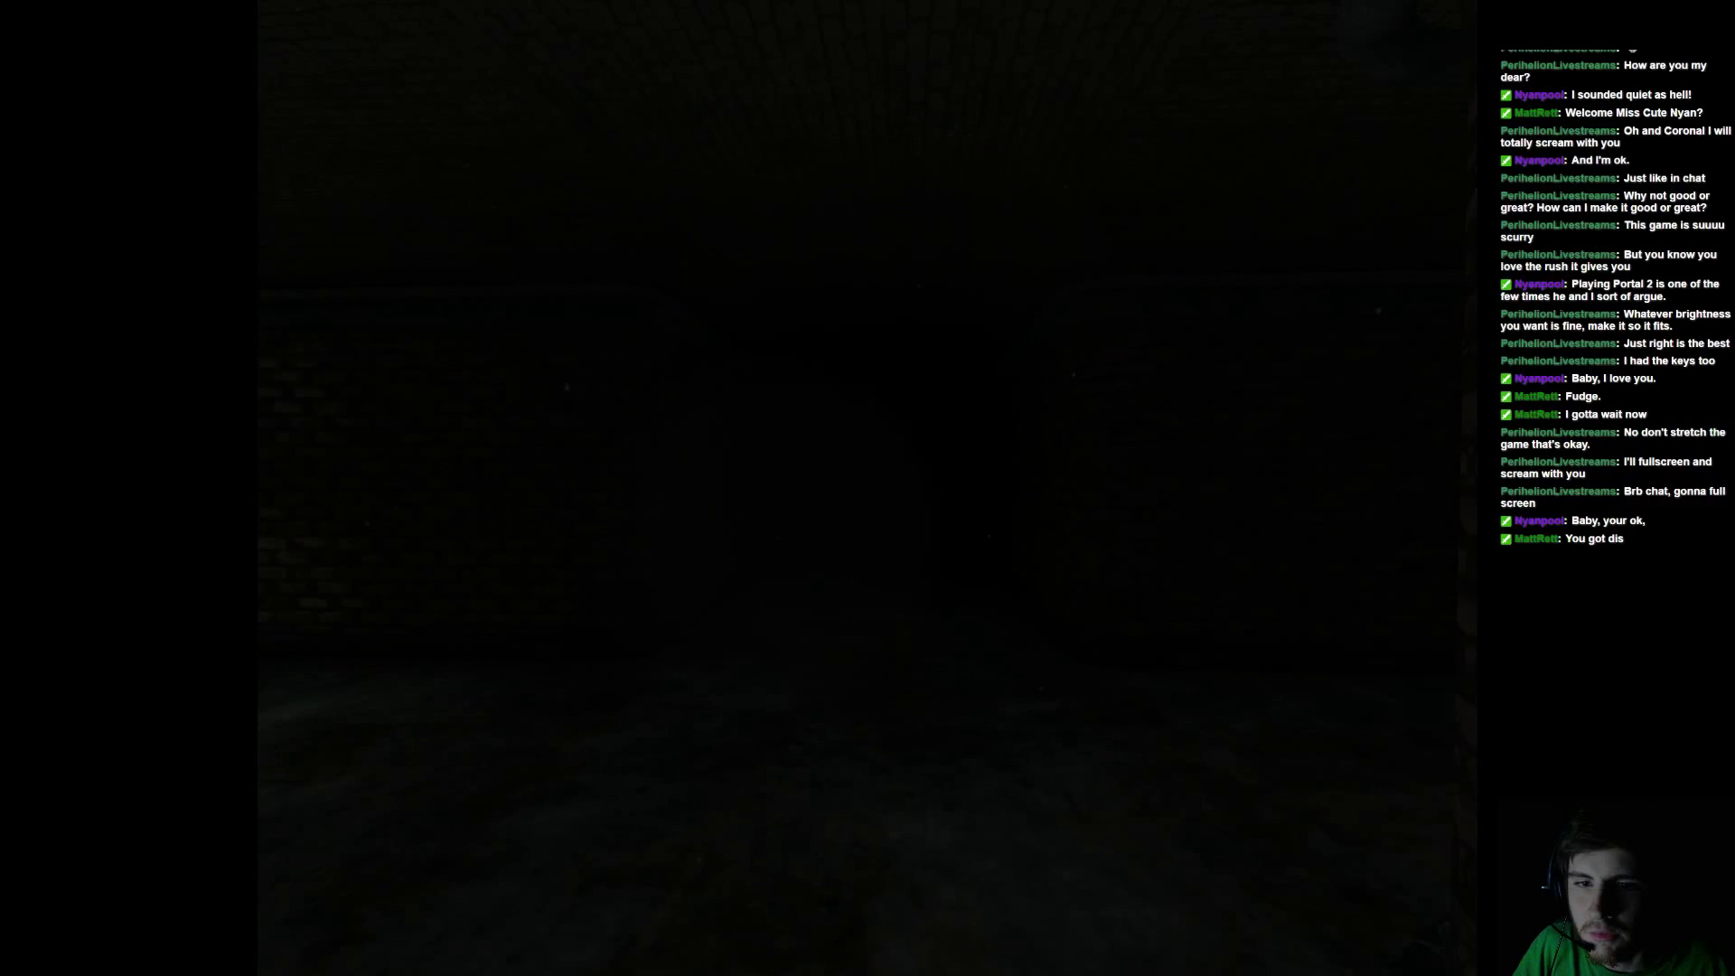
pyautogui.press('w')
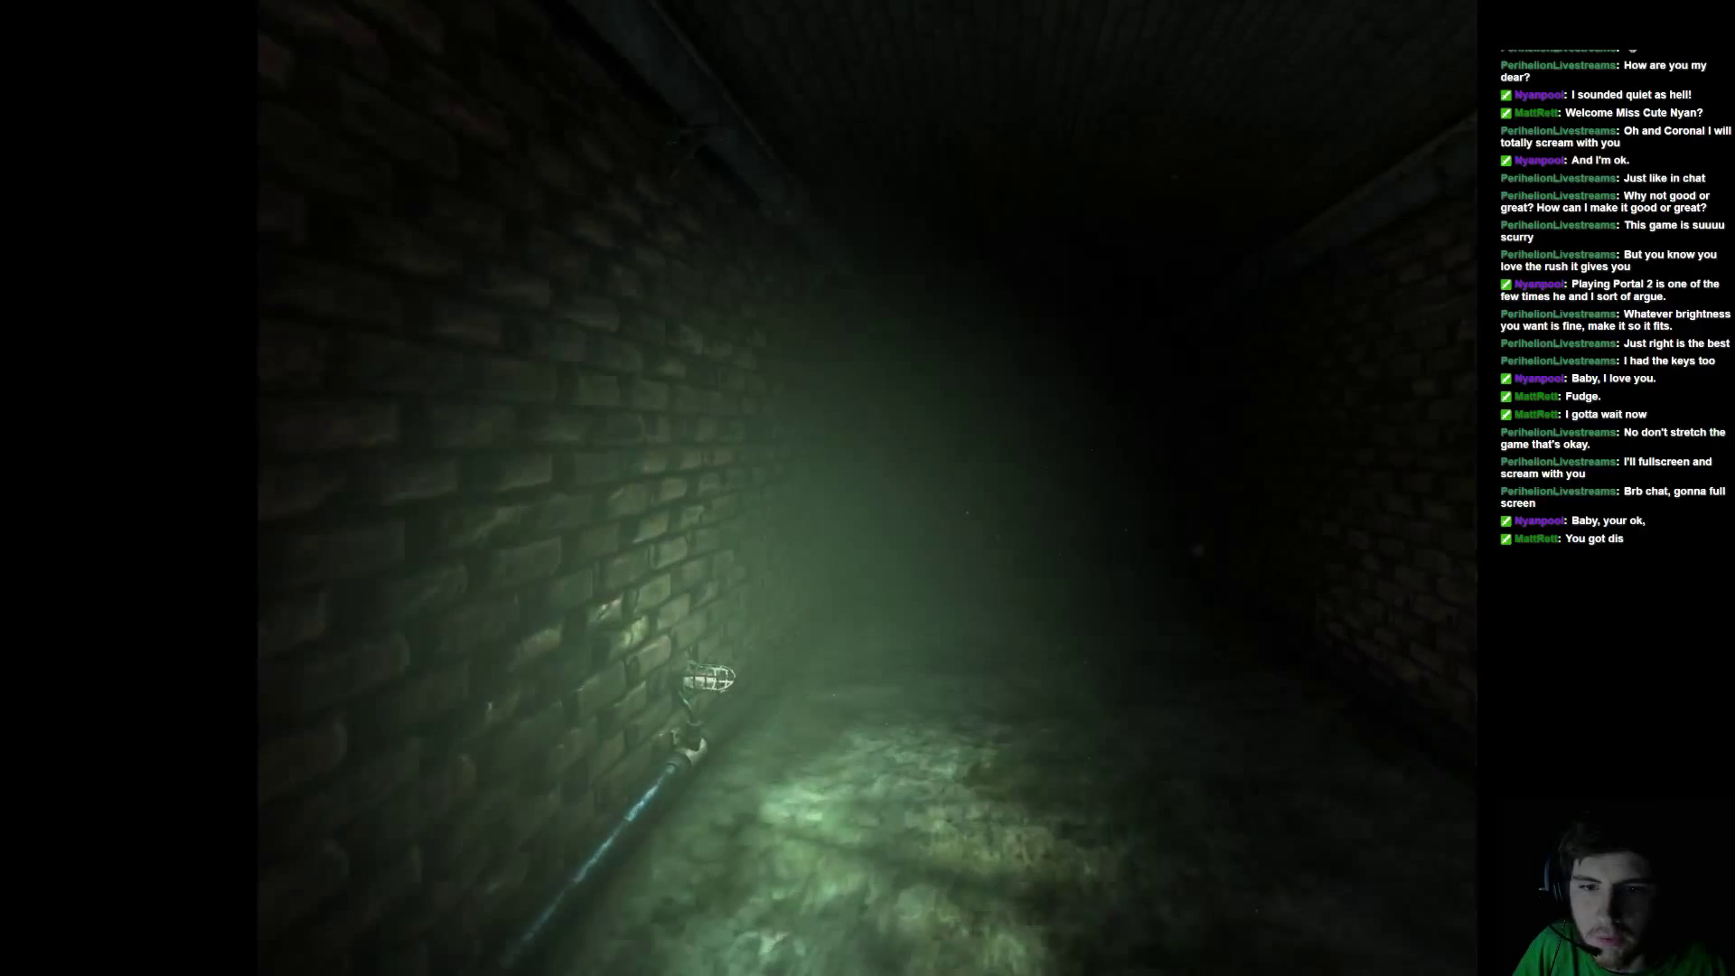
pyautogui.press('w')
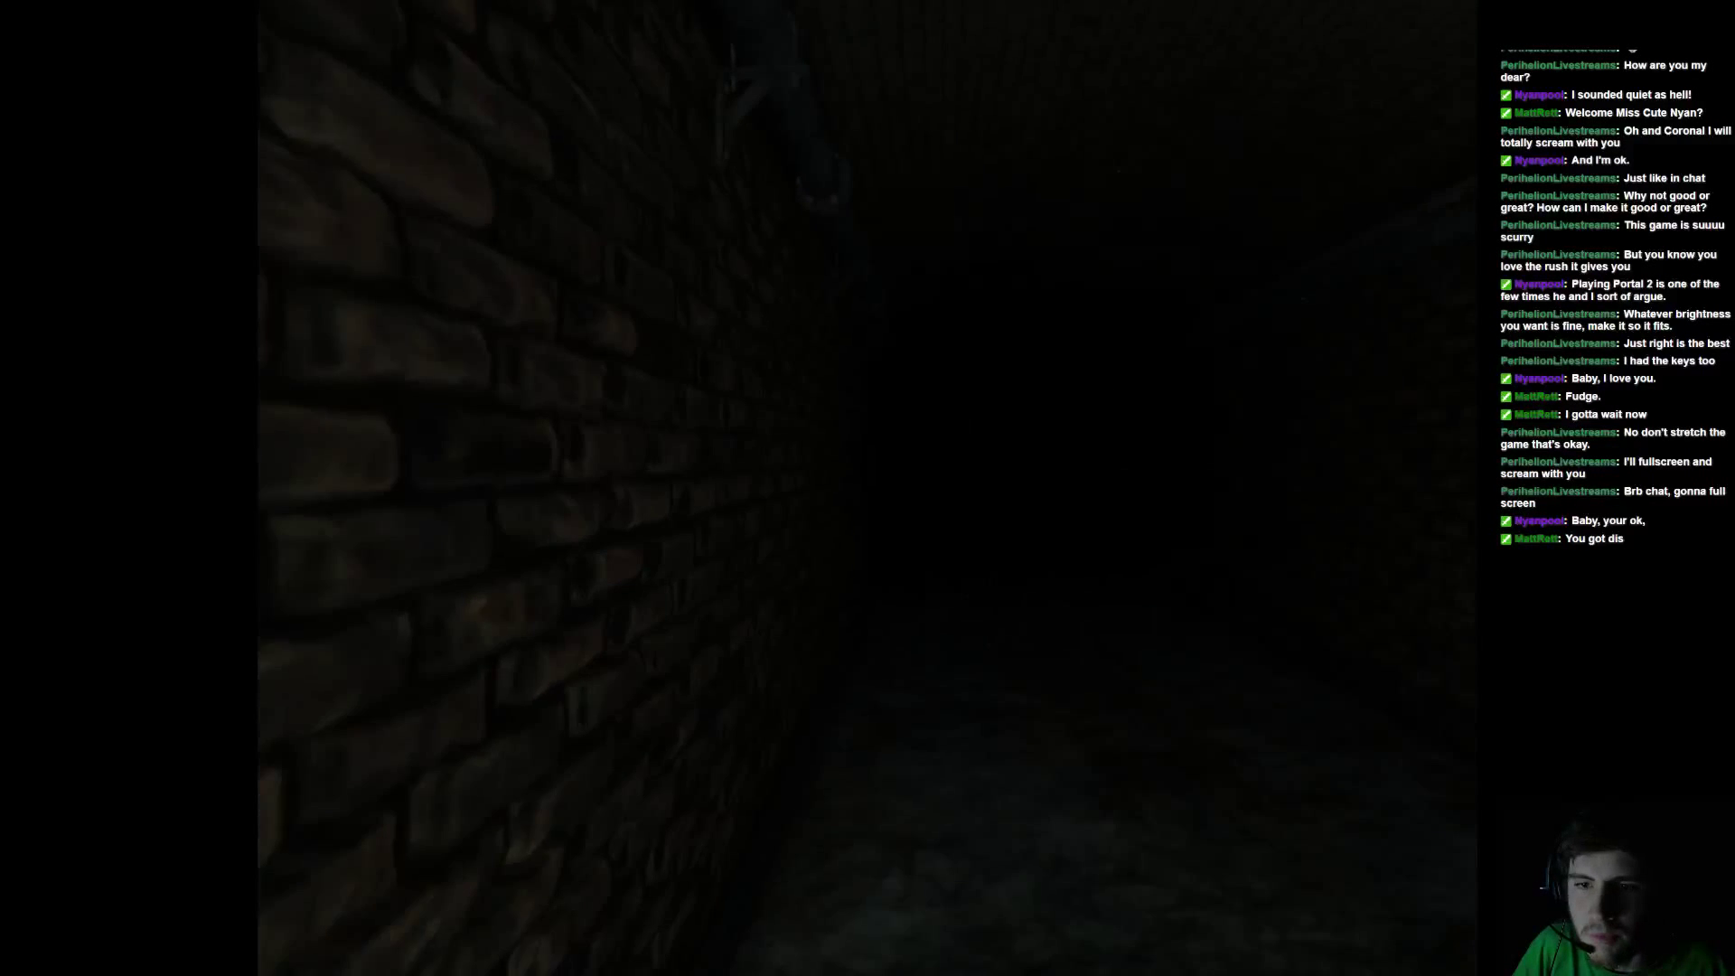
pyautogui.press('w')
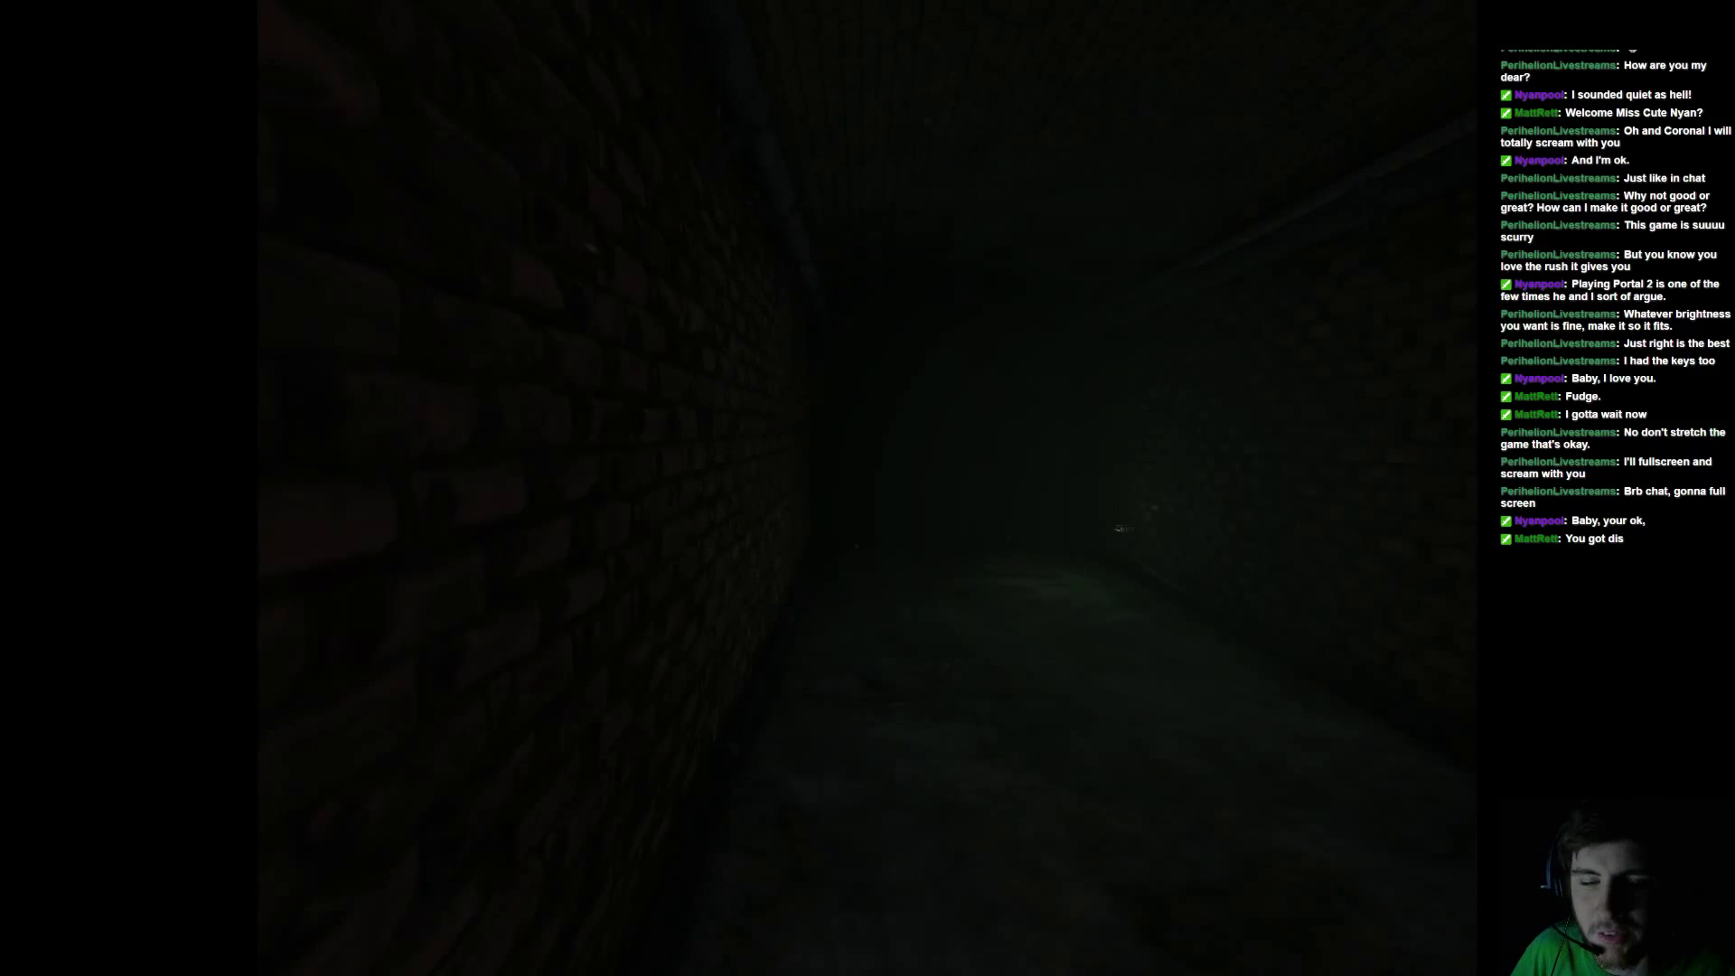
# Continue through the dark corridor, turn into a new passage, and pass the foggy lamp
pyautogui.press('f')
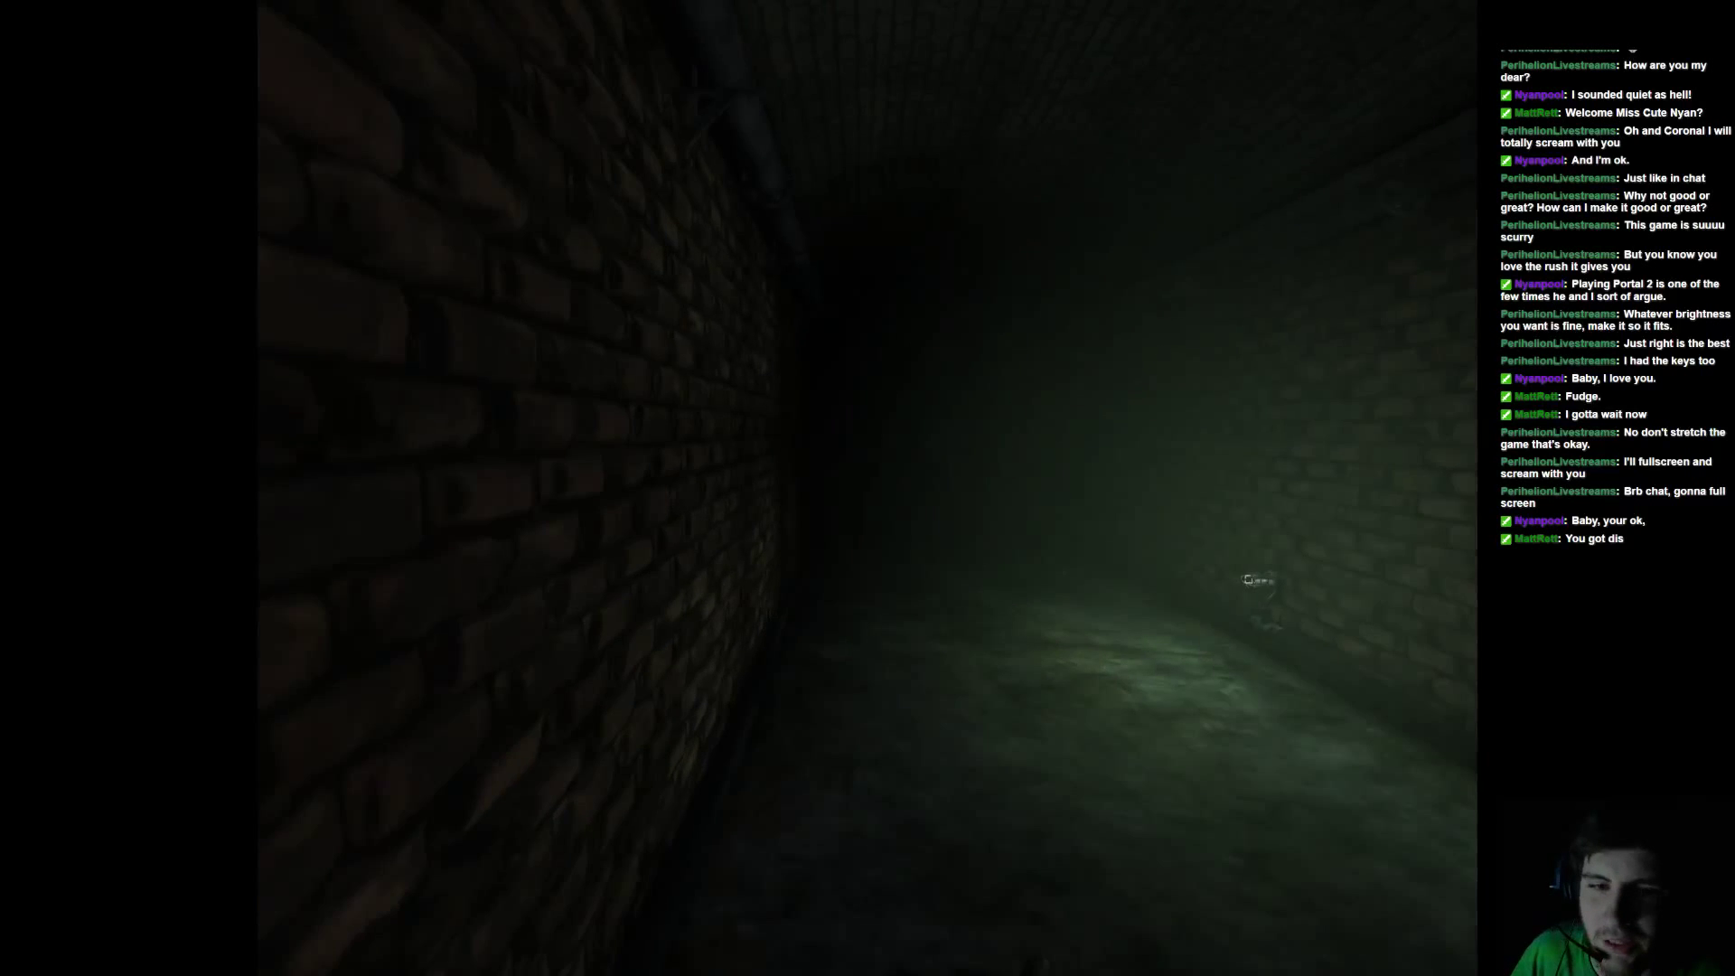
pyautogui.press('w')
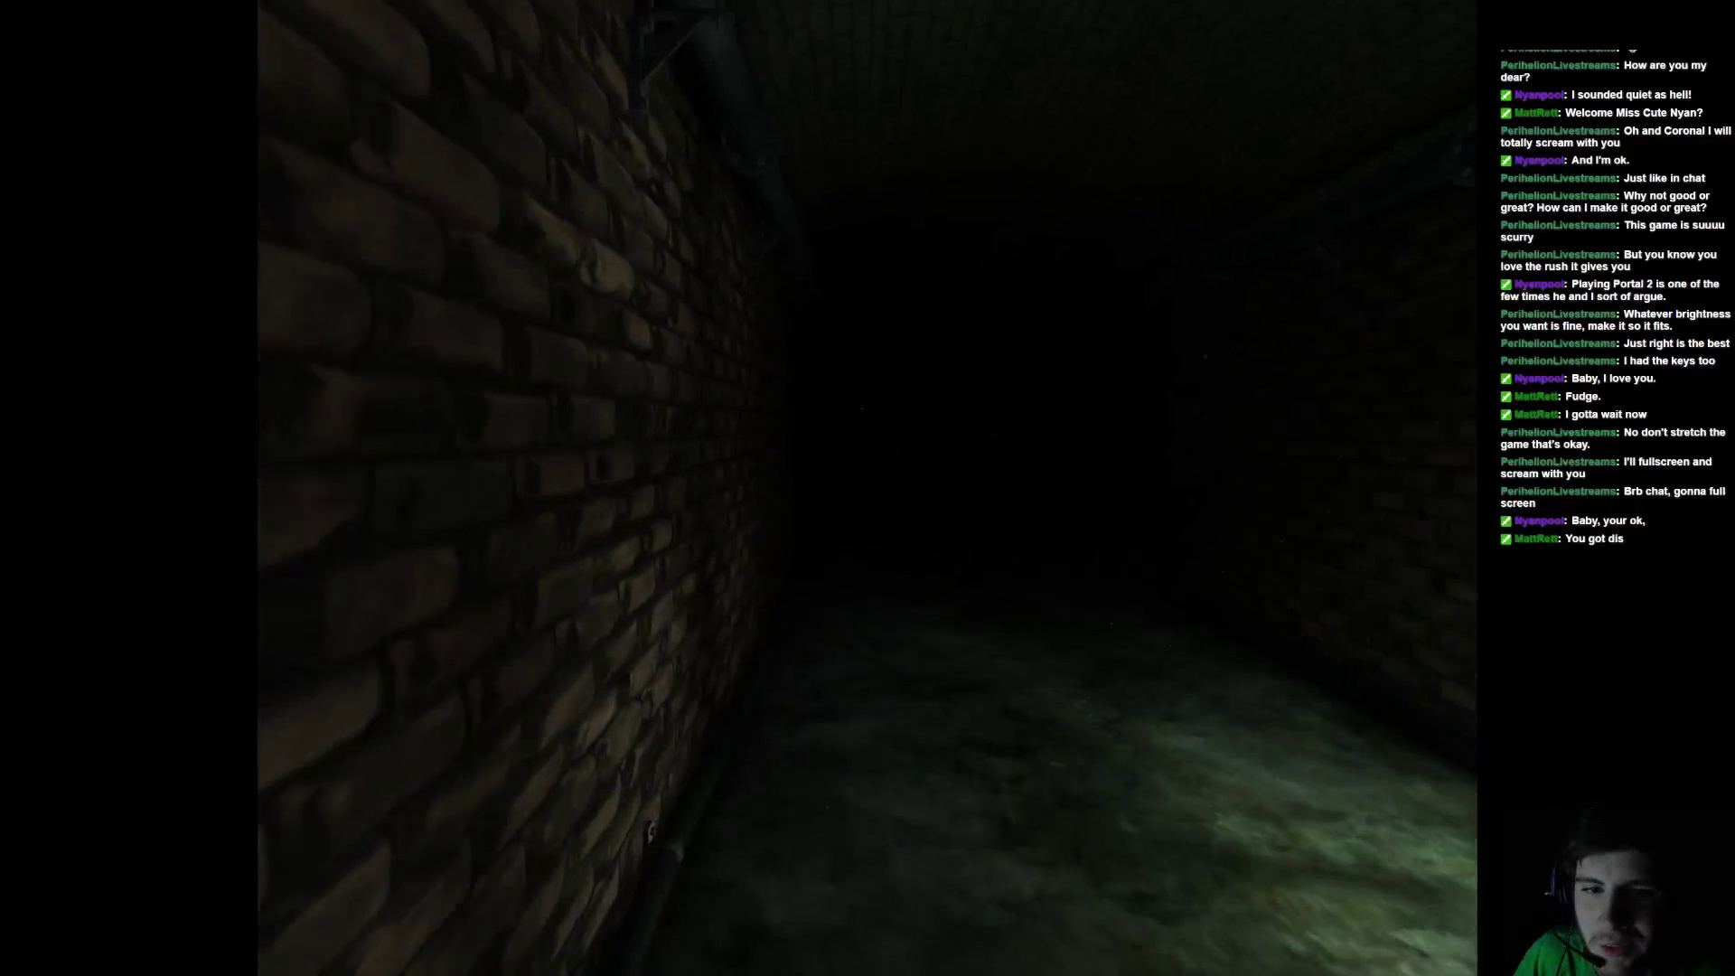
pyautogui.press('f')
pyautogui.press('f')
pyautogui.press('w')
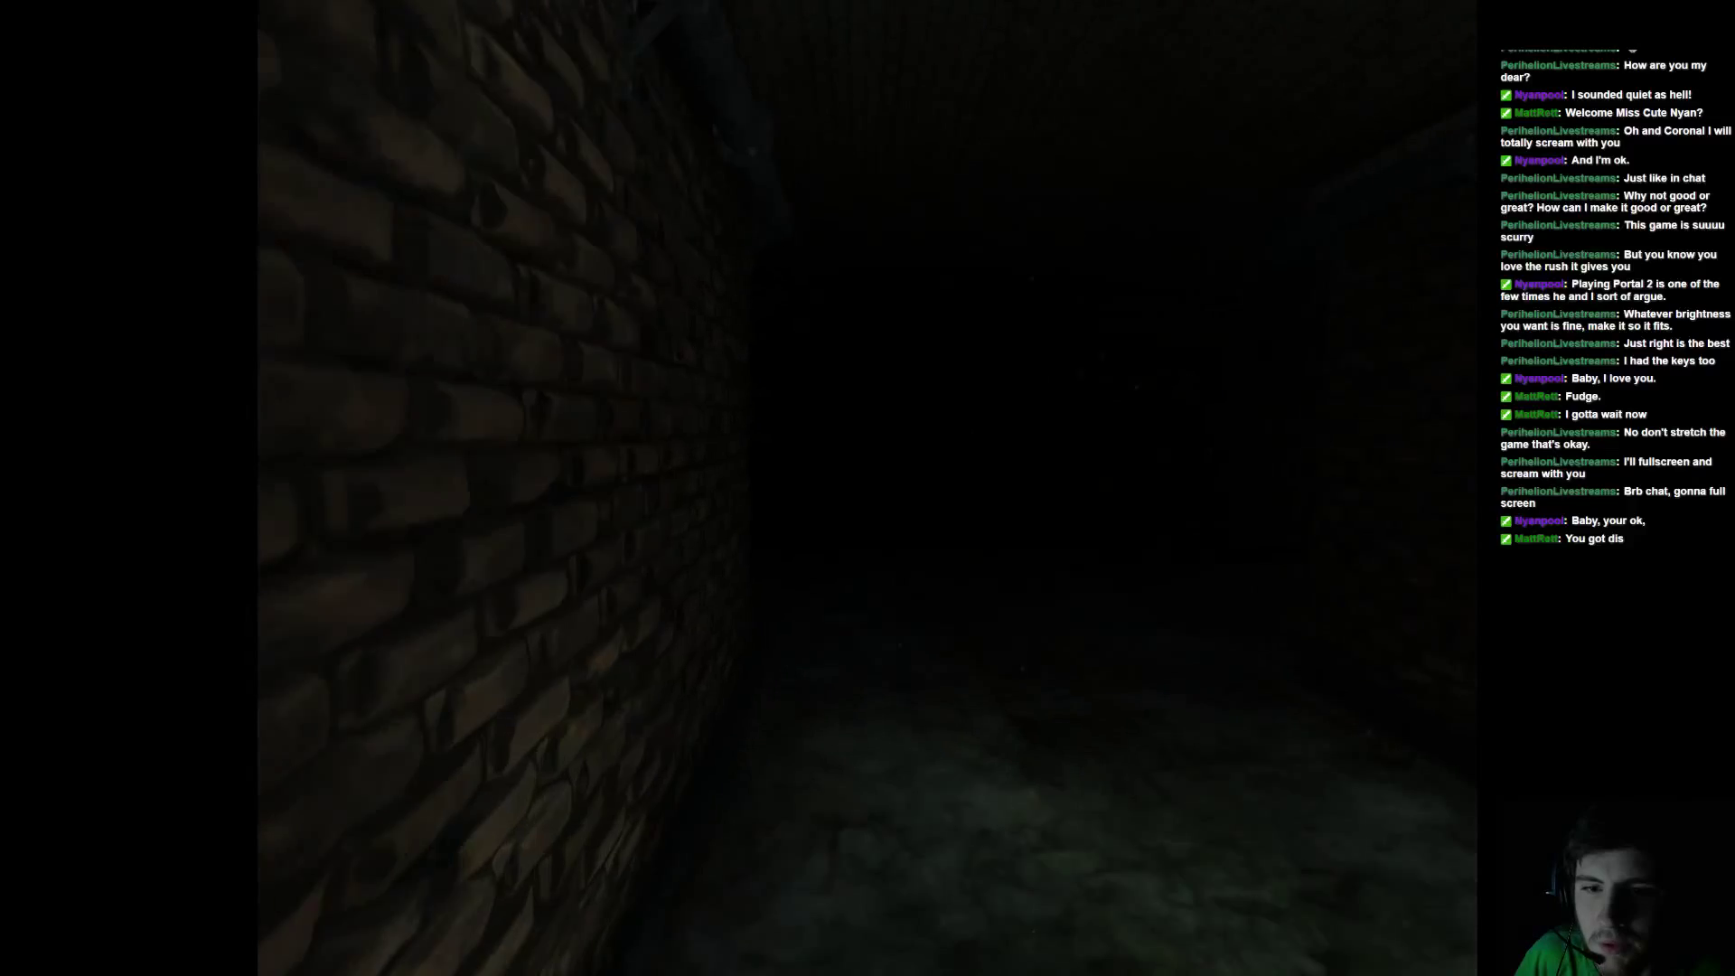
pyautogui.press('w')
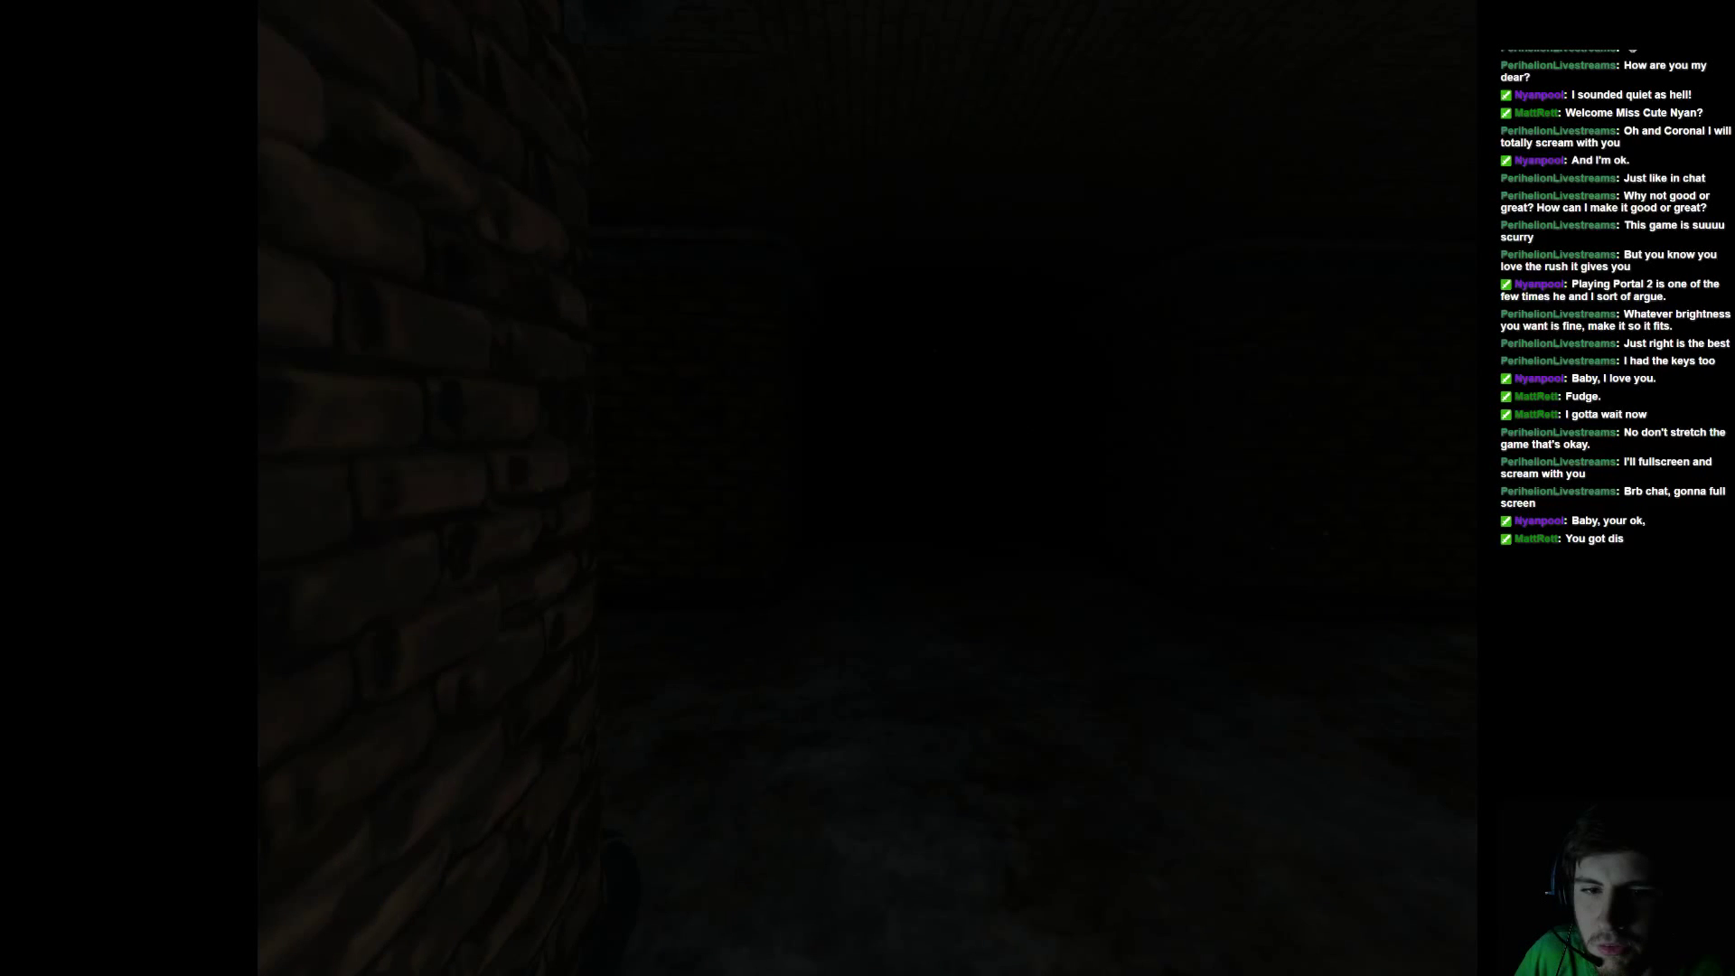
pyautogui.press('w')
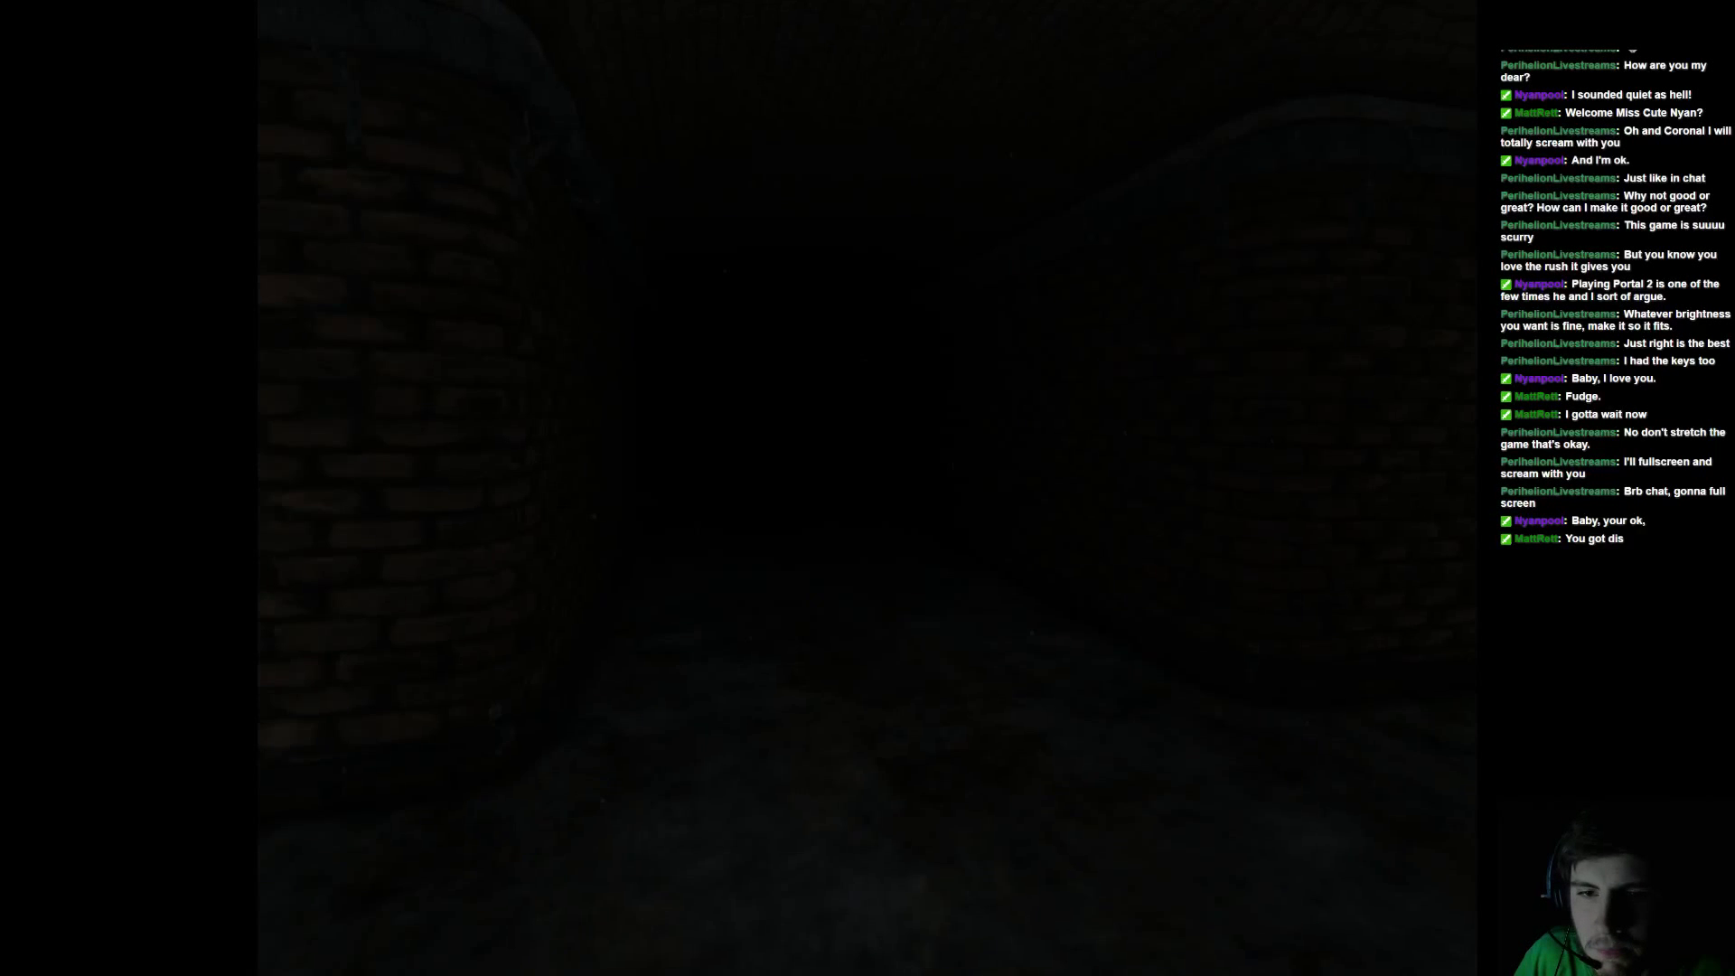
pyautogui.press('w')
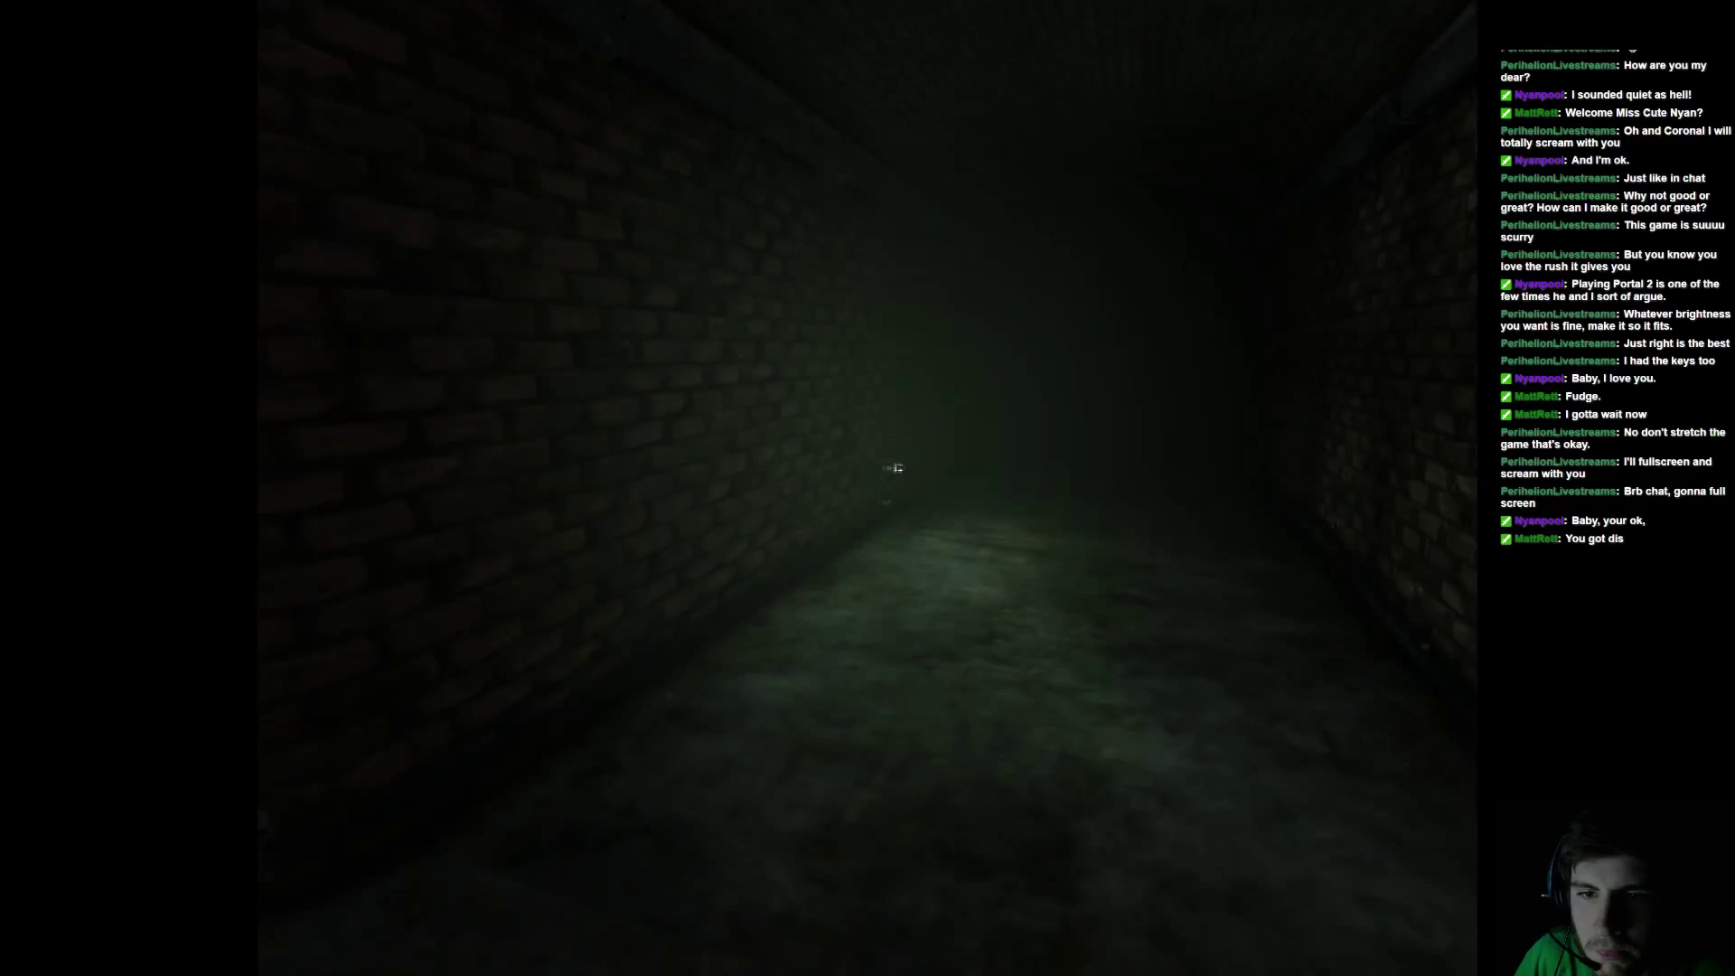
pyautogui.press('w')
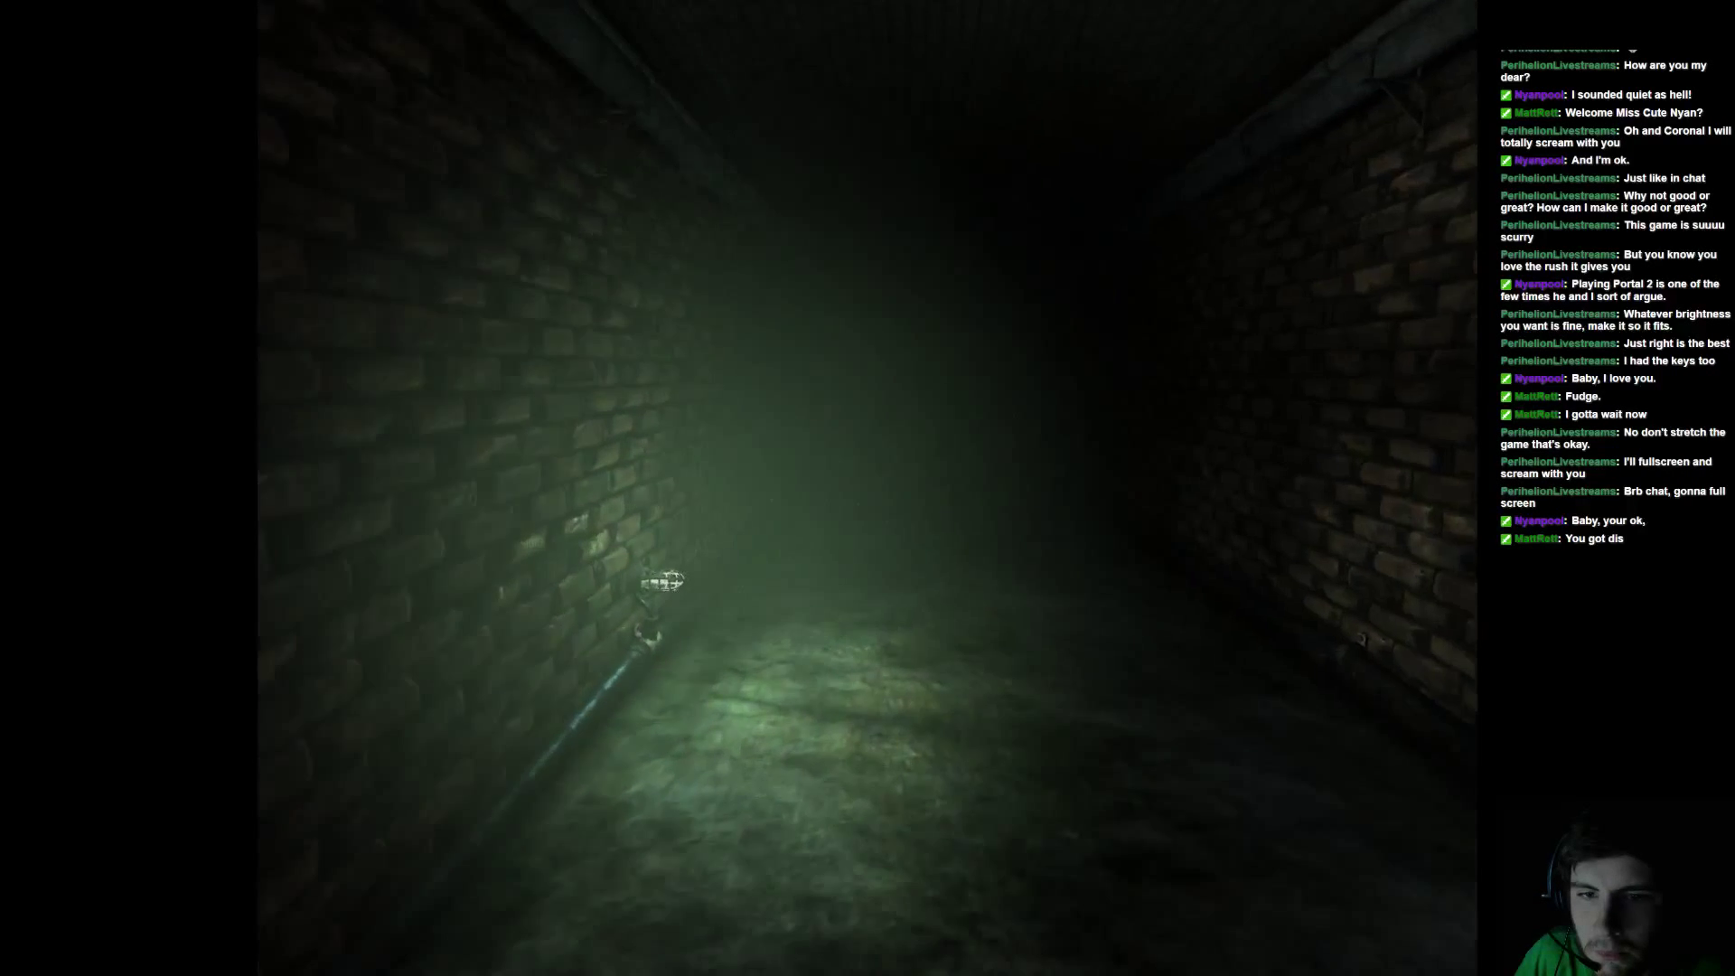
pyautogui.press('w')
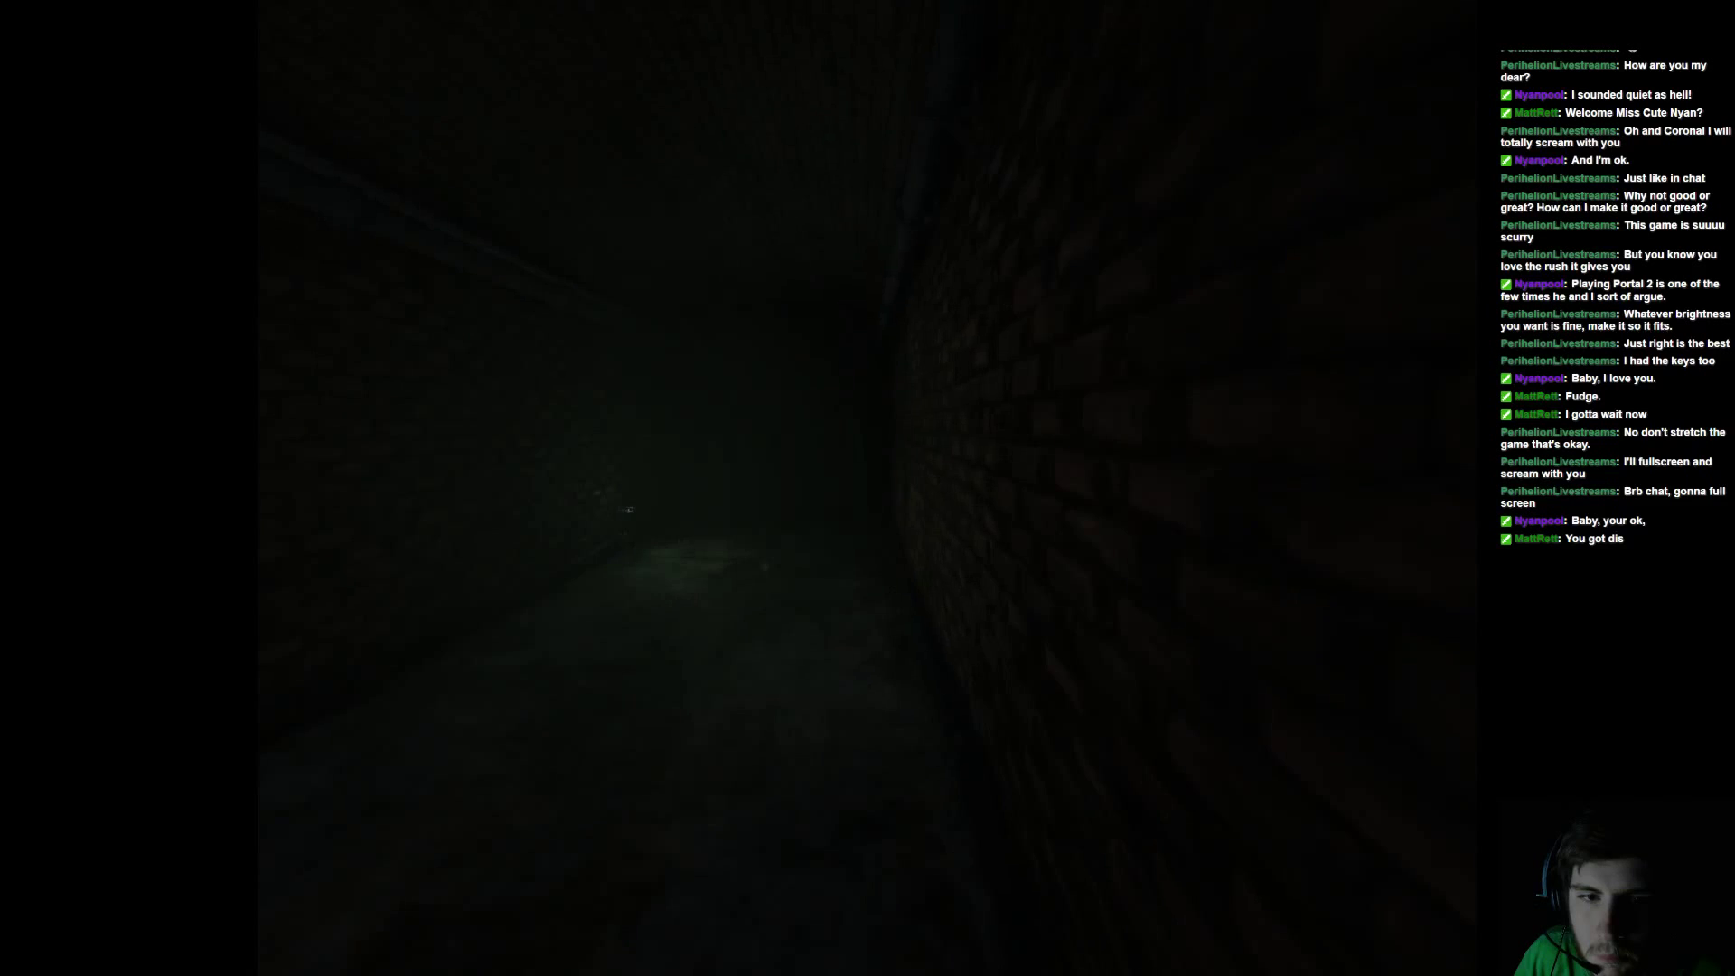
# Walk down the dark corridor and pick up Phil's note about the water pump room
pyautogui.press('w')
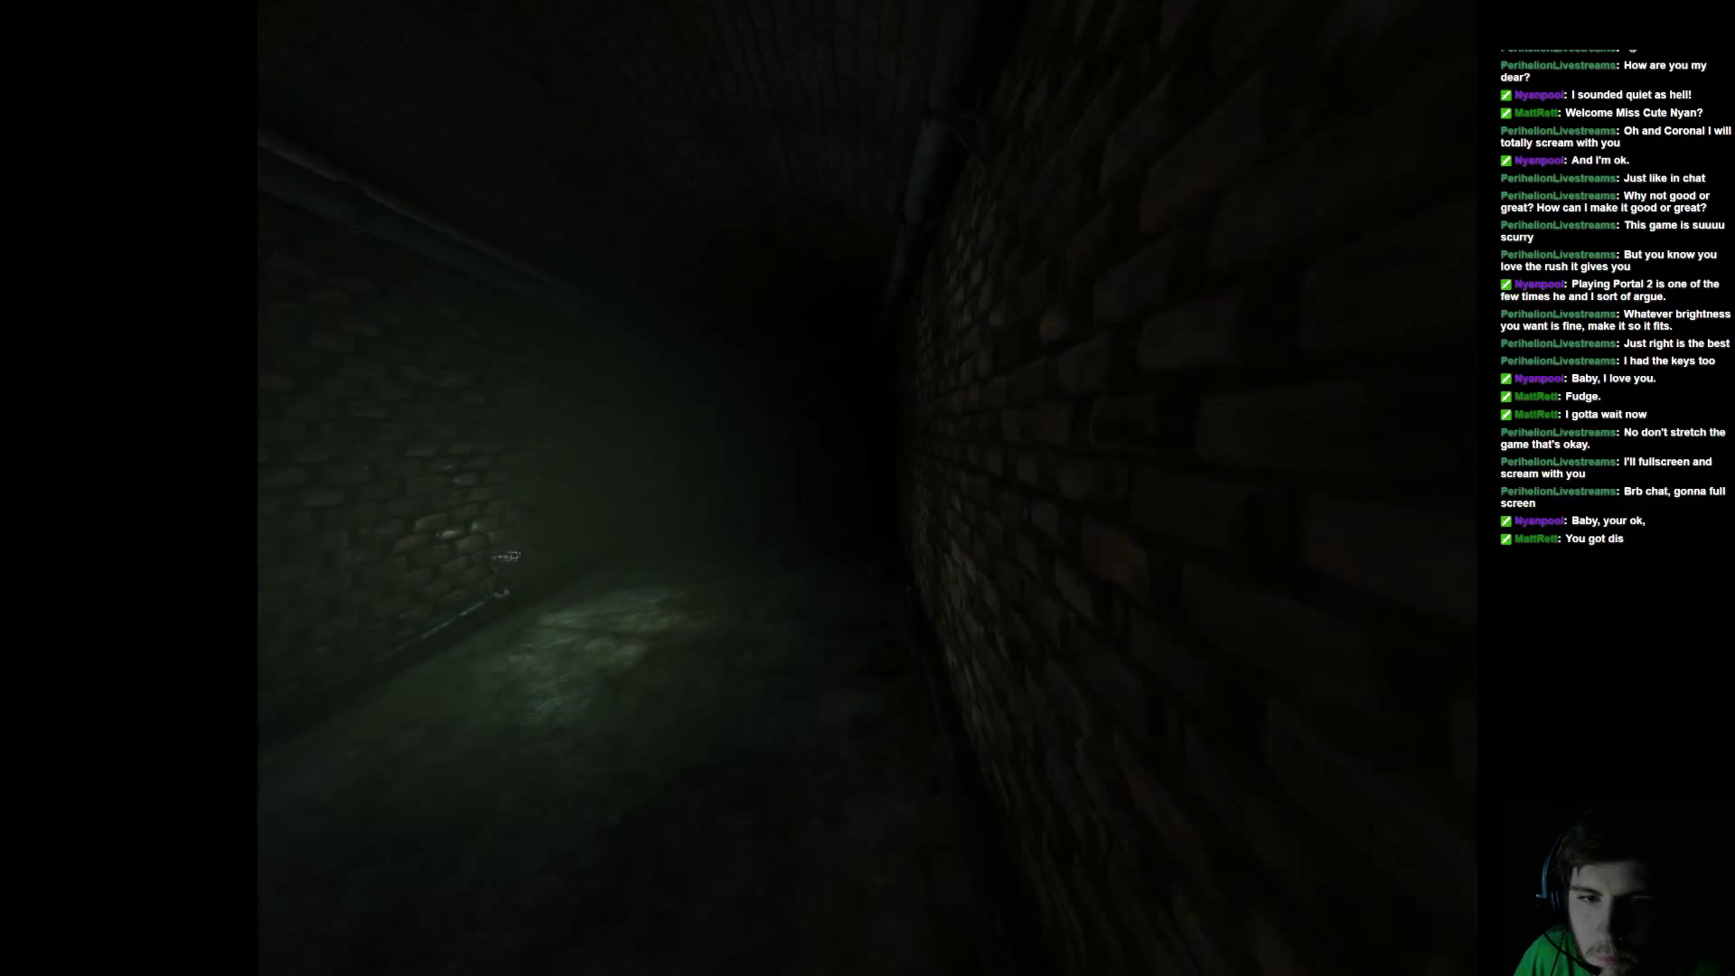
pyautogui.press('w')
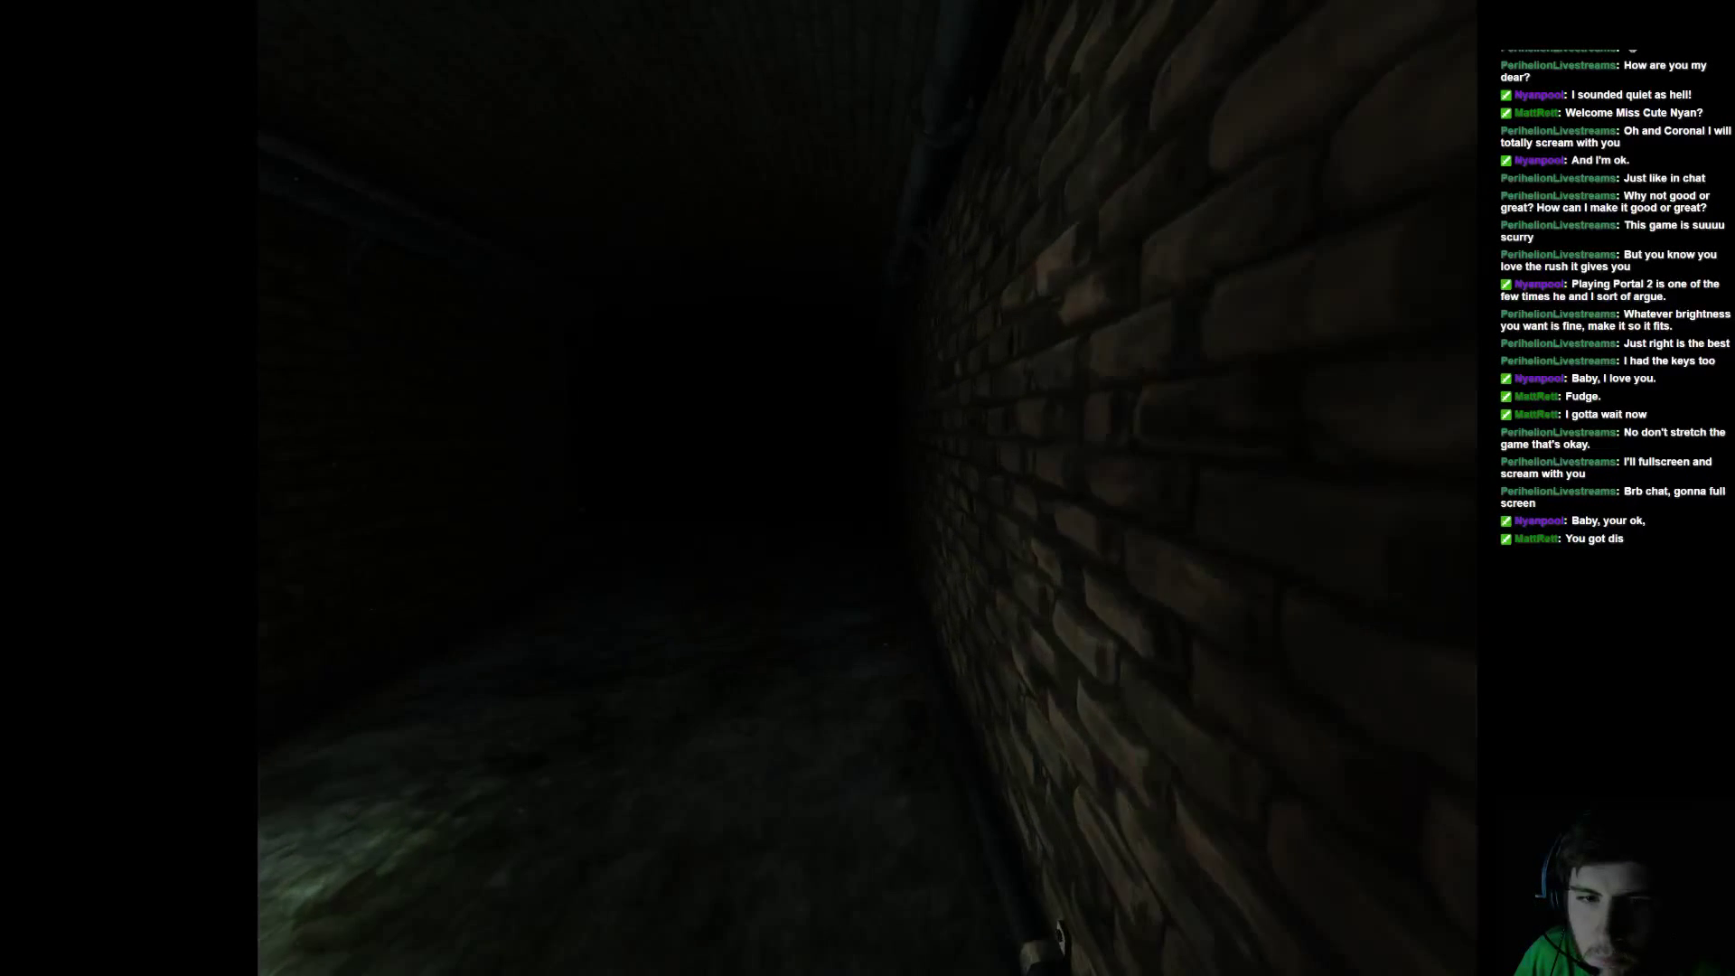
pyautogui.press('w')
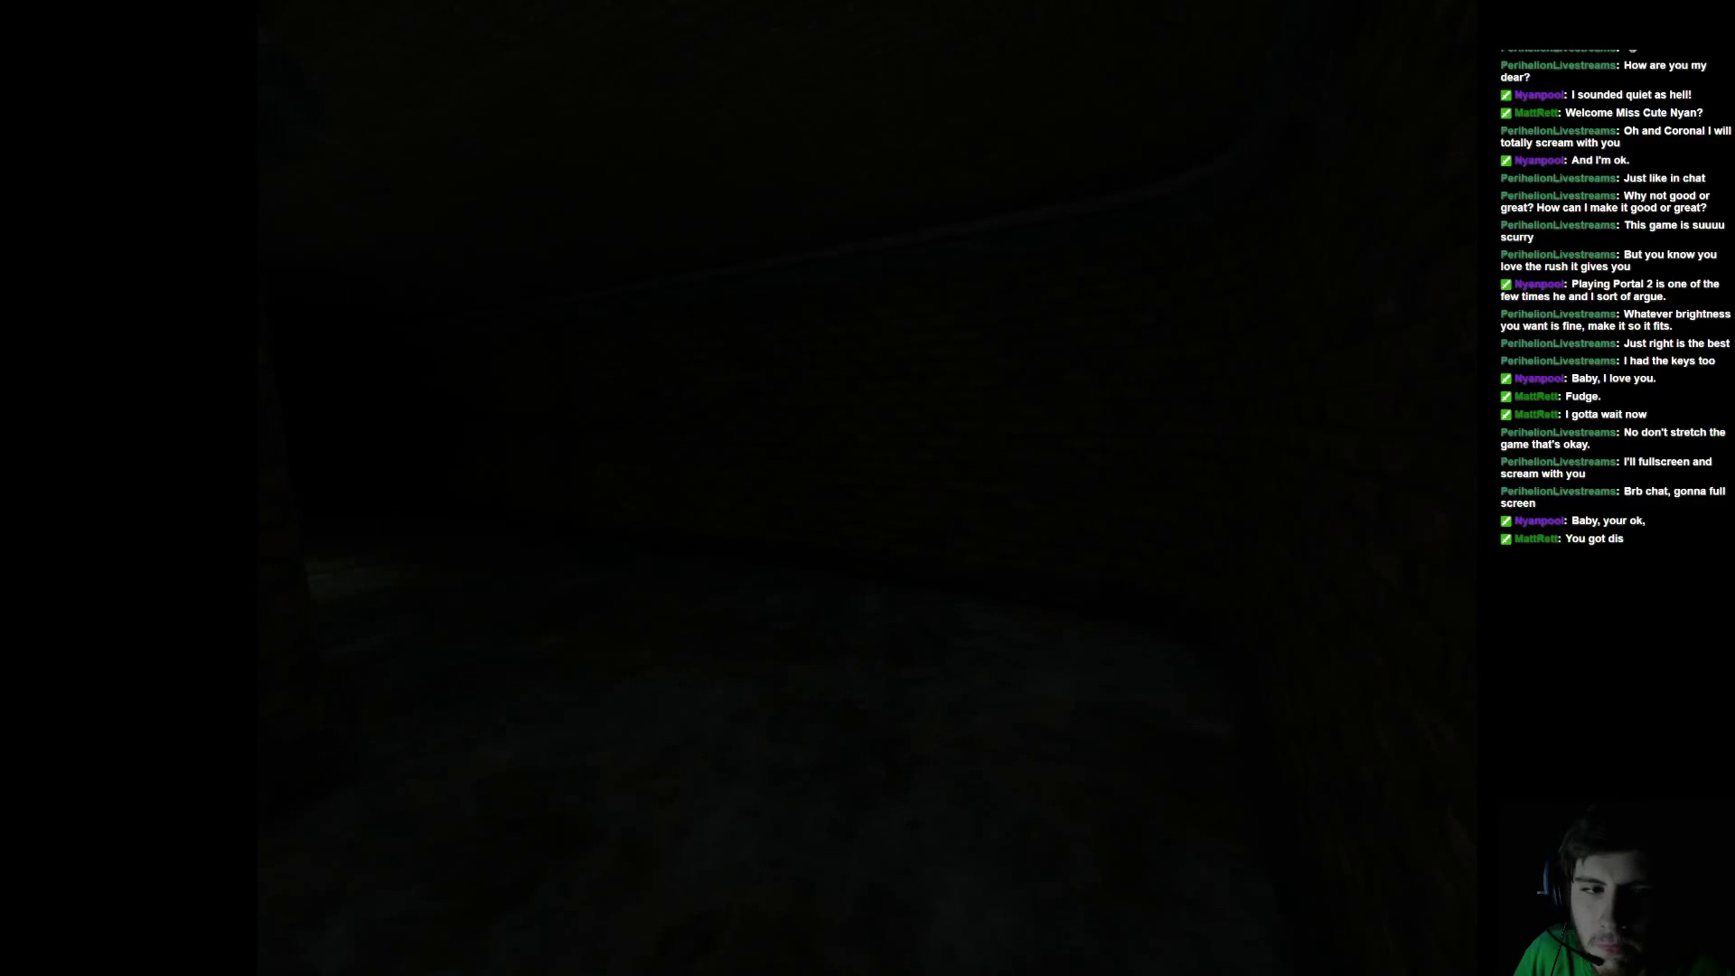
pyautogui.press('w')
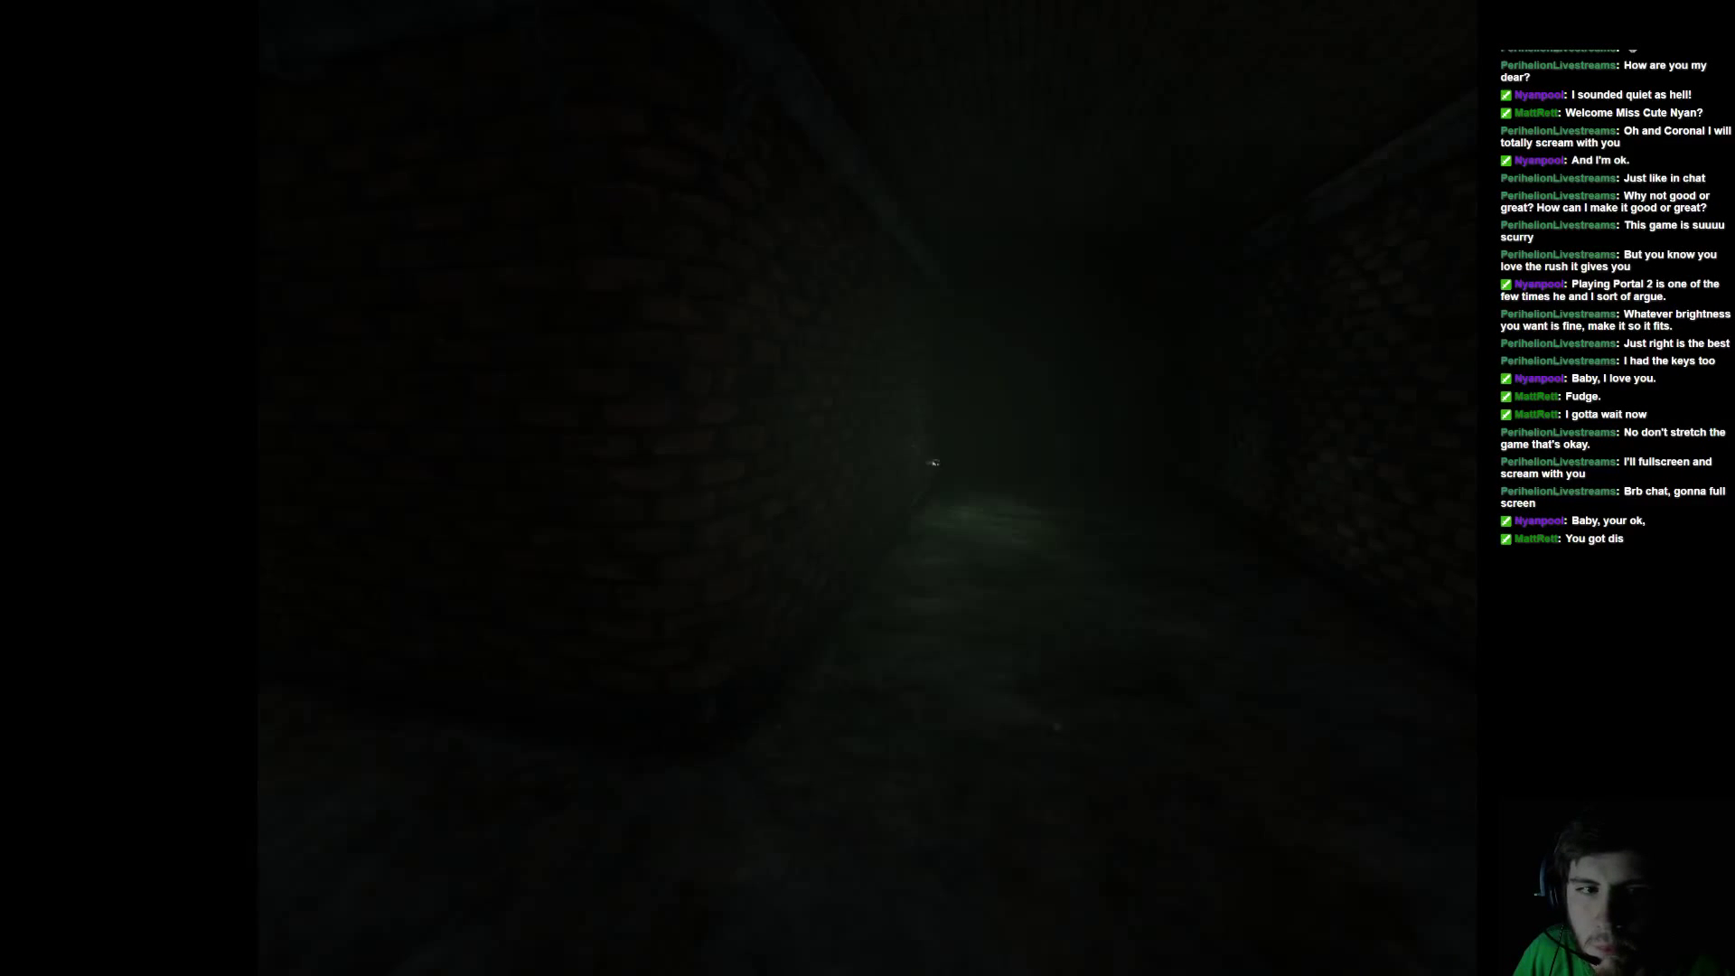
pyautogui.press('w')
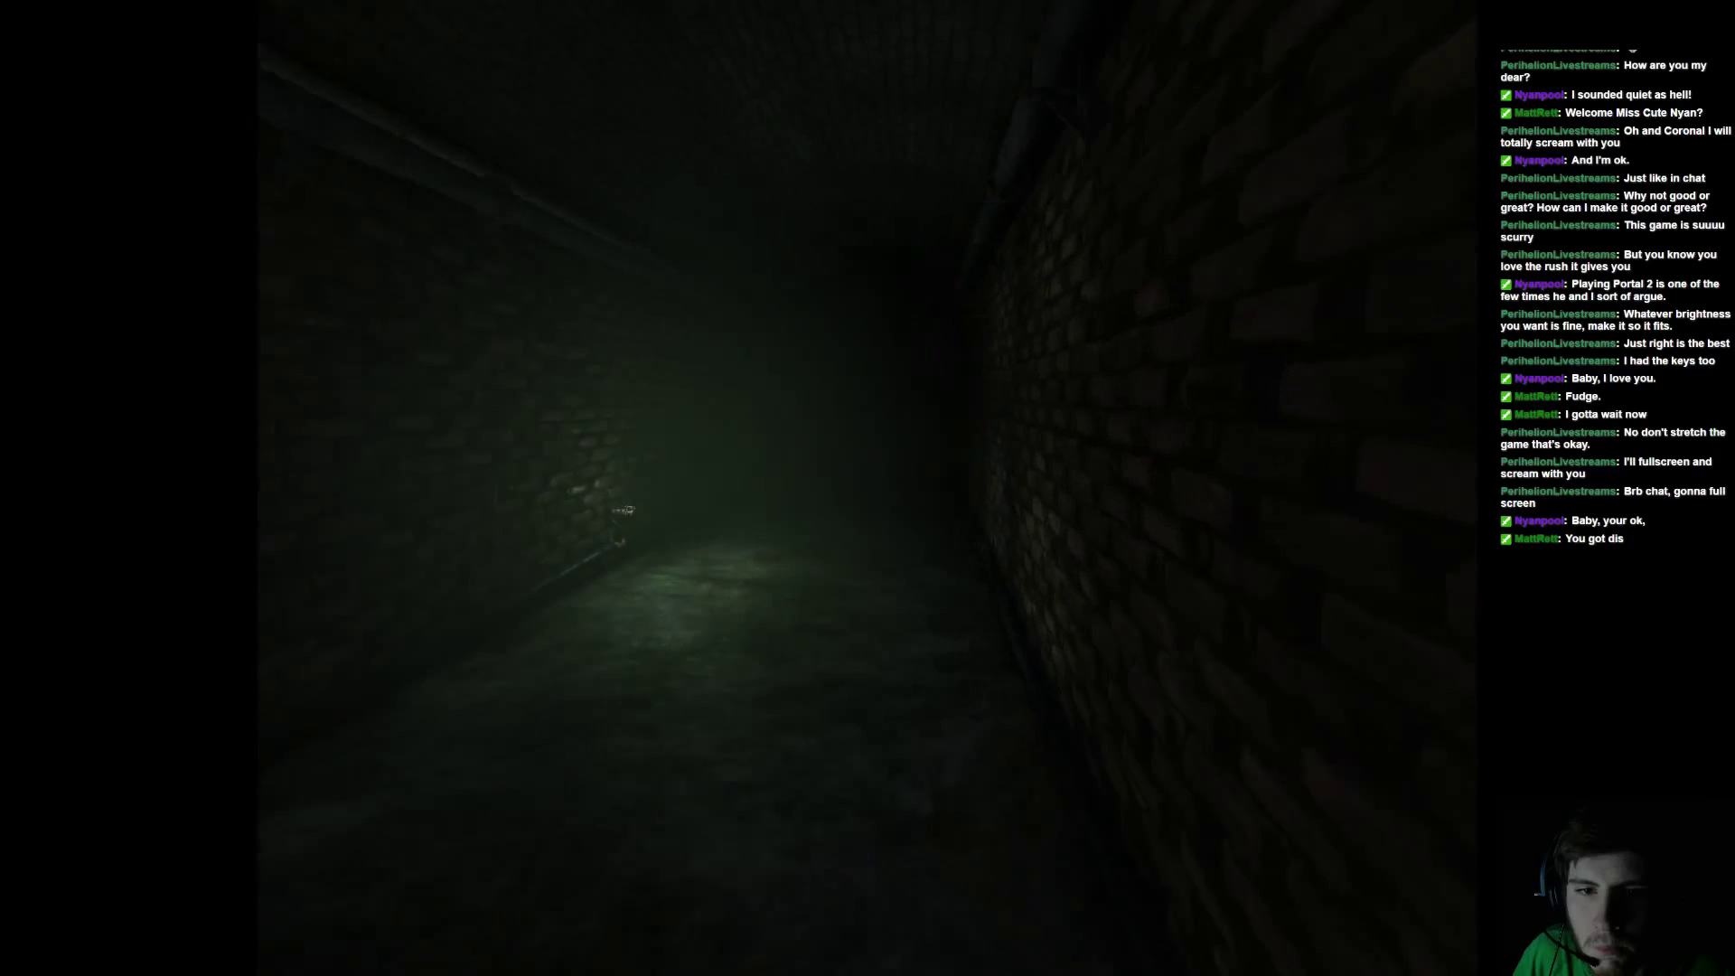
pyautogui.press('w')
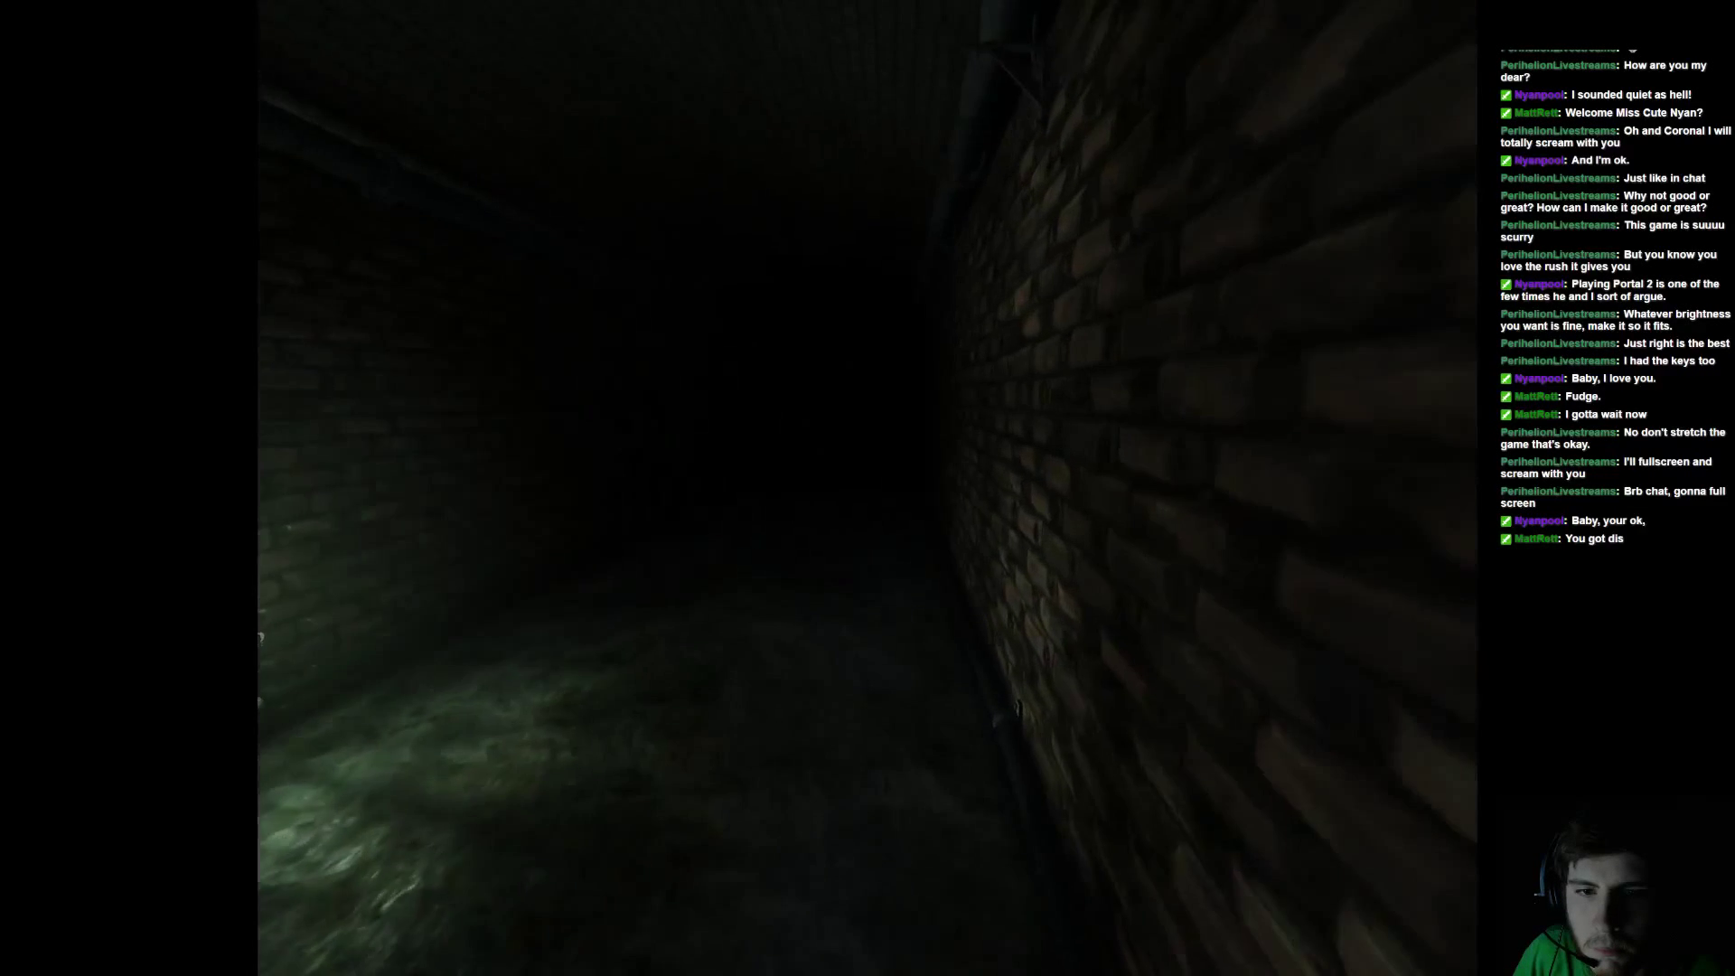
pyautogui.press('w')
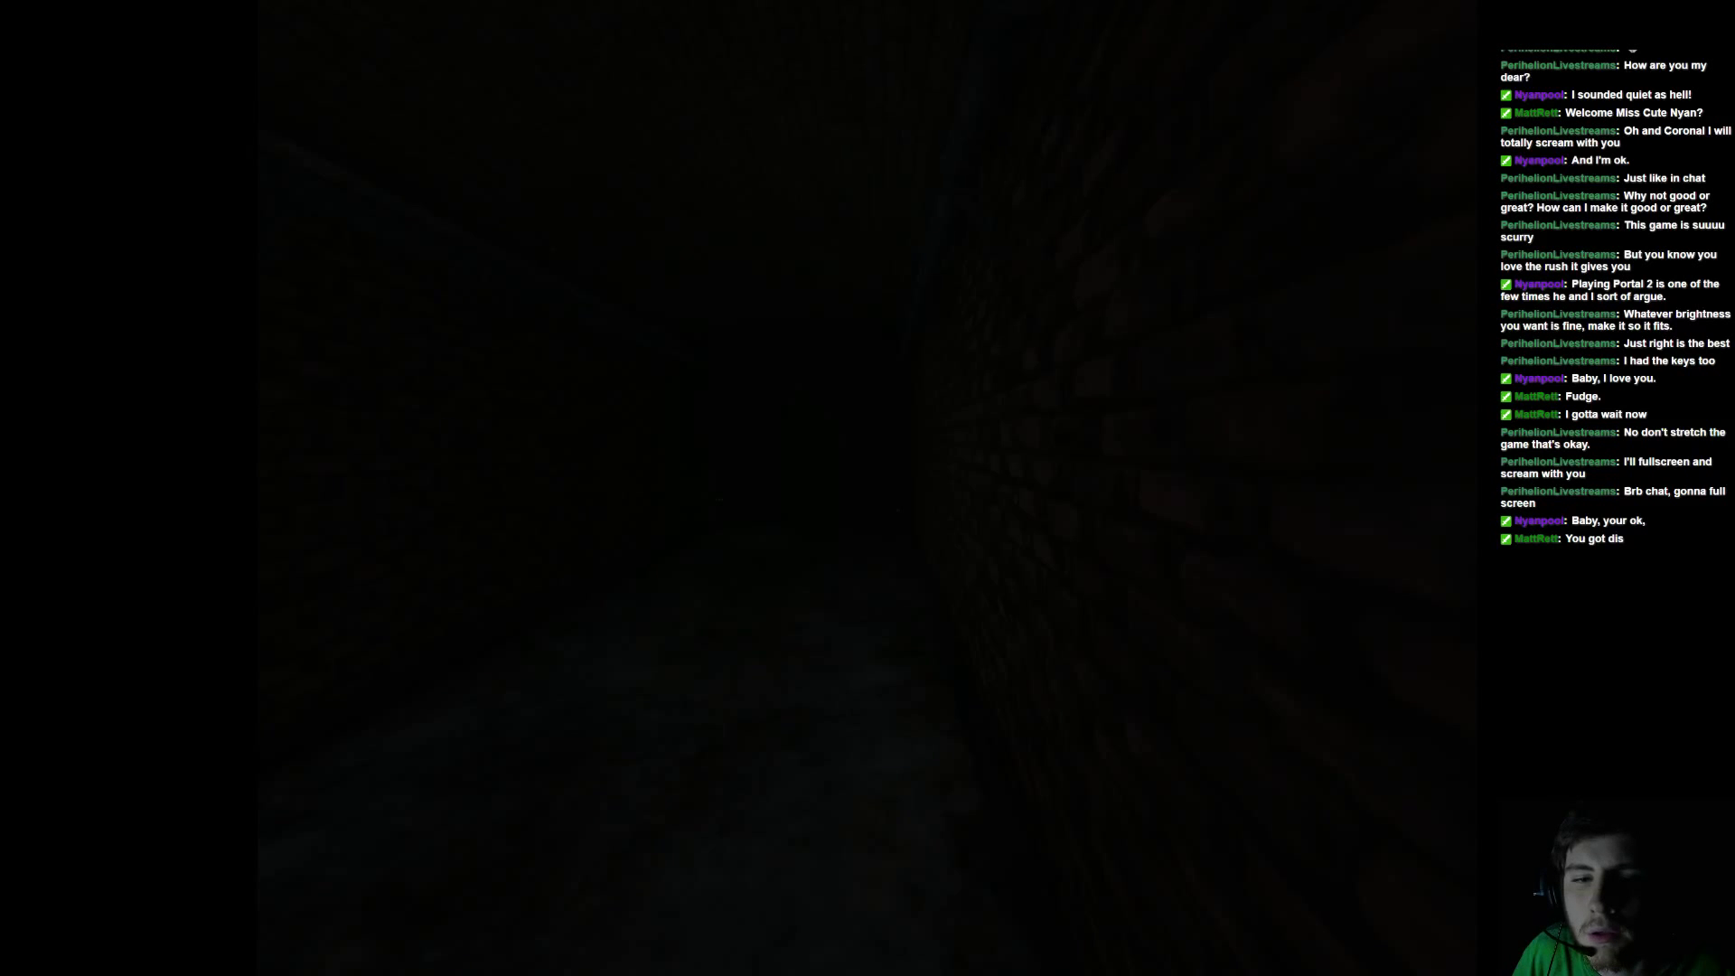
pyautogui.click(868, 488)
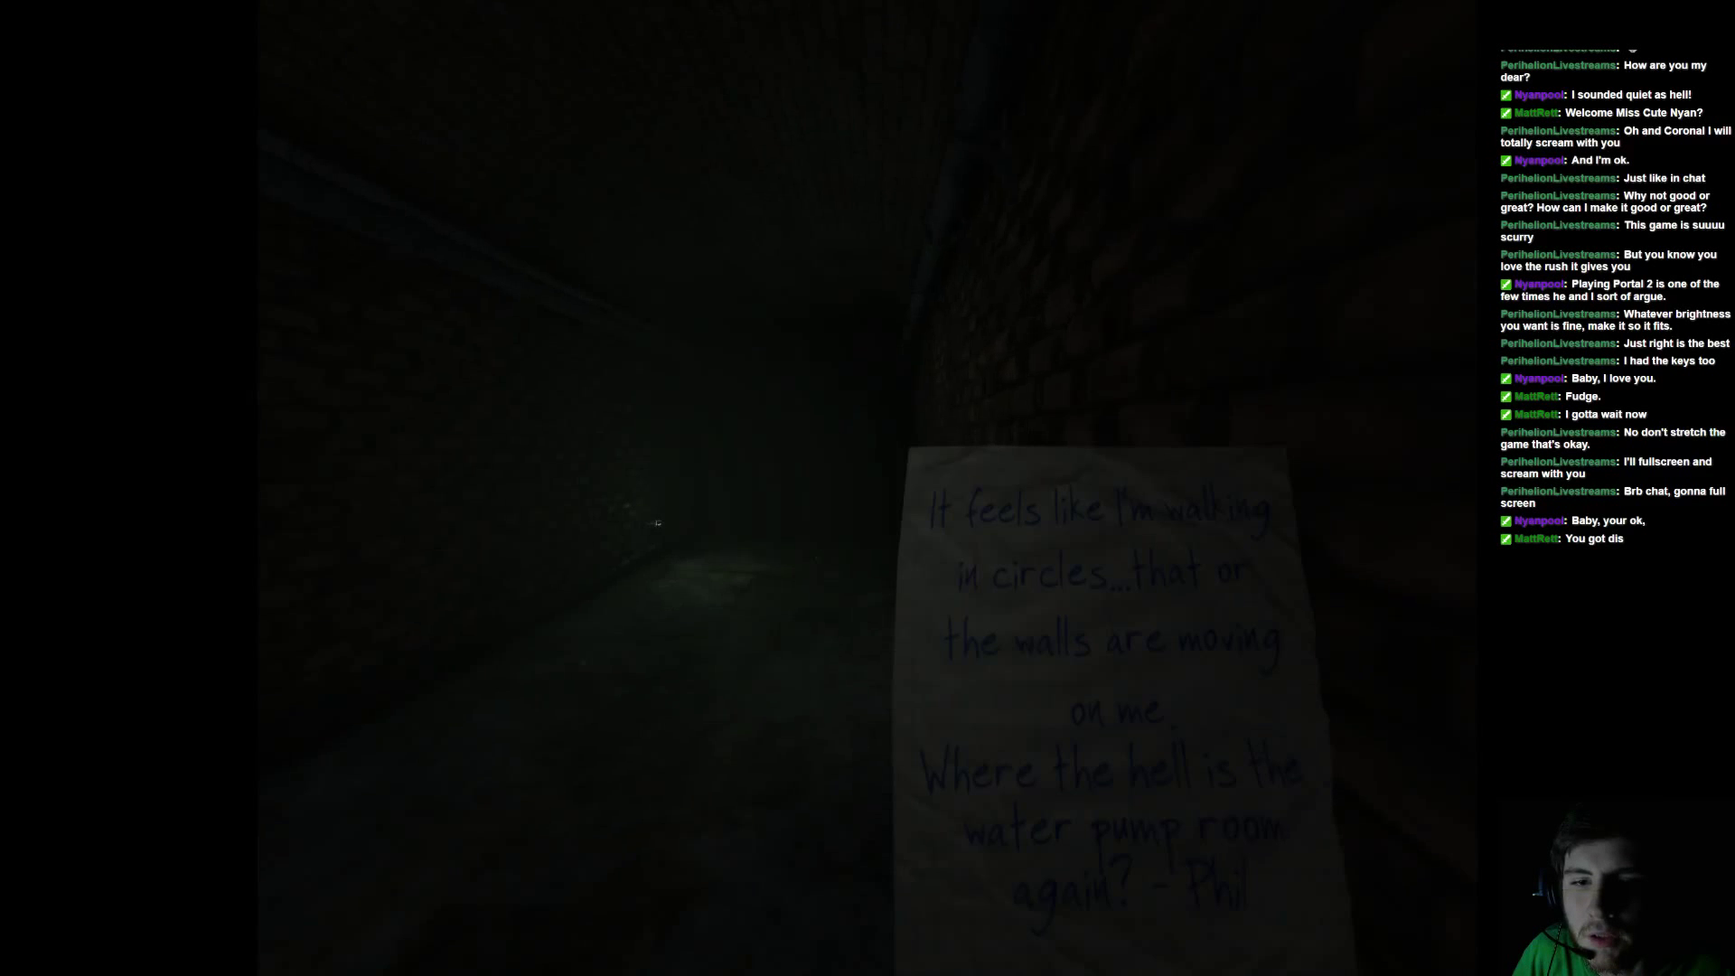